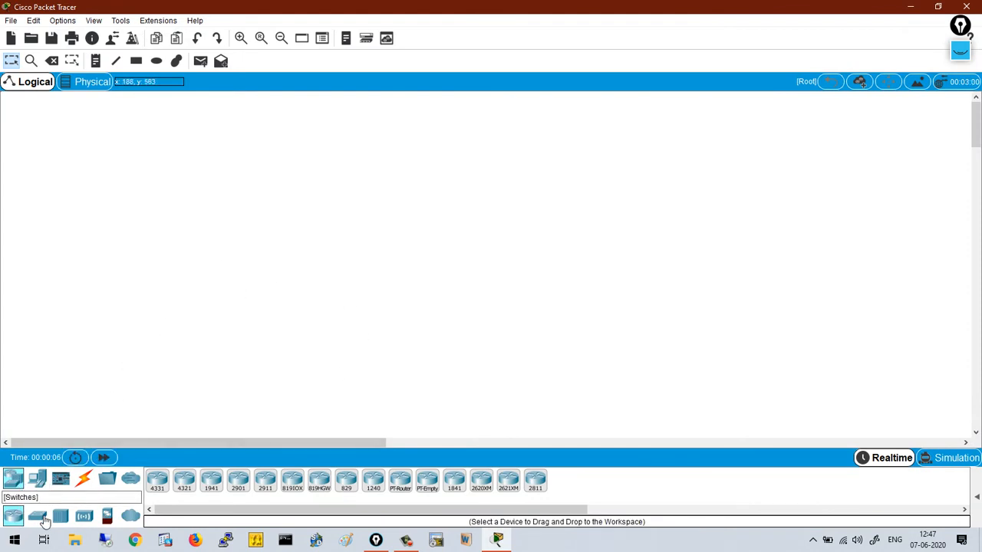
- Place an AccessPoint-PT-A from Wireless Devices onto the workspace as Access Point0
click(86, 517)
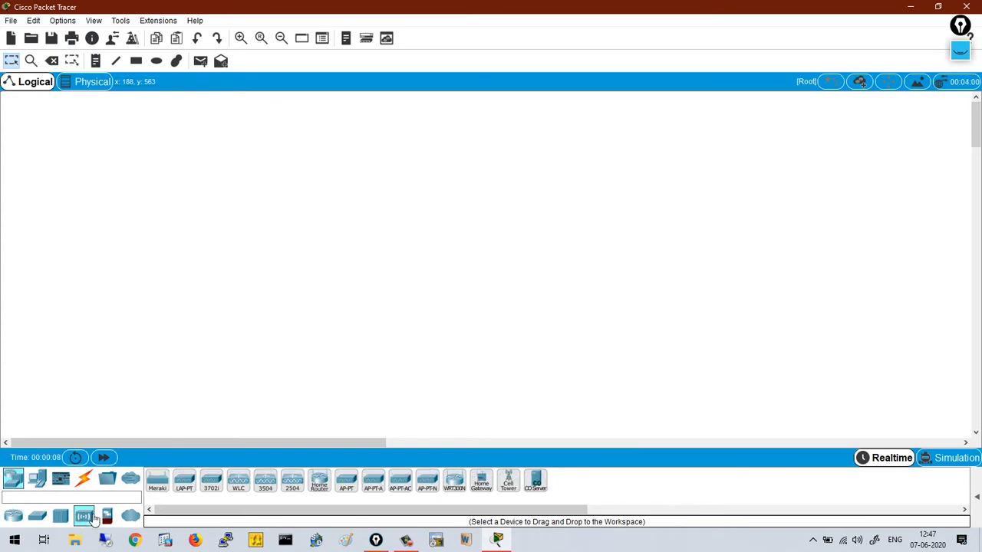
click(374, 481)
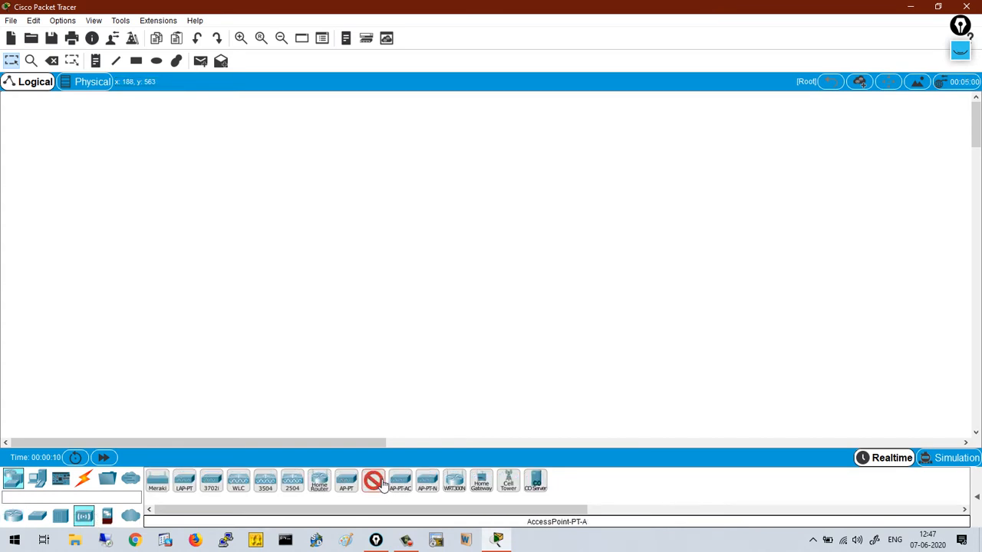
click(225, 152)
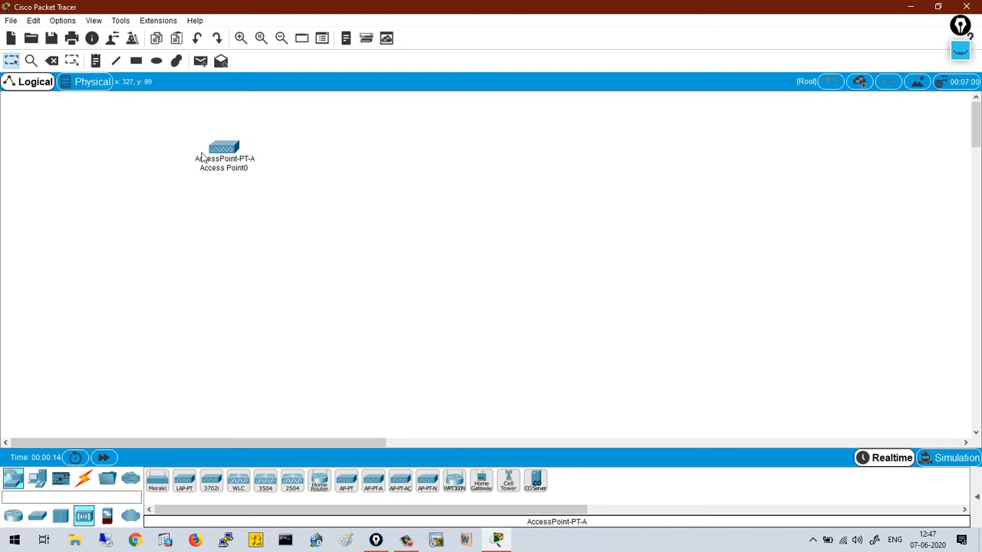
mouse_move(196, 169)
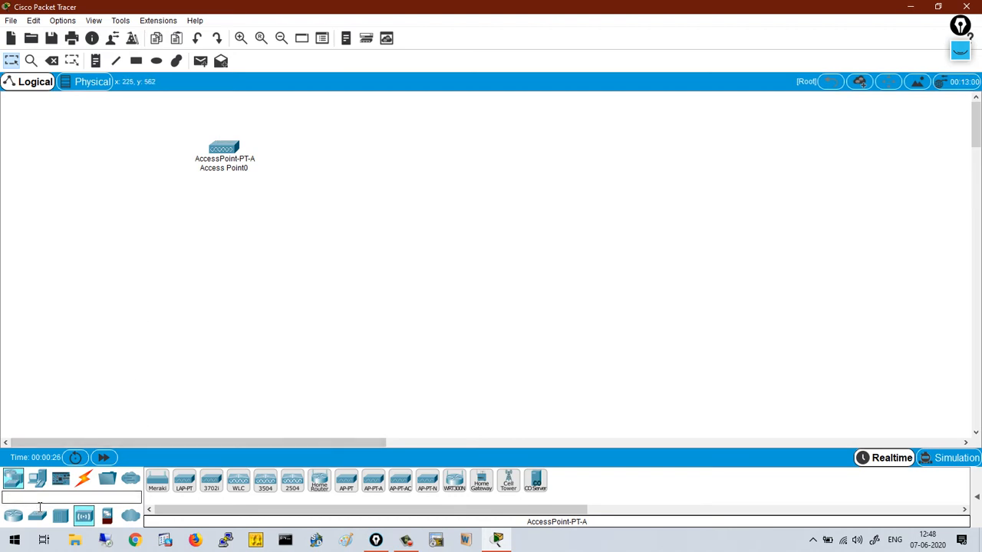
- Place two generic PC-PT computers, PC0 and PC1, side by side below the access point
click(38, 483)
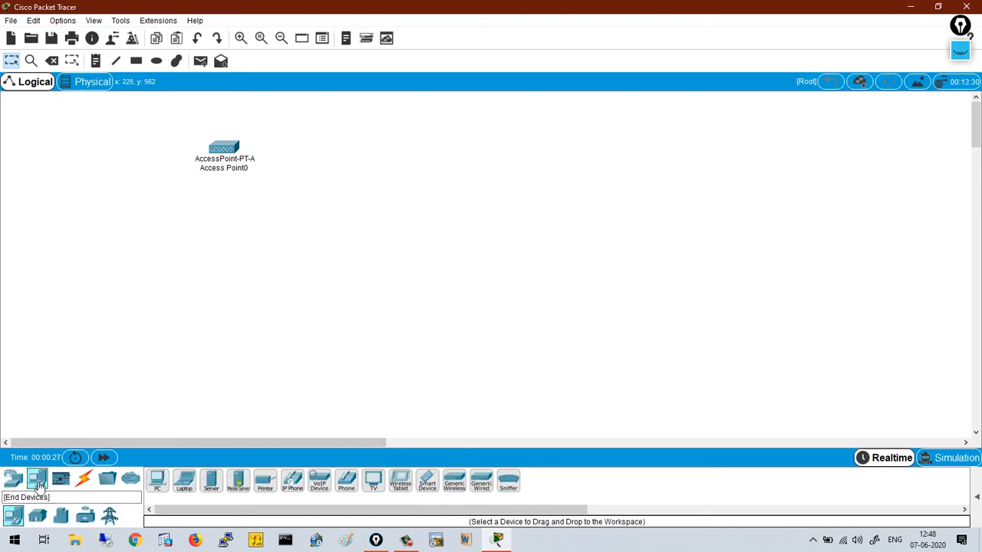
click(157, 478)
click(146, 274)
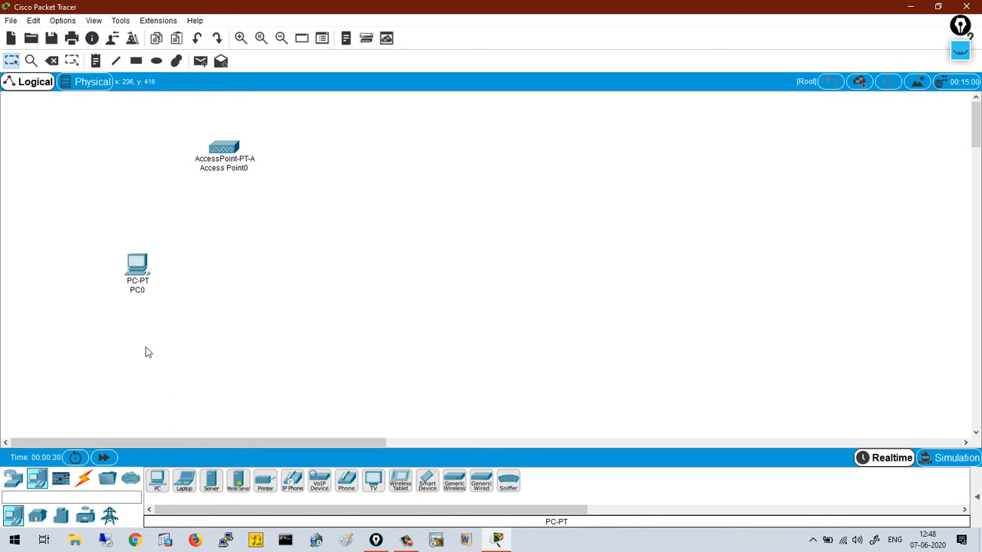
click(158, 479)
click(295, 276)
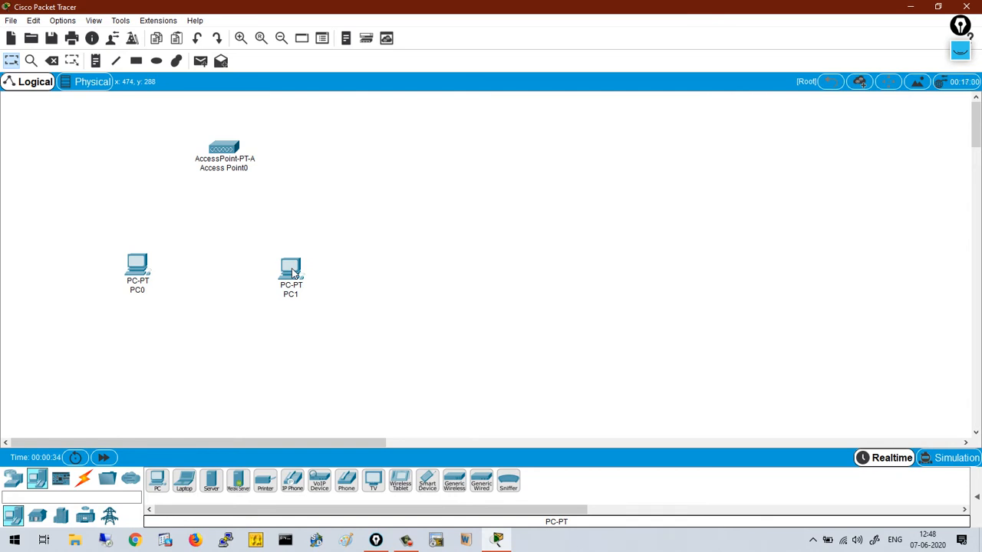
- Open Access Point0's settings window, then move and widen it
click(223, 149)
drag(416, 88, 534, 61)
drag(793, 137, 924, 138)
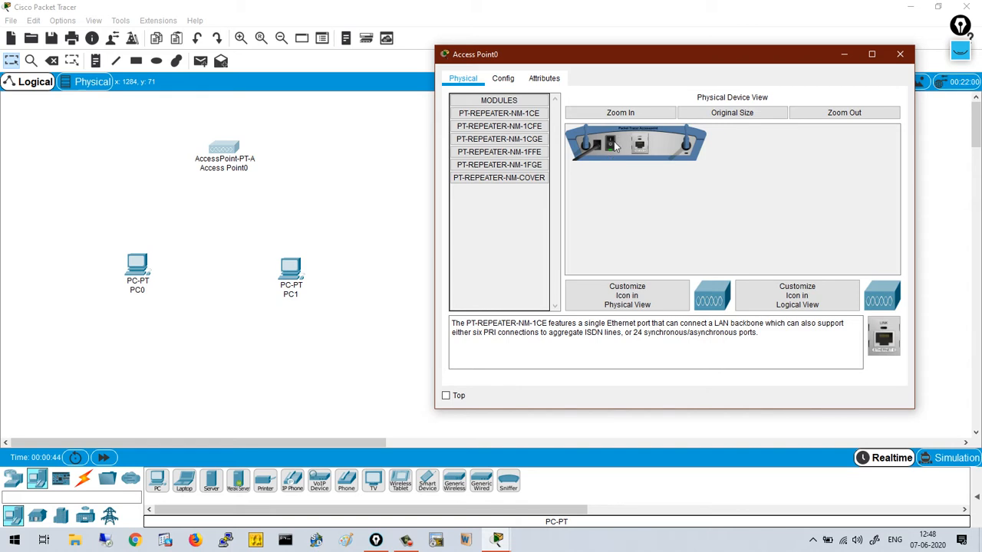
- Set Access Point0's Port 1 SSID to CCNA_Test with WPA2-PSK and a pass phrase, then close it
click(503, 79)
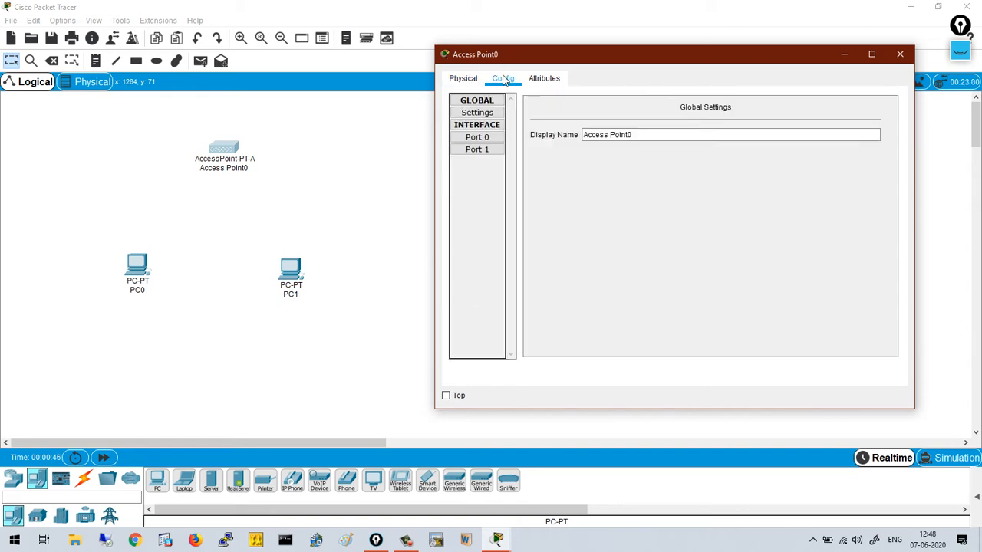
click(481, 140)
click(481, 150)
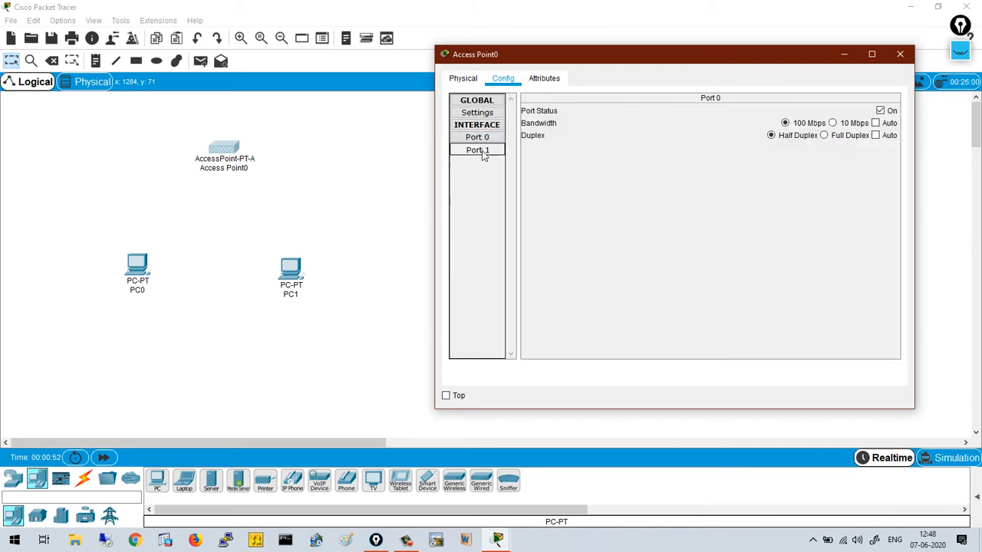
click(480, 138)
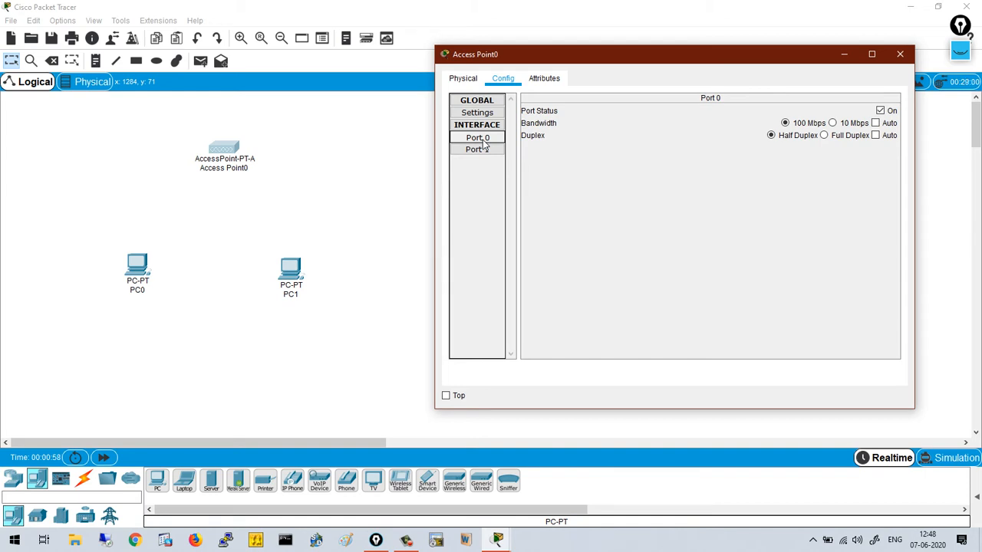
click(483, 150)
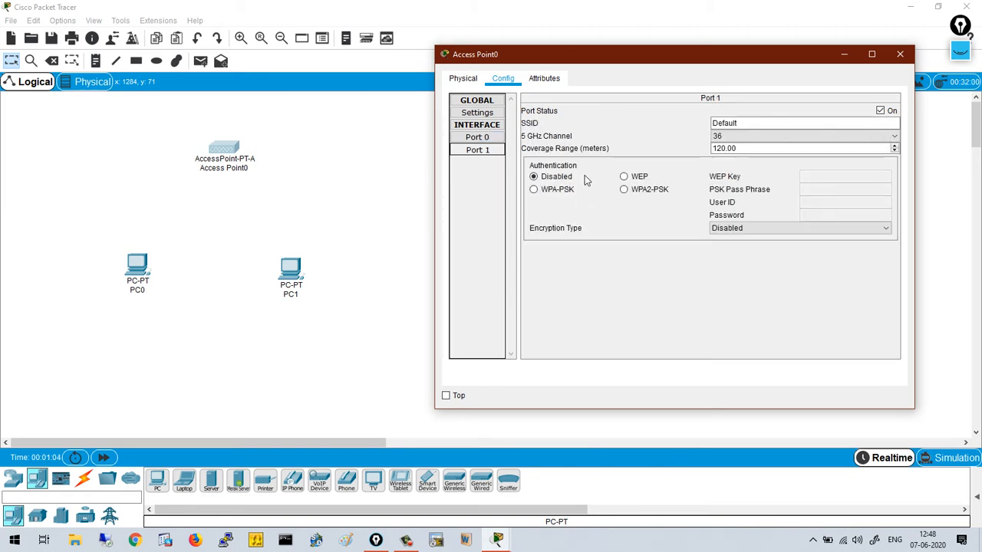
click(764, 123)
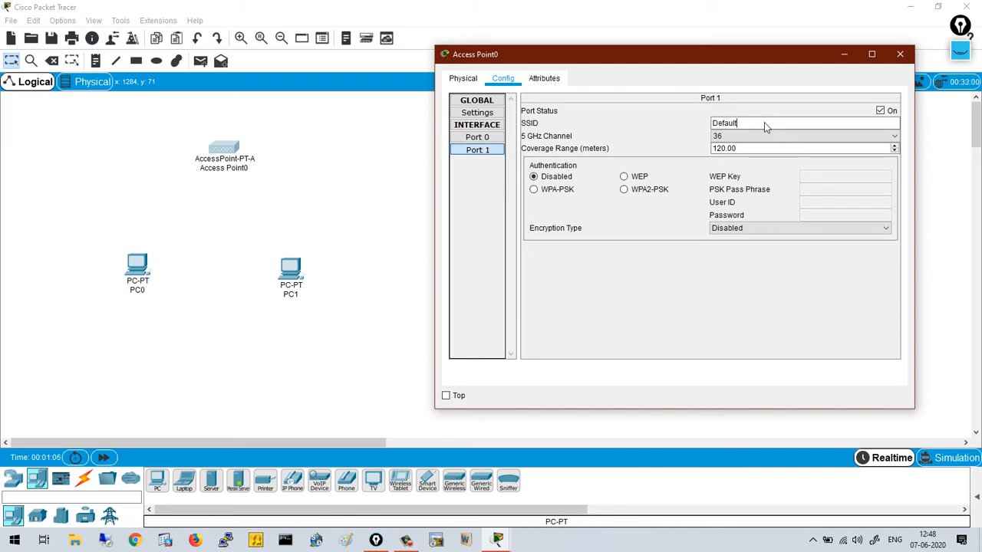
key(BackSpace)
key(BackSpace)
key(BackSpace)
key(BackSpace)
key(BackSpace)
key(BackSpace)
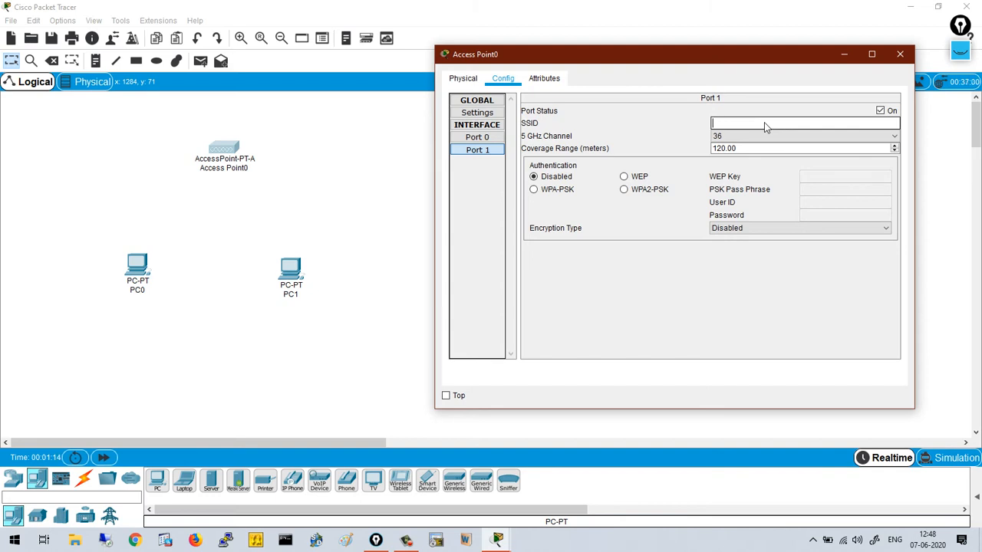
text(CCNA_Test)
click(624, 190)
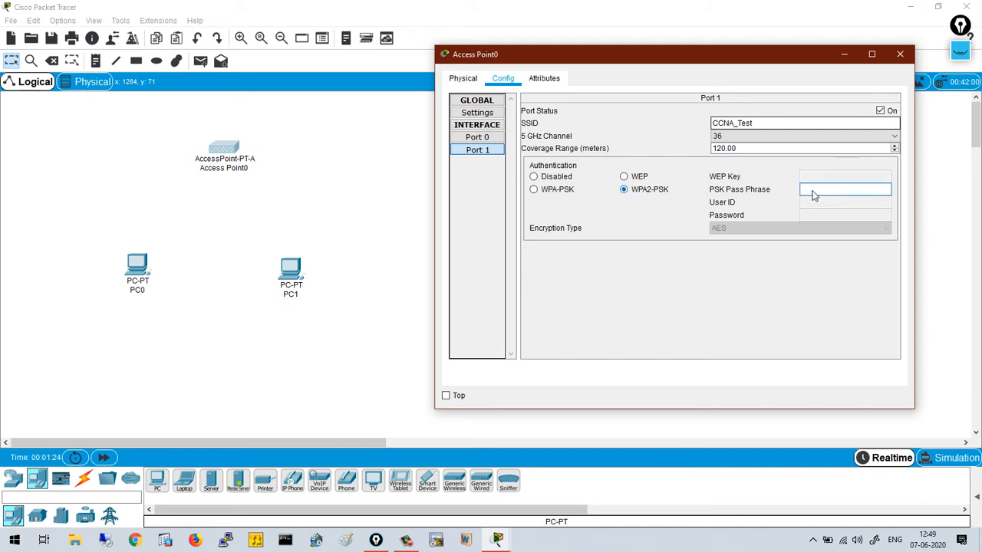
text(cisco123)
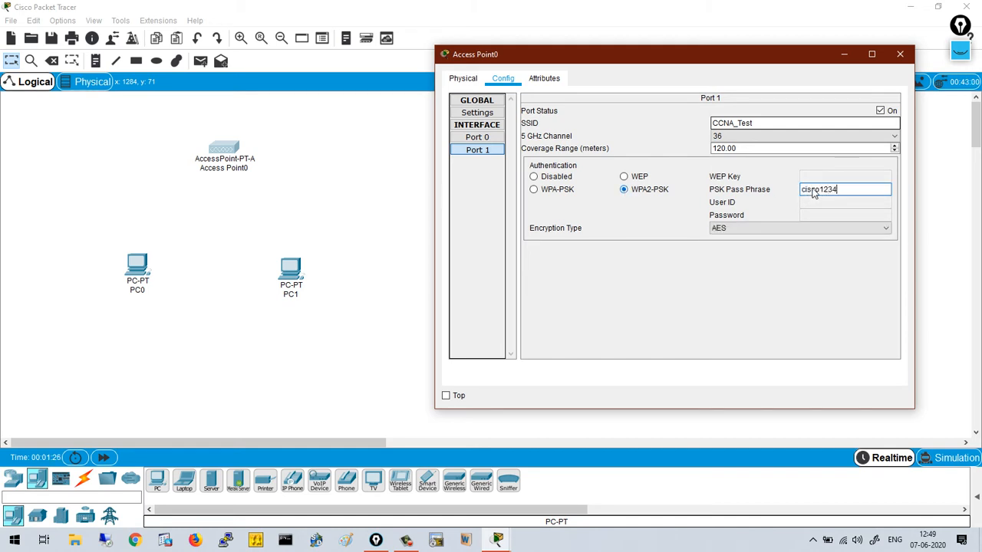
text(4)
click(900, 54)
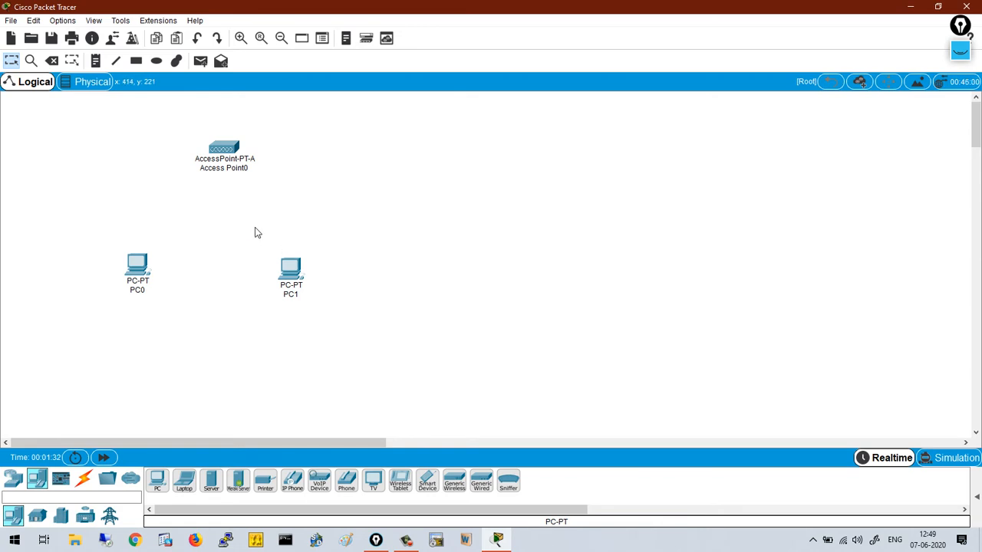
click(139, 265)
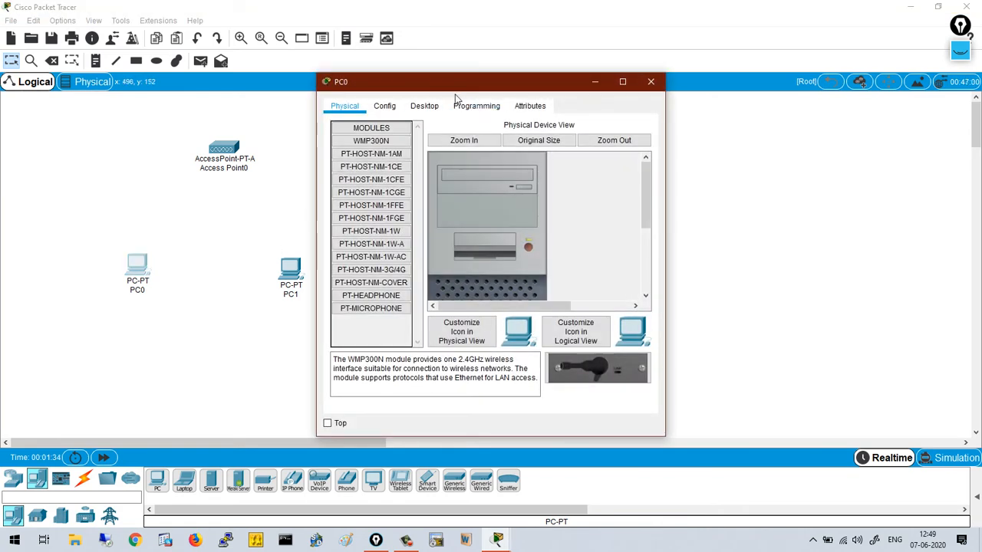
drag(671, 156, 869, 146)
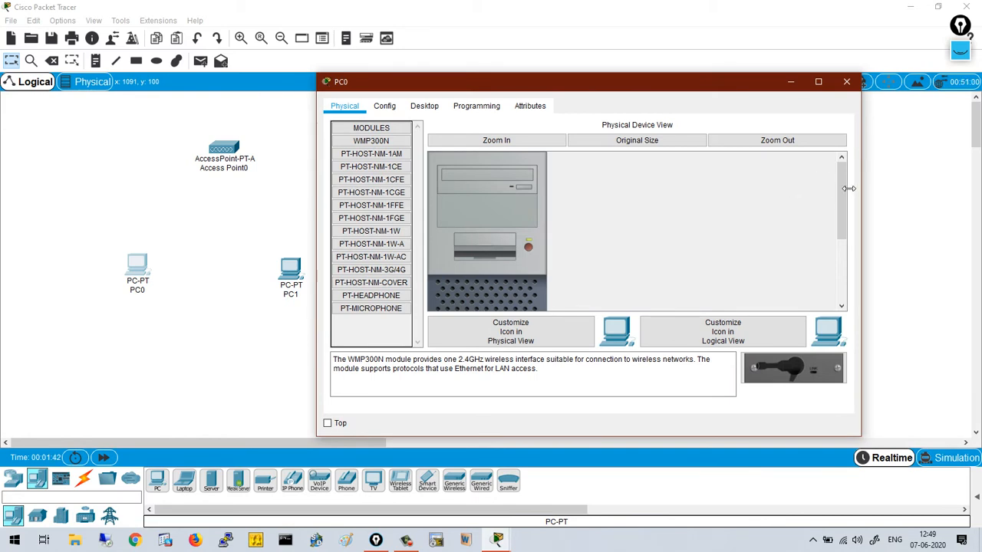
mouse_move(847, 188)
mouse_down()
mouse_move(848, 257)
mouse_move(850, 196)
mouse_up()
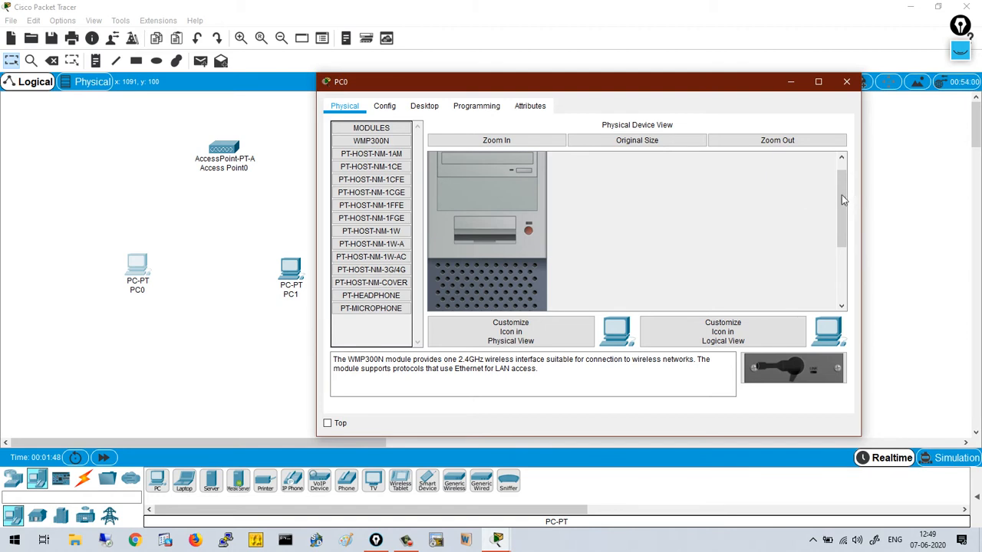
drag(841, 198, 835, 265)
drag(794, 368, 841, 372)
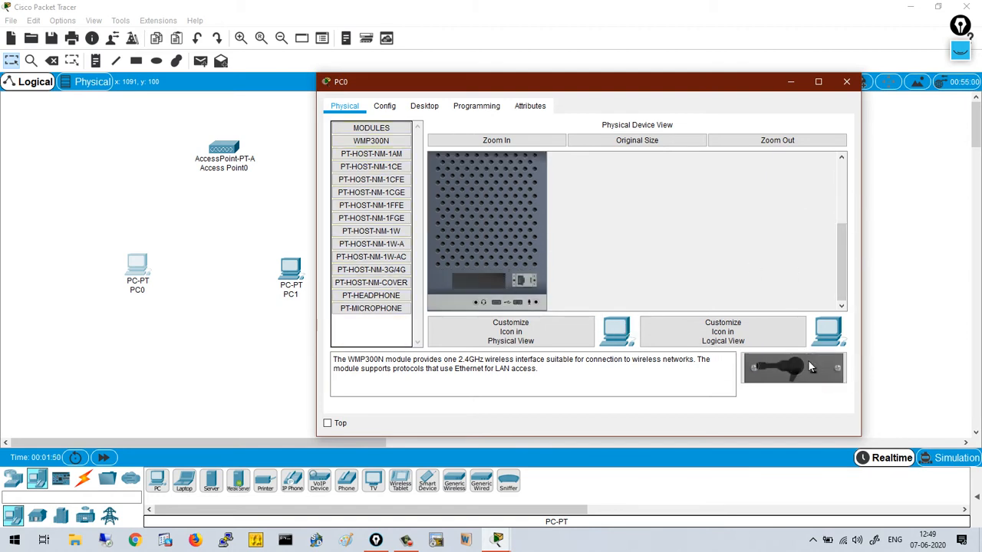
click(376, 146)
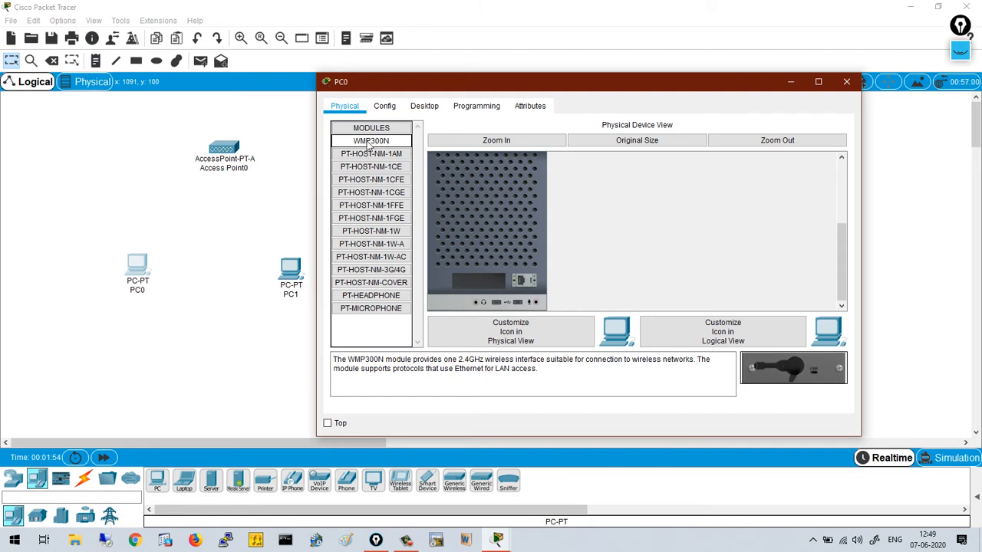
drag(372, 147, 482, 287)
scroll(833, 268, up, 5)
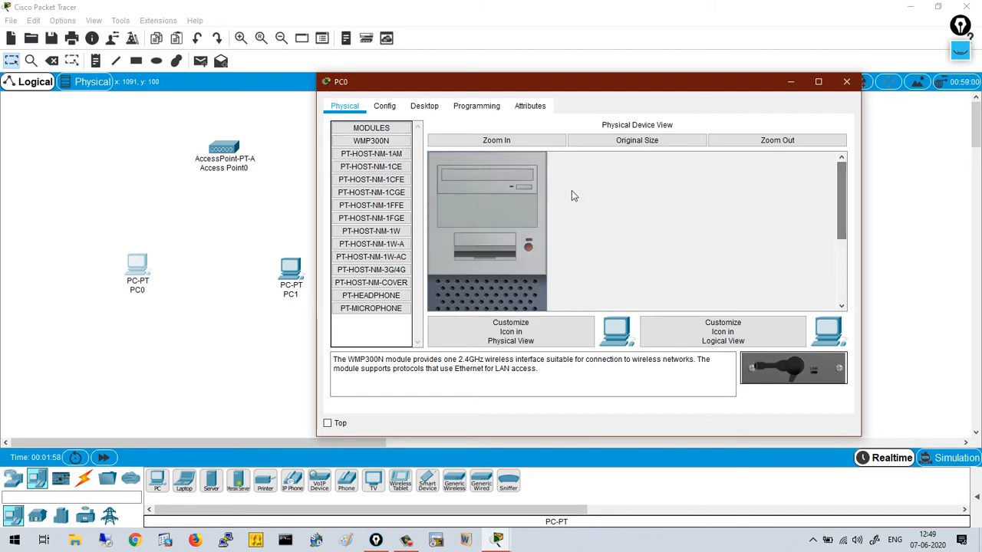
click(846, 81)
click(290, 272)
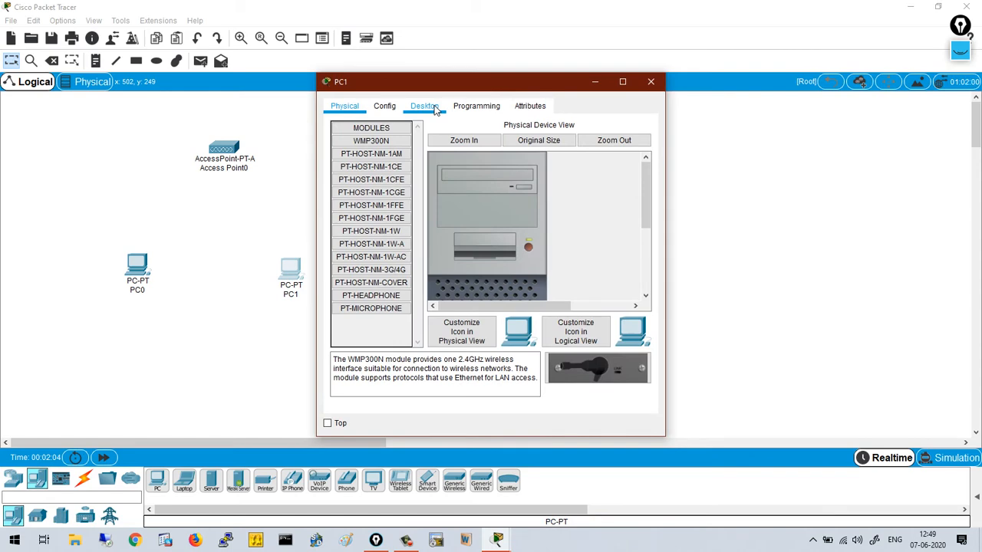
- In PC1's Physical view, pull out the WMP300N module, reinstall it, then close PC1's window
click(424, 107)
drag(421, 90, 514, 79)
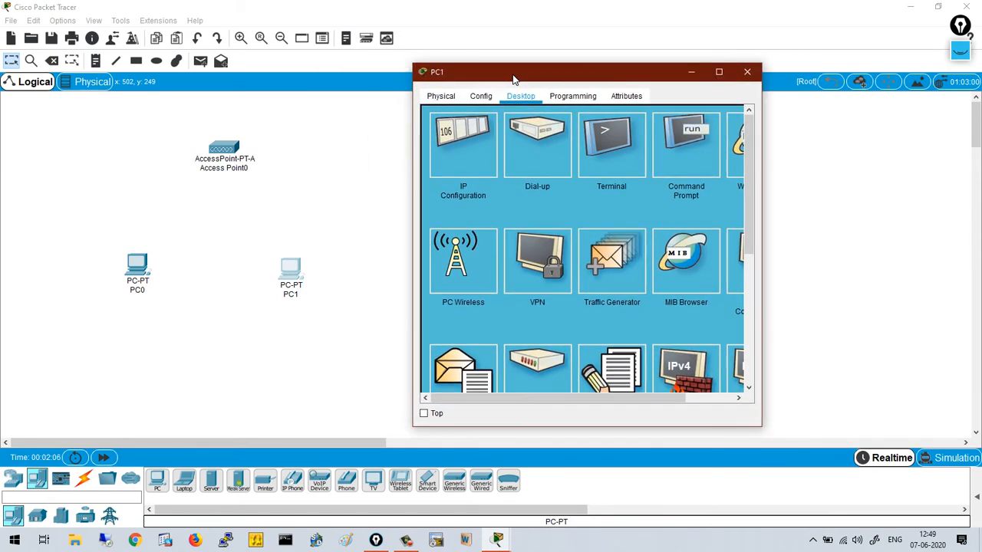
click(481, 100)
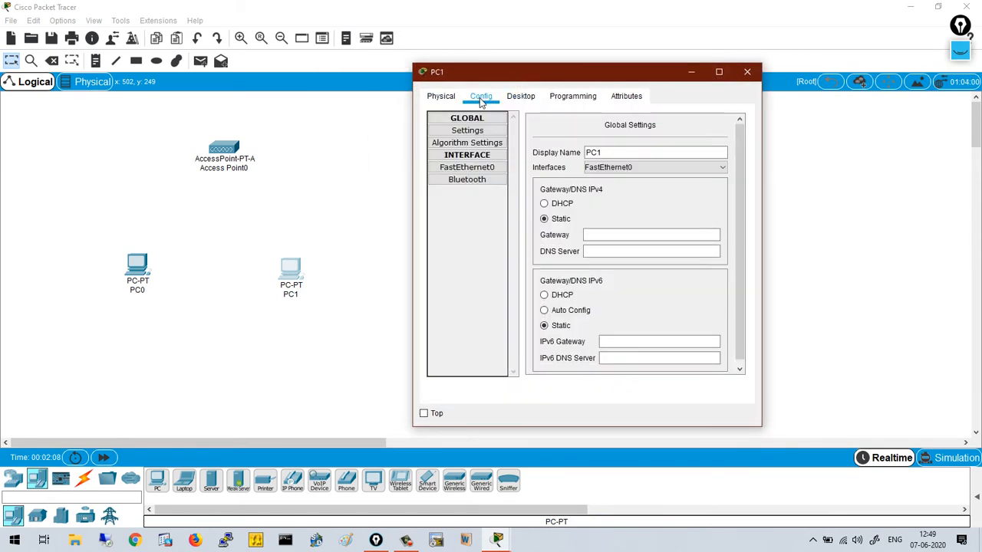
click(446, 101)
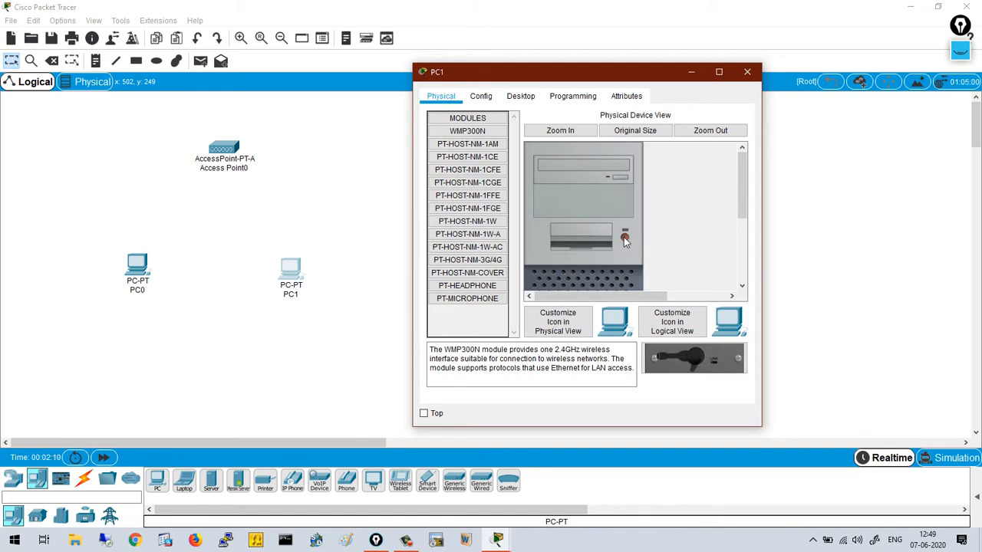
drag(746, 178, 751, 274)
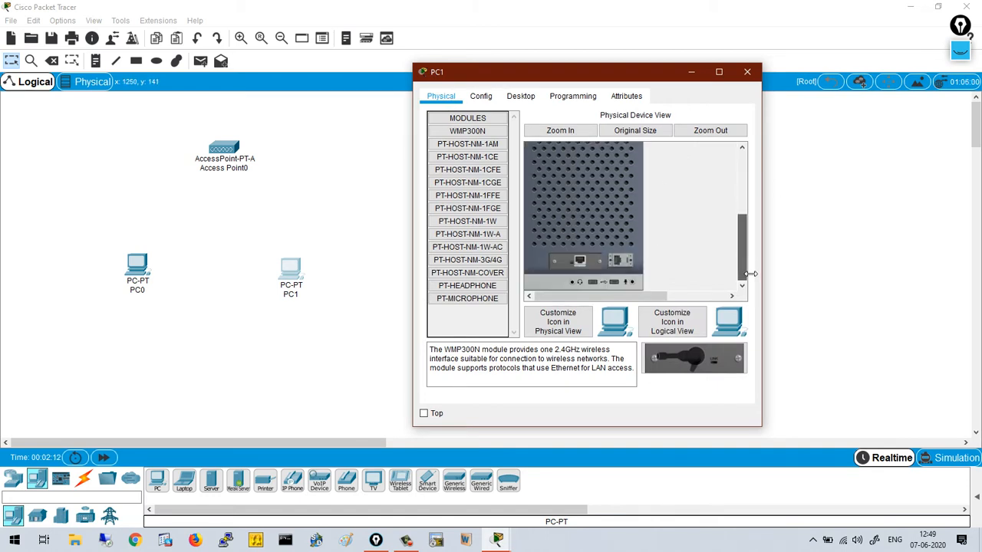
drag(581, 263, 690, 362)
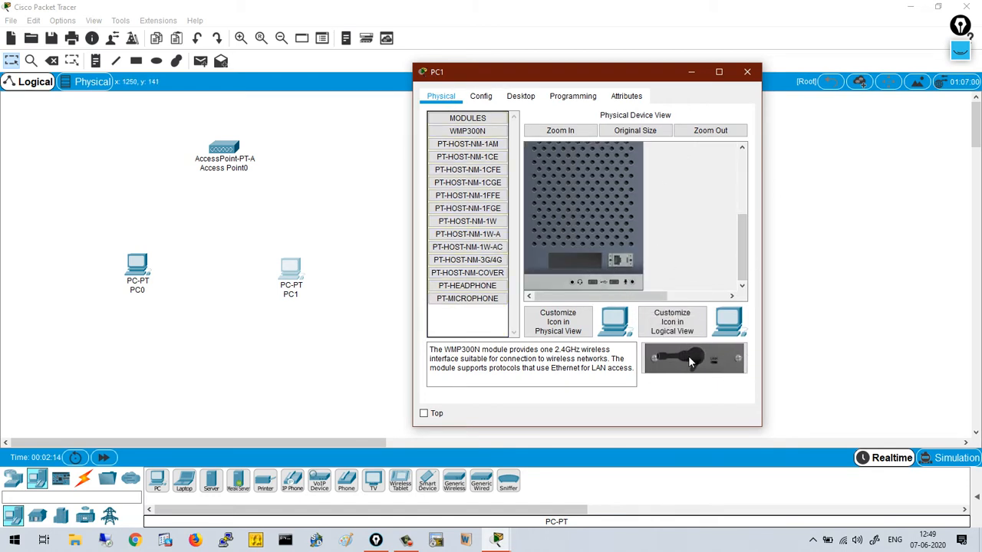
drag(468, 131, 575, 262)
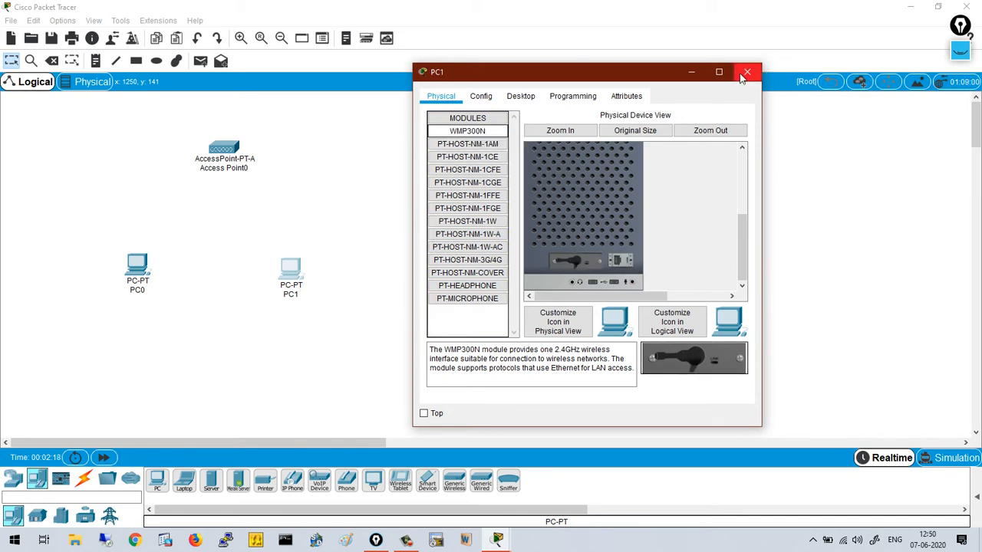
scroll(636, 199, up, 5)
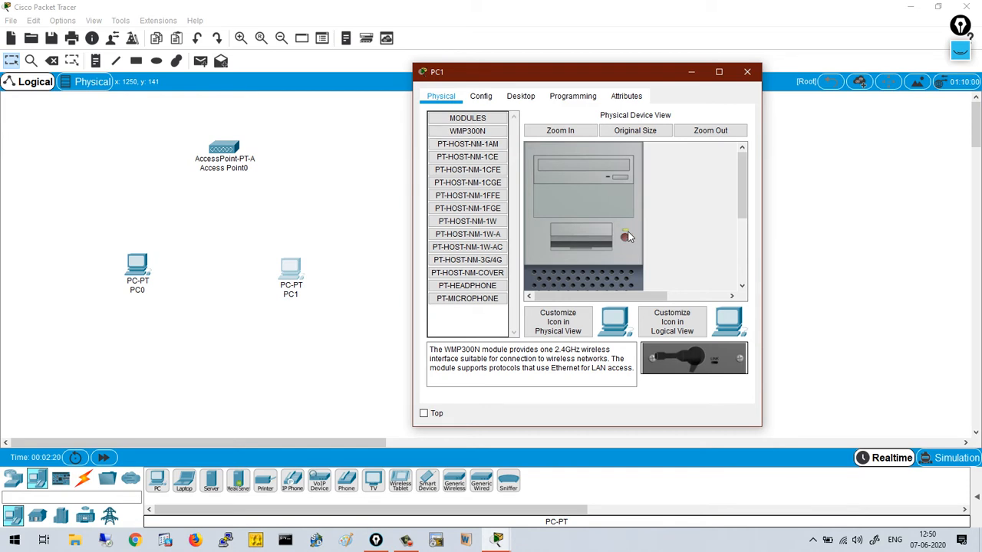
click(747, 72)
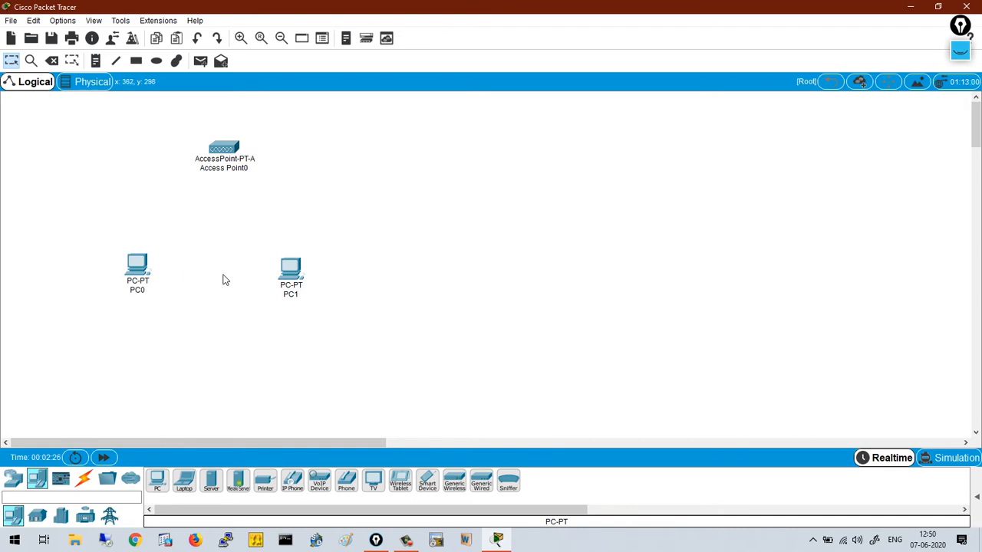
- Open PC0's PC Wireless Connect list and refresh it four times, finding no networks
click(137, 268)
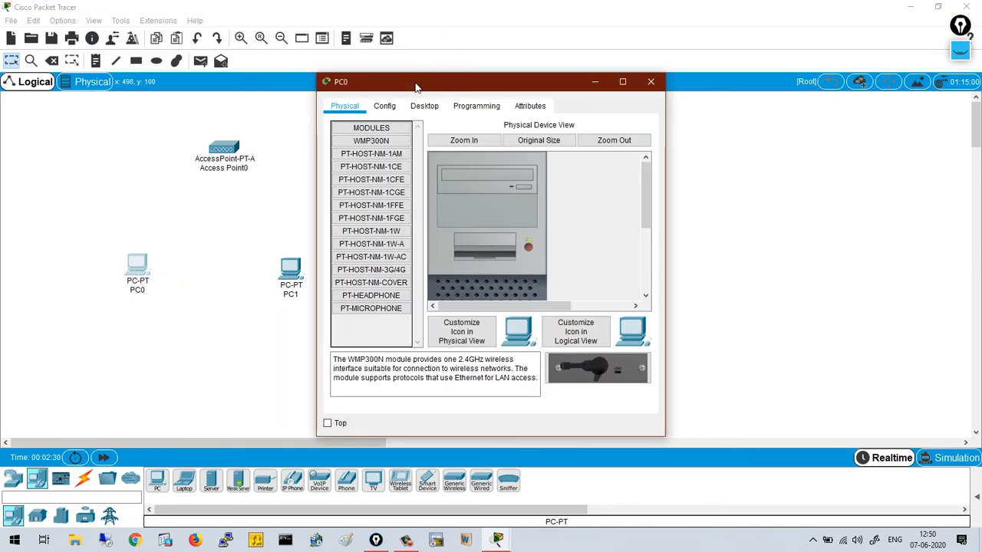
drag(415, 87, 519, 60)
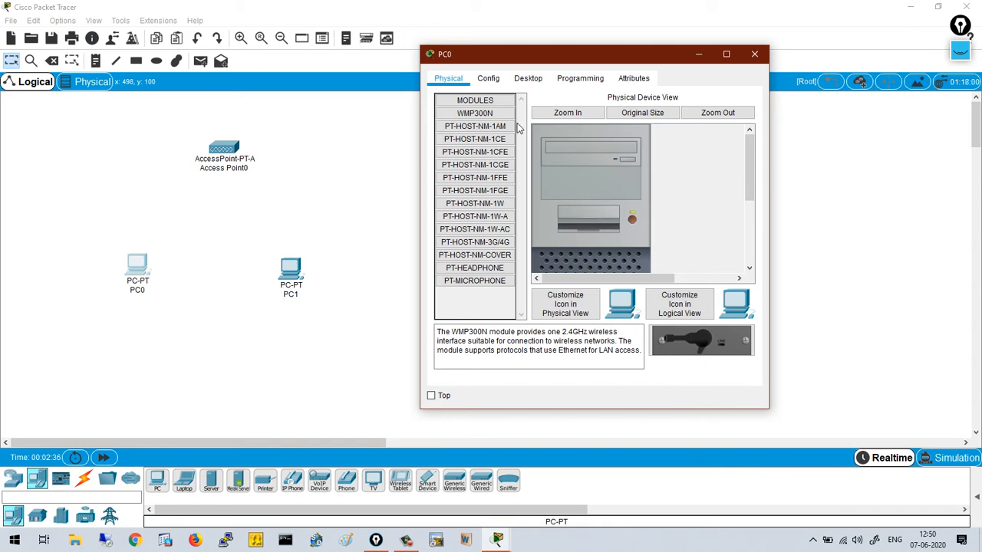
click(528, 79)
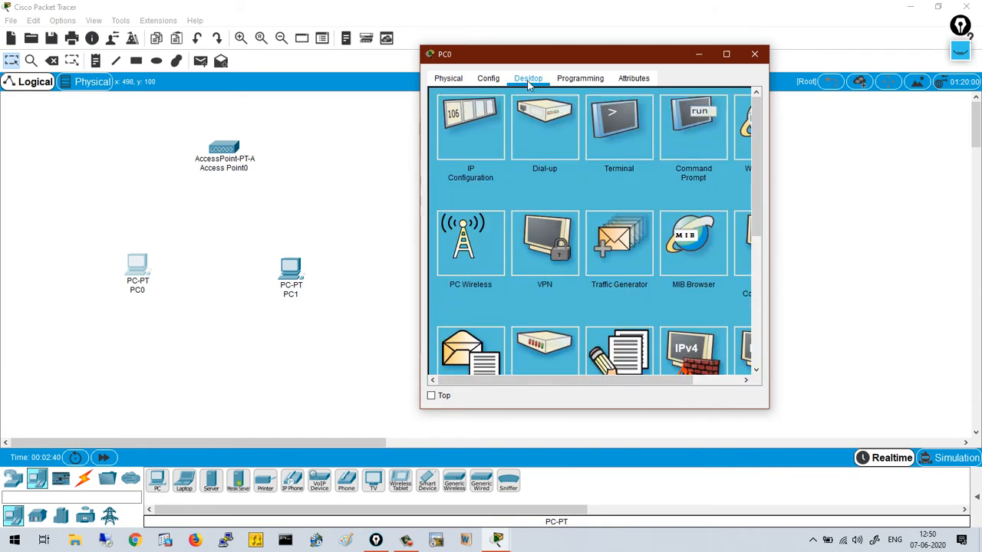
click(470, 244)
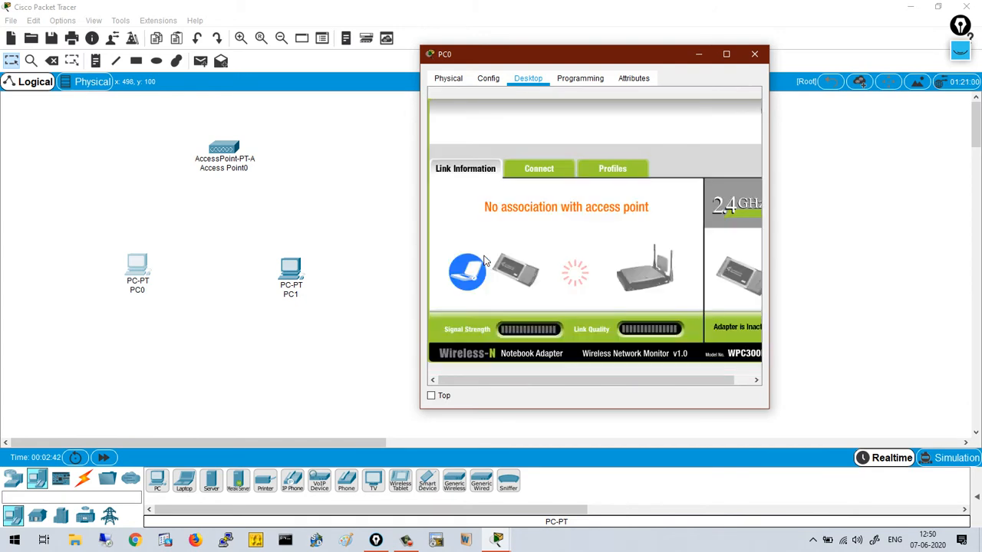
click(526, 176)
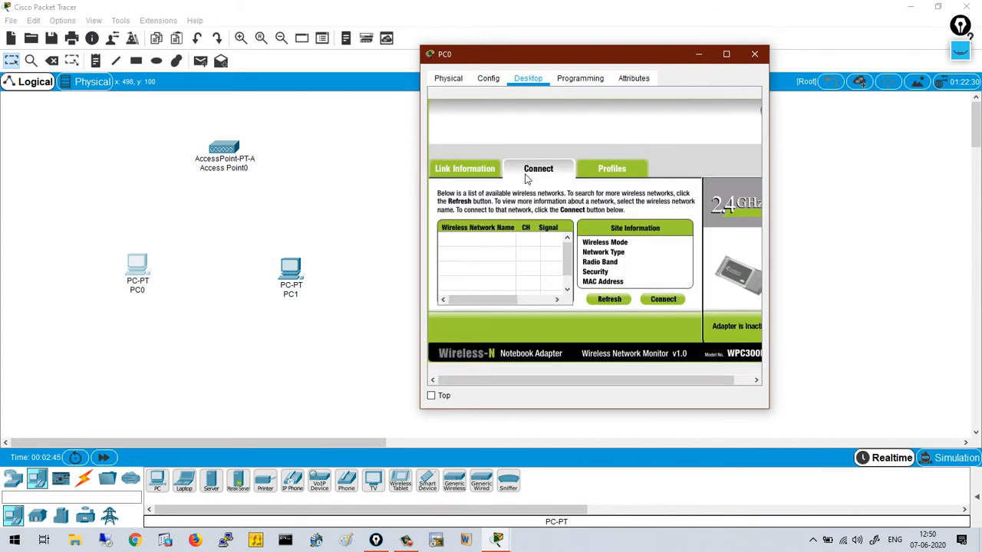
click(606, 303)
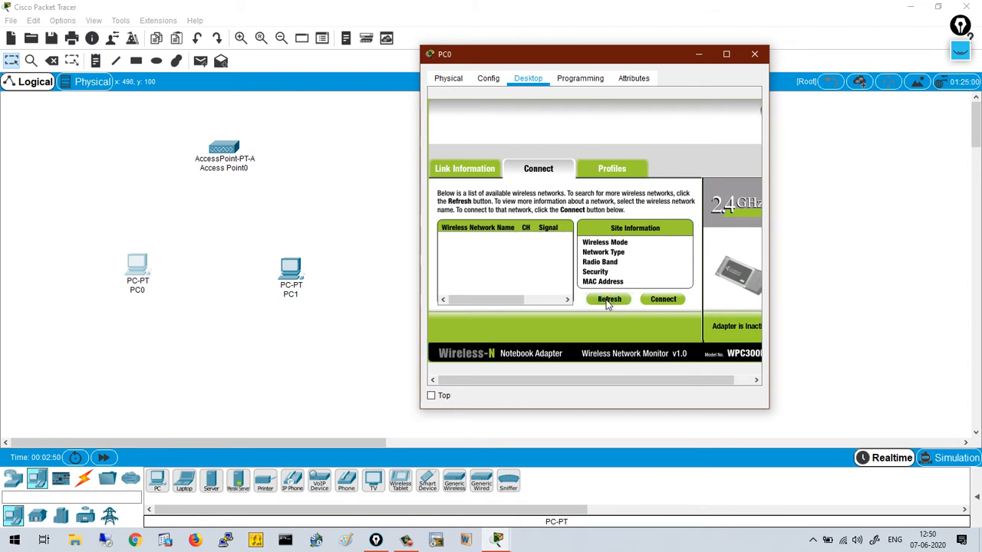
click(607, 300)
click(606, 300)
click(607, 301)
- Refresh PC0's wireless scan twice more, then close PC0's window
click(606, 301)
click(606, 300)
click(753, 54)
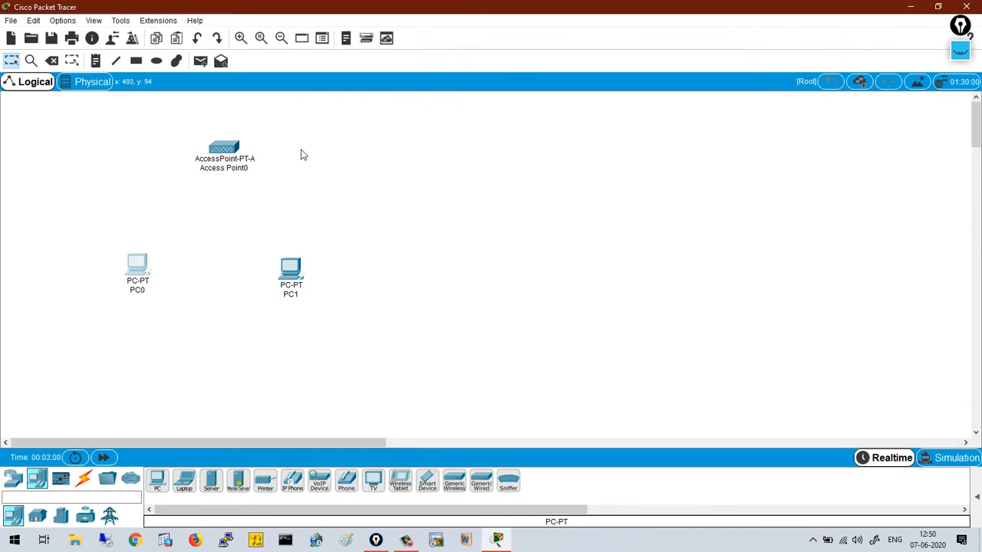
- Check Access Point0's Port 1: 5 GHz channel 36, CCNA_Test, WPA2-PSK AES
click(219, 152)
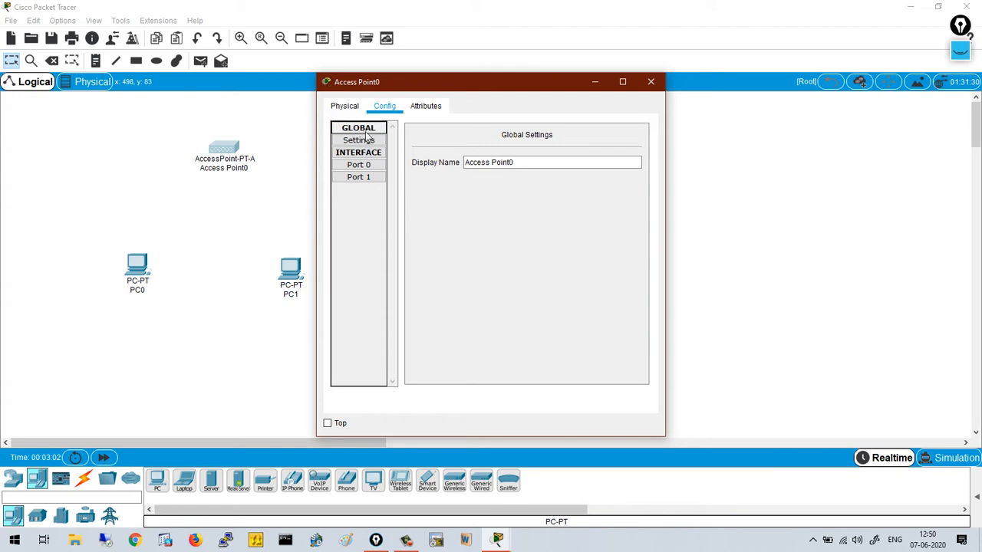
click(364, 179)
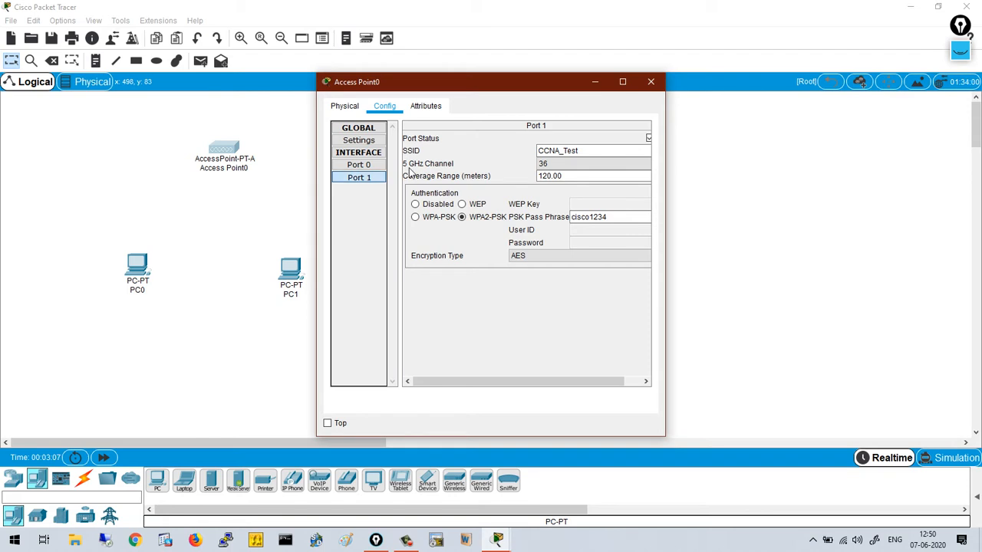
click(650, 82)
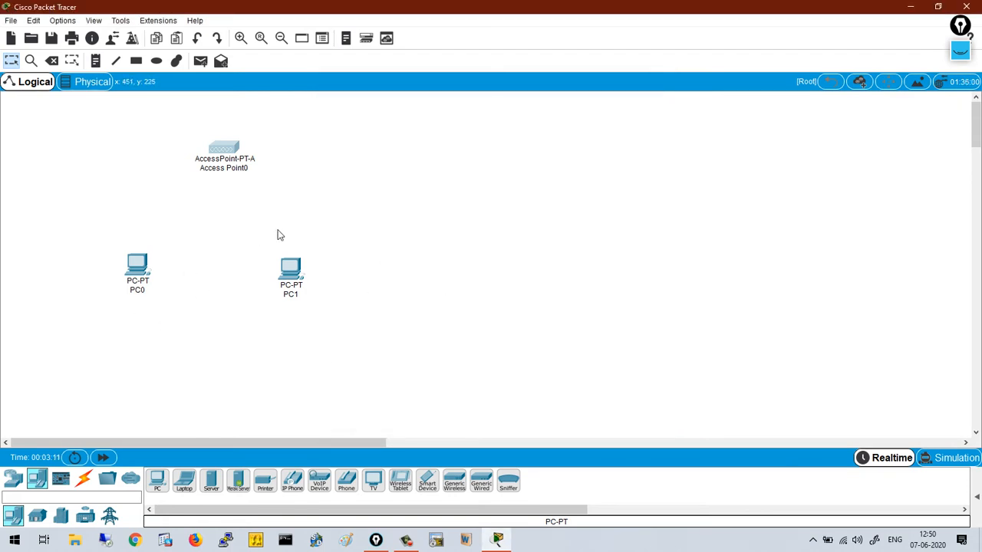
- Place a new AccessPoint-PT-AC, Access Point1, on the canvas
click(12, 479)
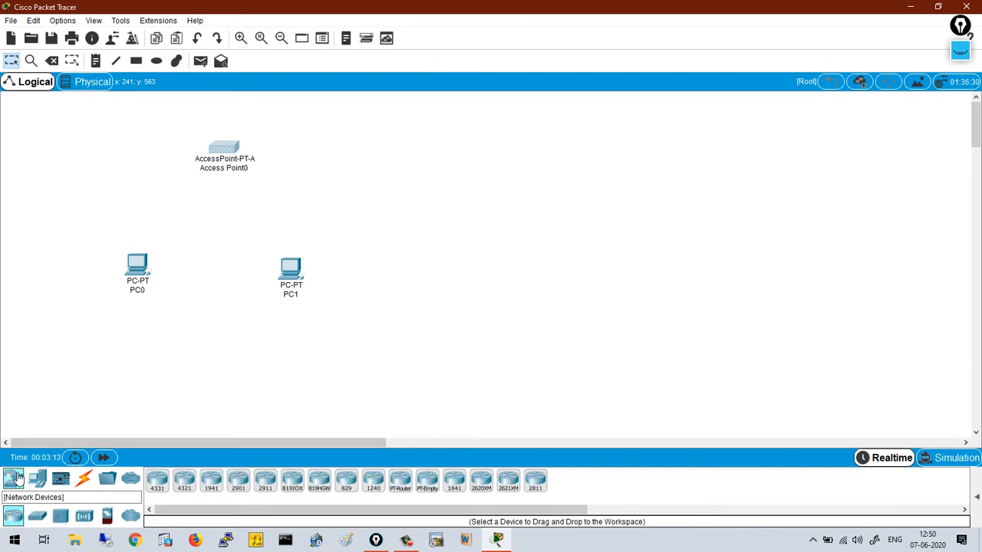
click(37, 516)
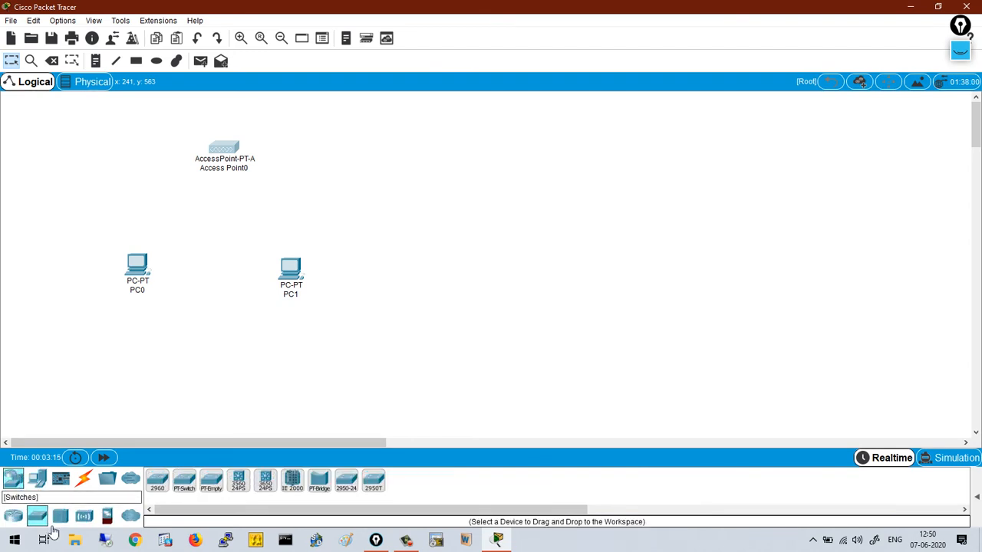
click(82, 517)
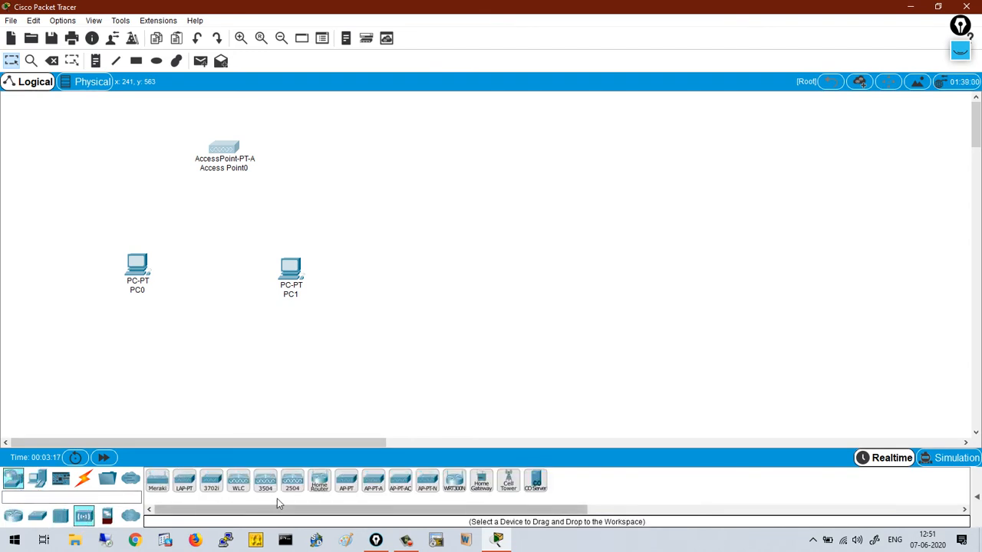
click(401, 481)
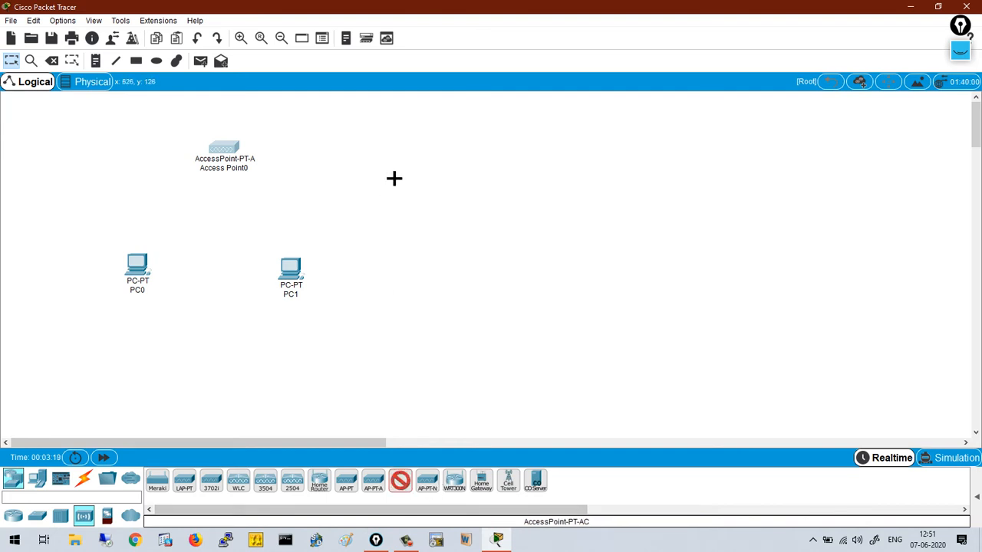
click(369, 151)
- Delete Access Point0 and move Access Point1 to its spot above the two PCs
drag(164, 117, 258, 167)
key(Delete)
click(437, 288)
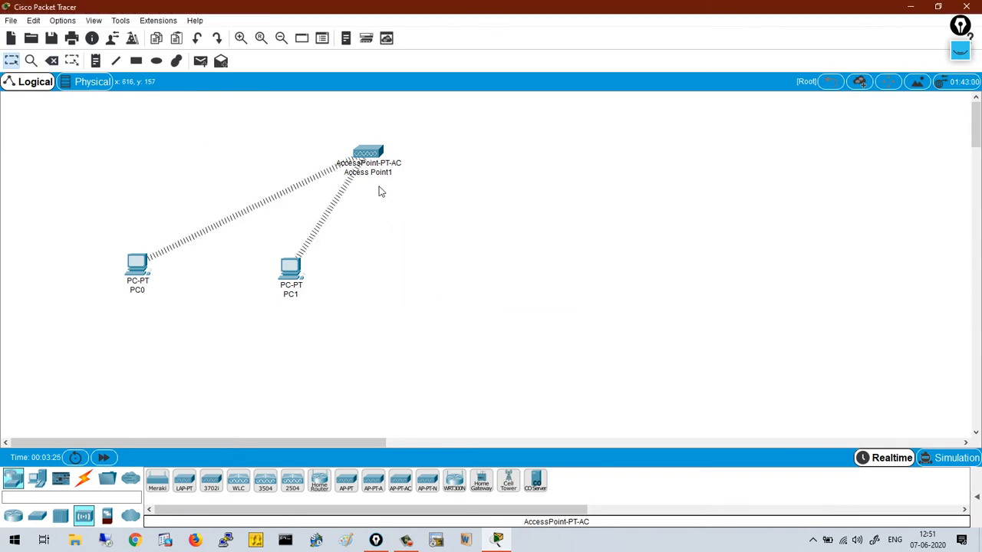
drag(381, 156, 241, 150)
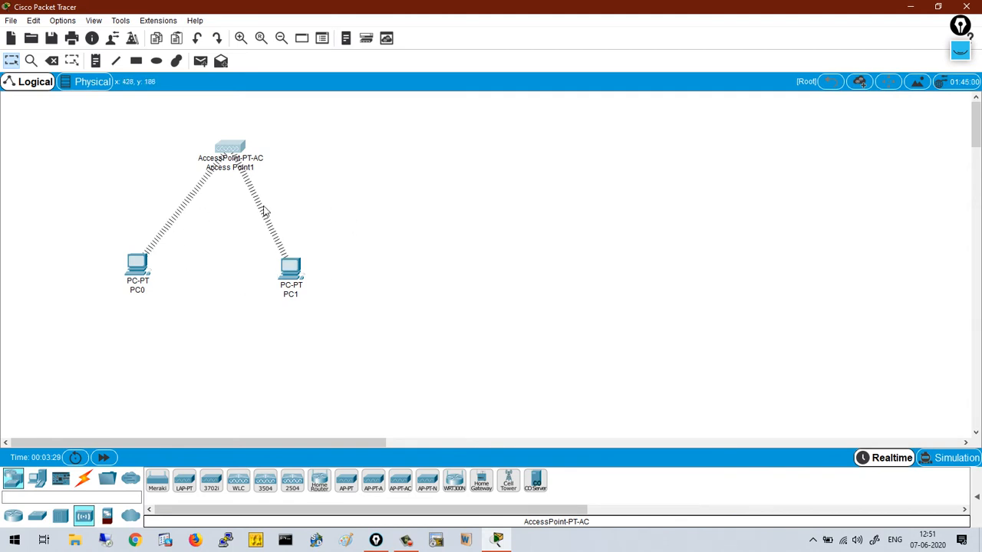
- Replace Access Point1's Port 1 SSID Default with CCNA_Test, using WPA2-PSK and a pass phrase
click(235, 153)
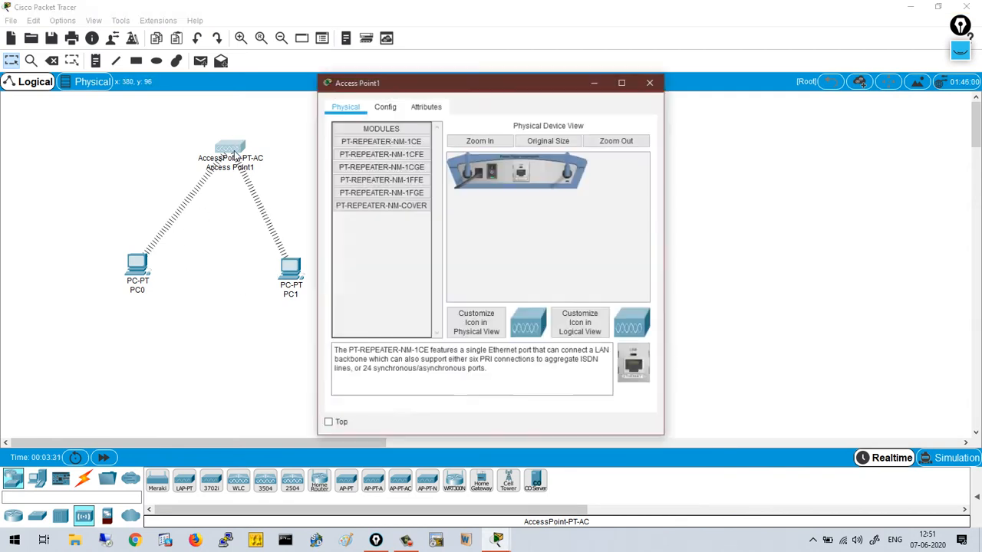
drag(671, 178, 831, 178)
click(384, 106)
click(365, 177)
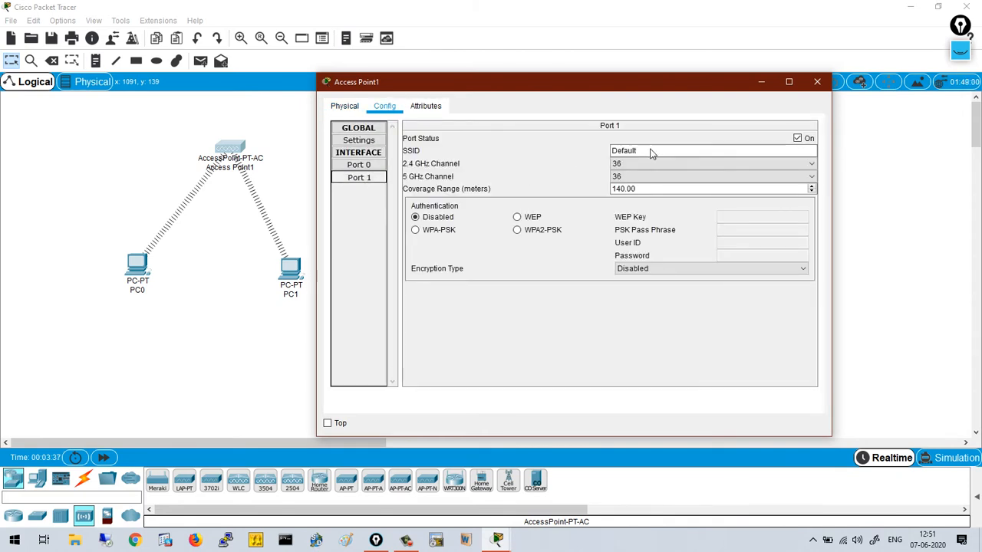
click(648, 151)
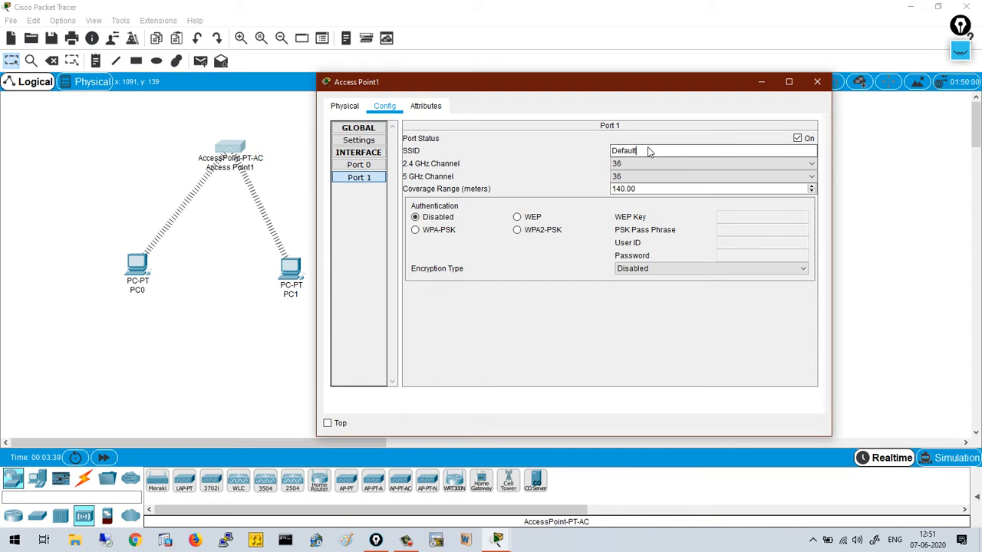
key(BackSpace)
key(BackSpace)
key(BackSpace)
key(BackSpace)
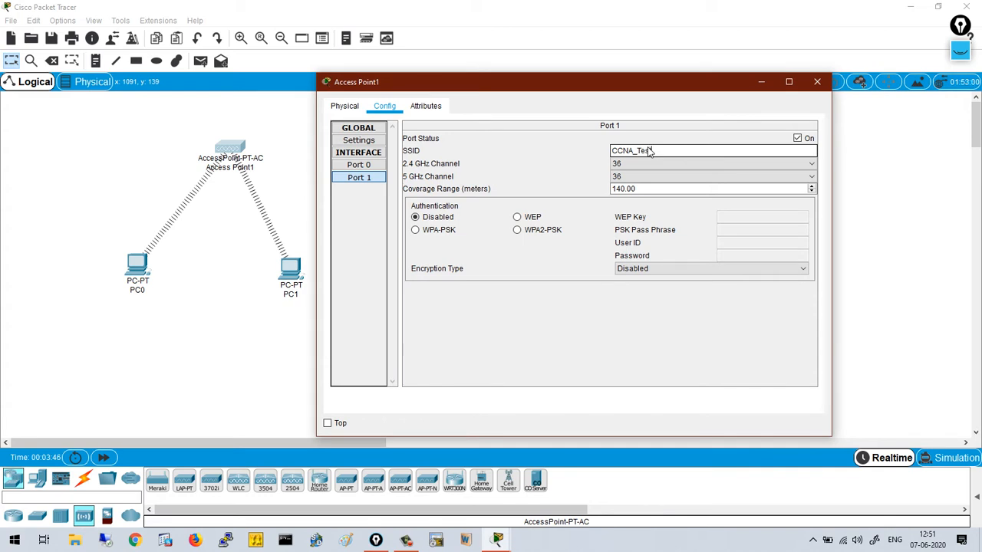
click(518, 230)
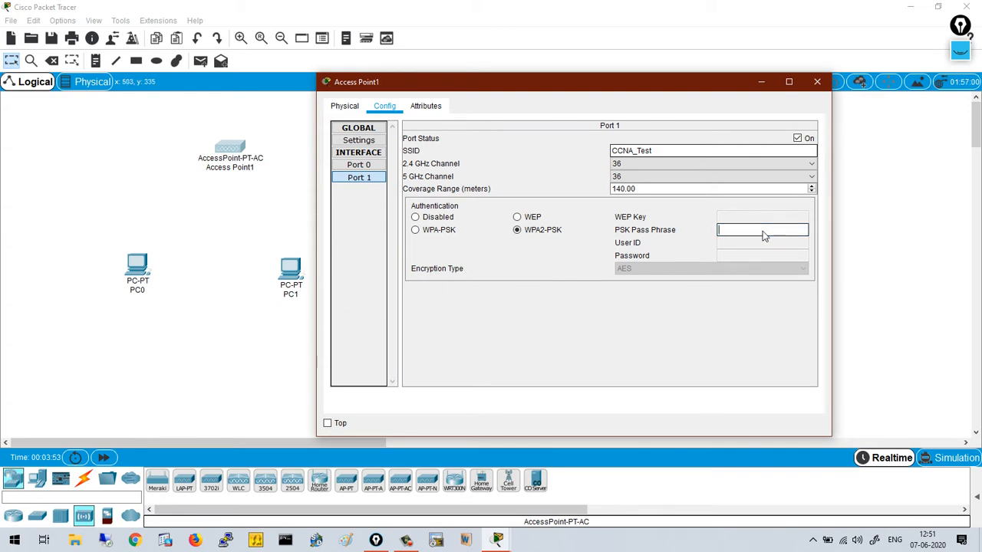
text(cisco1234)
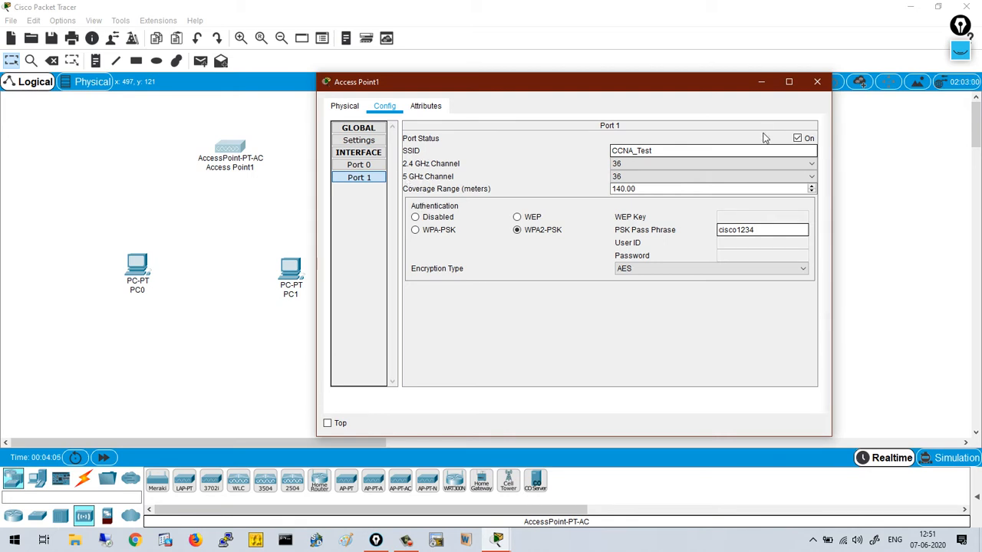
click(819, 81)
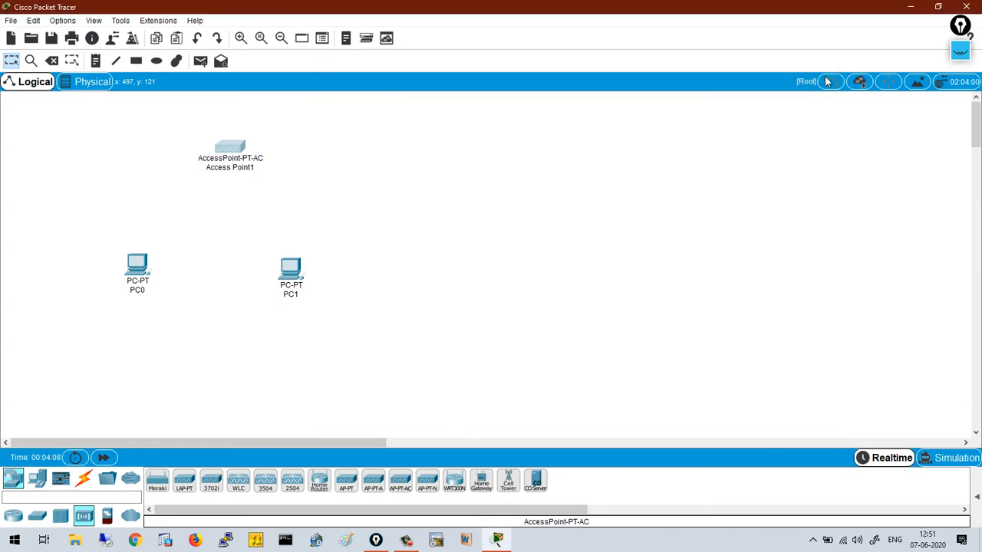
click(960, 50)
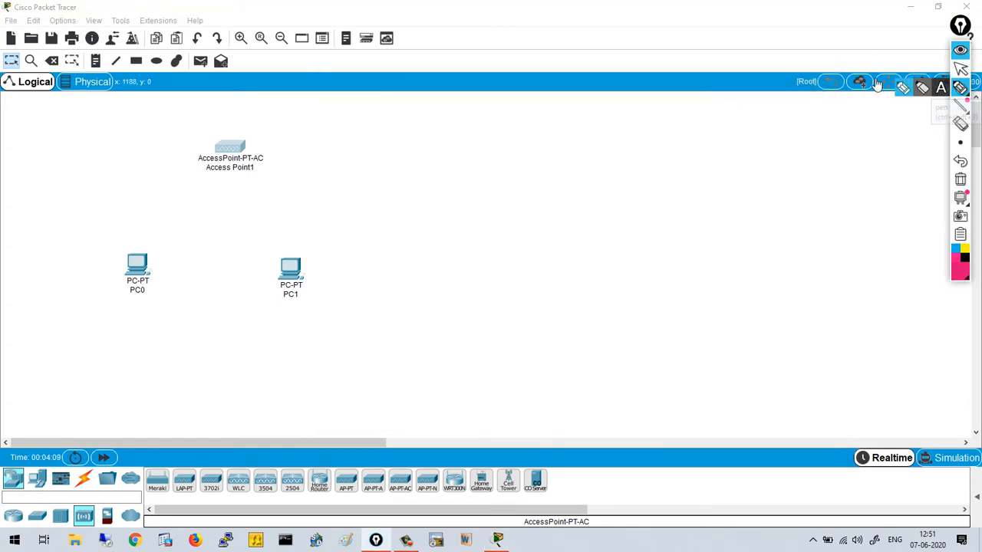
mouse_move(147, 250)
mouse_down()
mouse_move(169, 281)
mouse_move(149, 248)
mouse_up()
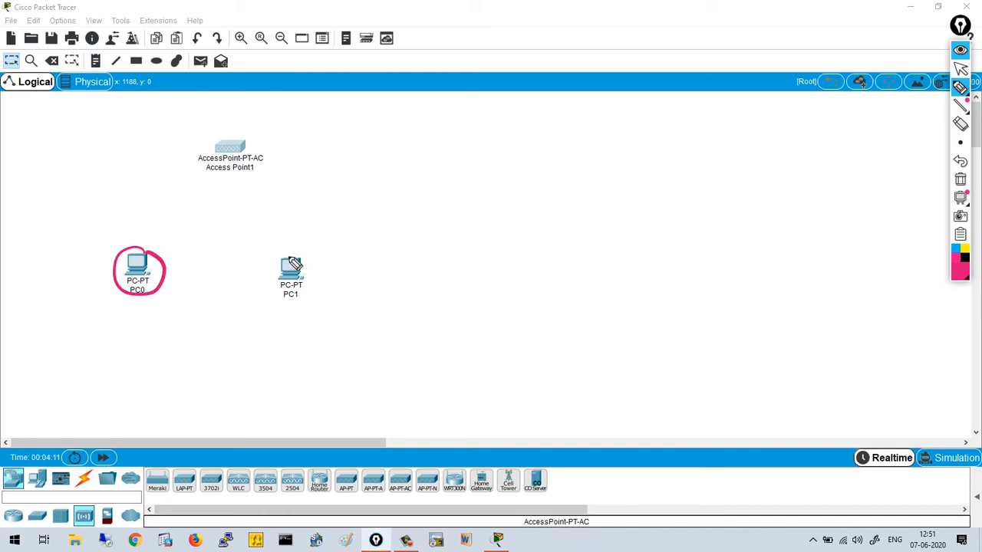
drag(295, 247, 293, 247)
mouse_move(187, 243)
mouse_down()
mouse_move(201, 256)
mouse_move(258, 247)
mouse_move(189, 274)
mouse_move(278, 230)
mouse_up()
drag(205, 261, 244, 256)
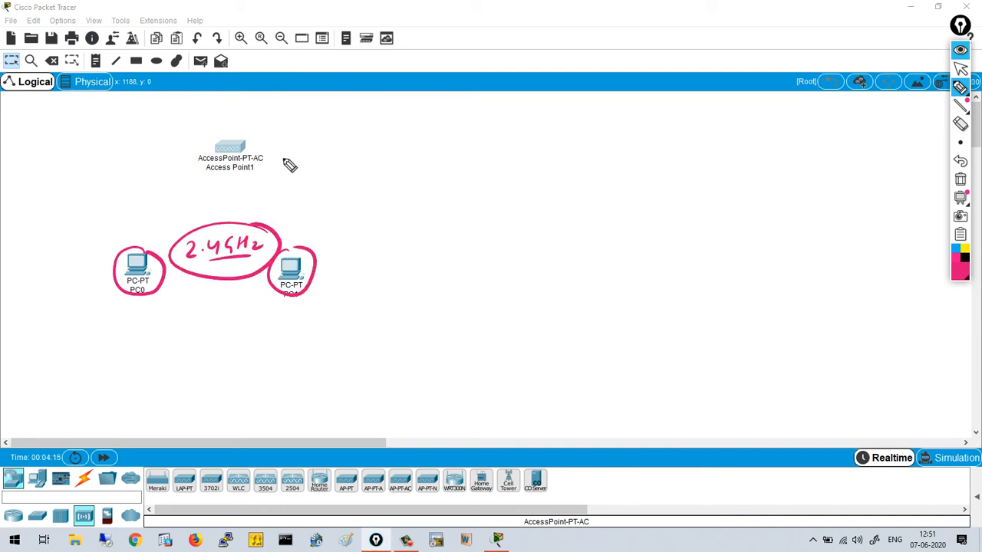
mouse_move(246, 142)
mouse_down()
mouse_move(228, 176)
mouse_move(230, 124)
mouse_up()
mouse_move(196, 97)
mouse_down()
mouse_move(206, 114)
mouse_move(243, 109)
mouse_up()
mouse_move(267, 78)
mouse_down()
mouse_move(258, 103)
mouse_move(283, 107)
mouse_move(332, 87)
mouse_move(327, 98)
mouse_move(296, 58)
mouse_up()
click(961, 179)
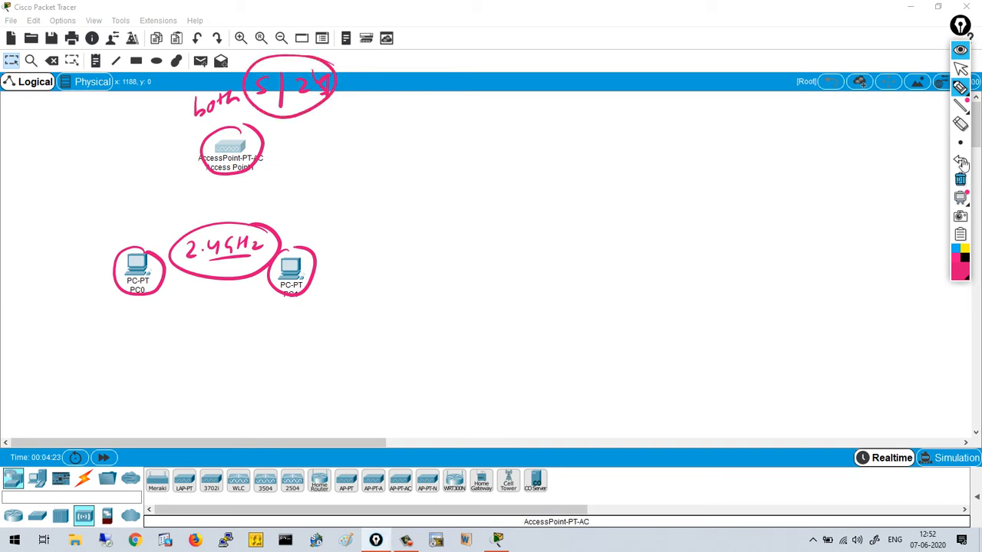
click(962, 69)
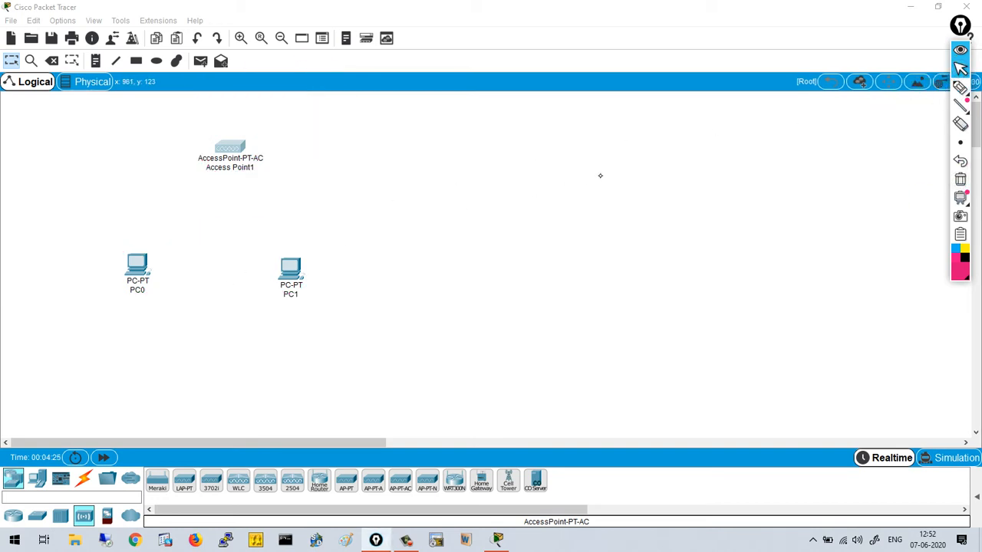
- Open PC0's PC Wireless client and rescan until CCNA_Test appears
click(140, 275)
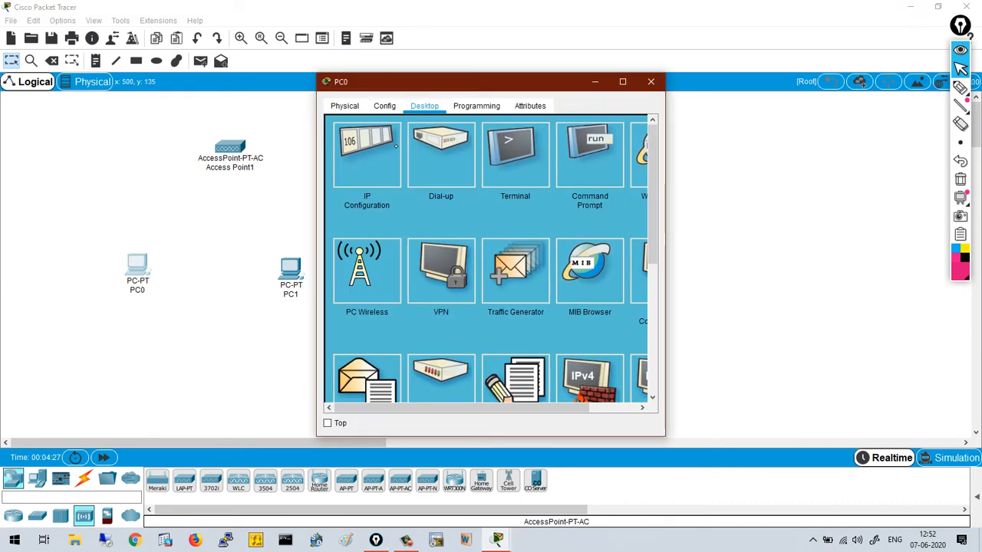
drag(495, 96, 527, 85)
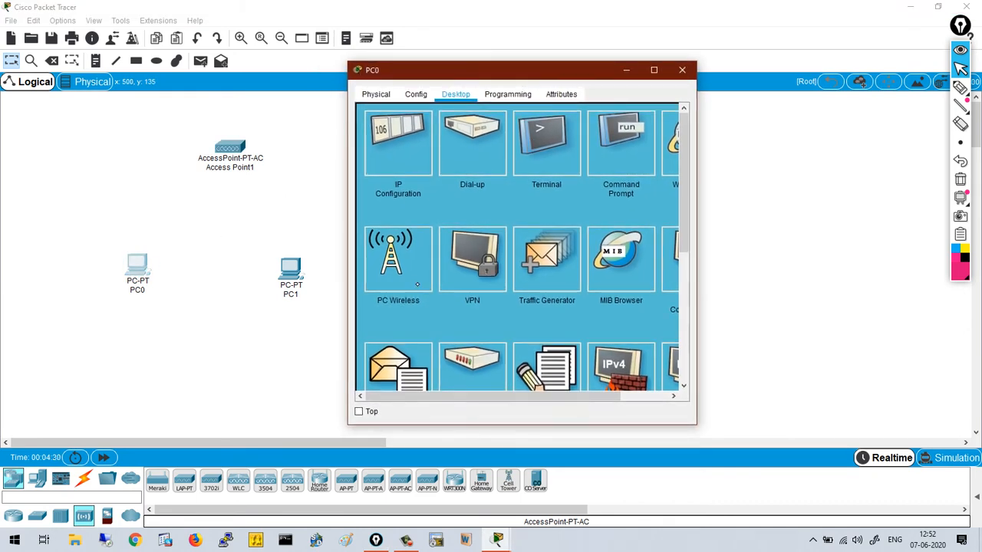
click(417, 285)
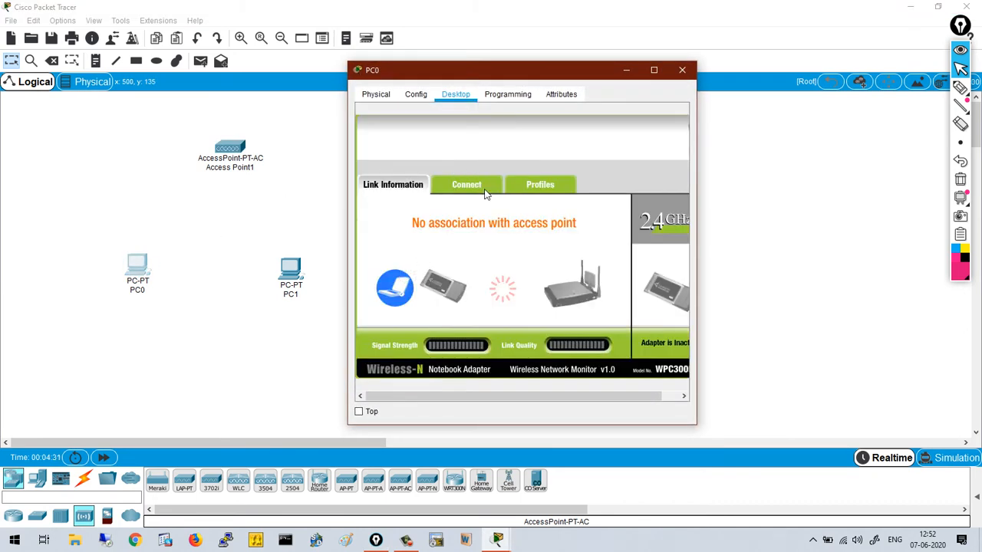
click(484, 190)
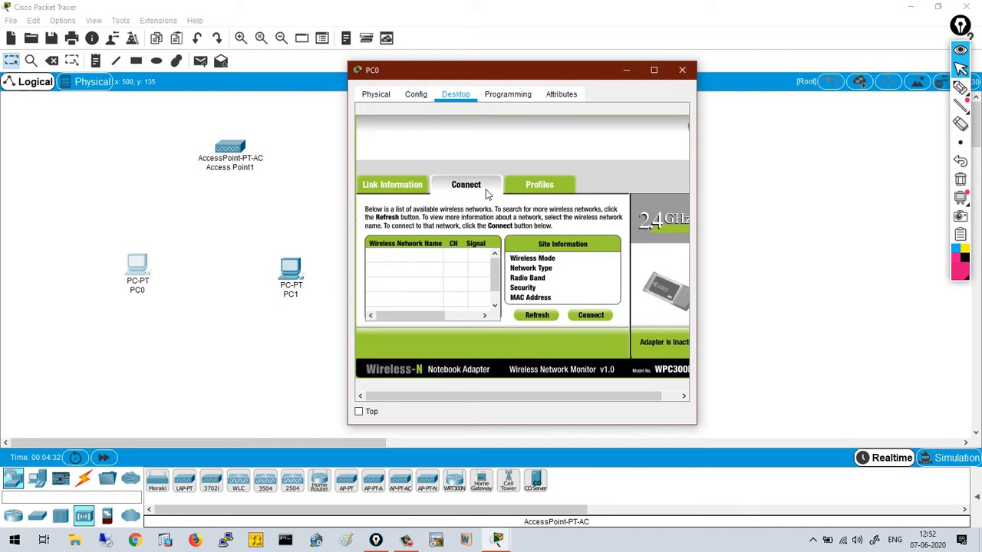
click(531, 317)
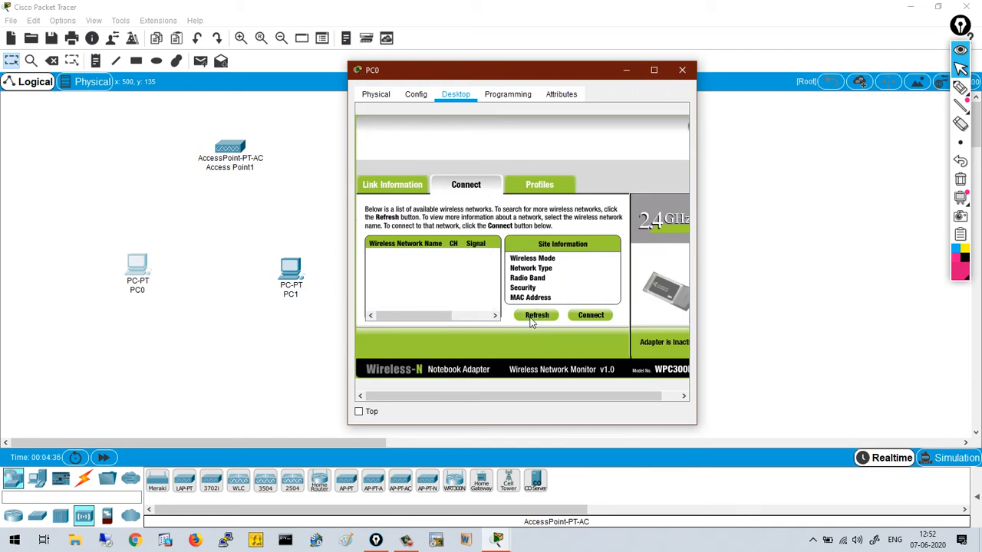
click(527, 315)
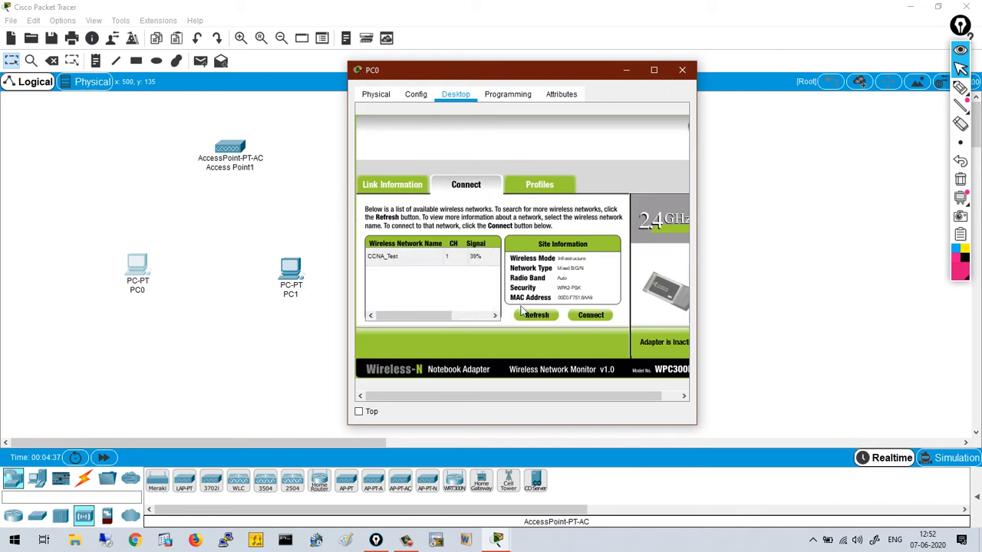
- Join PC0 to CCNA_Test with the pre-shared key and close its window
click(443, 261)
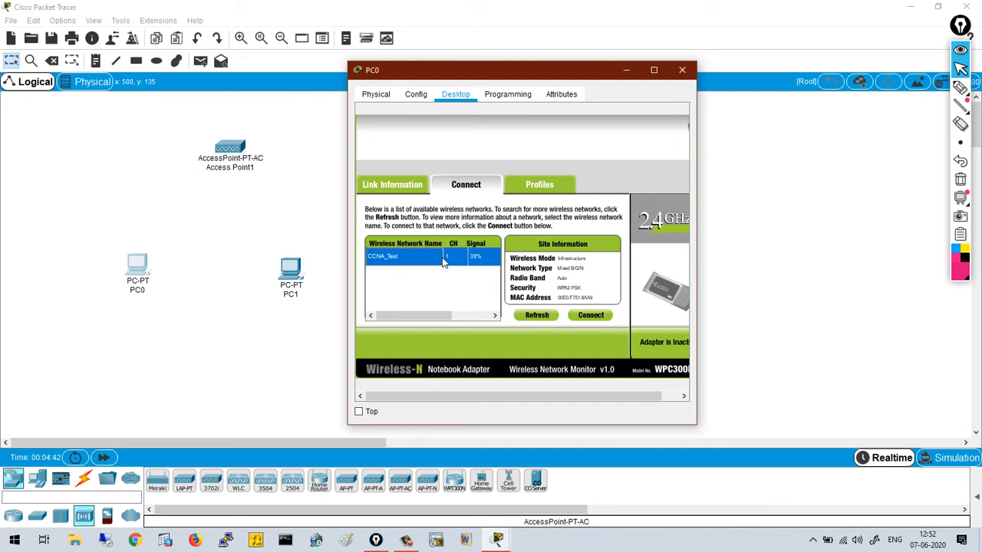
click(592, 317)
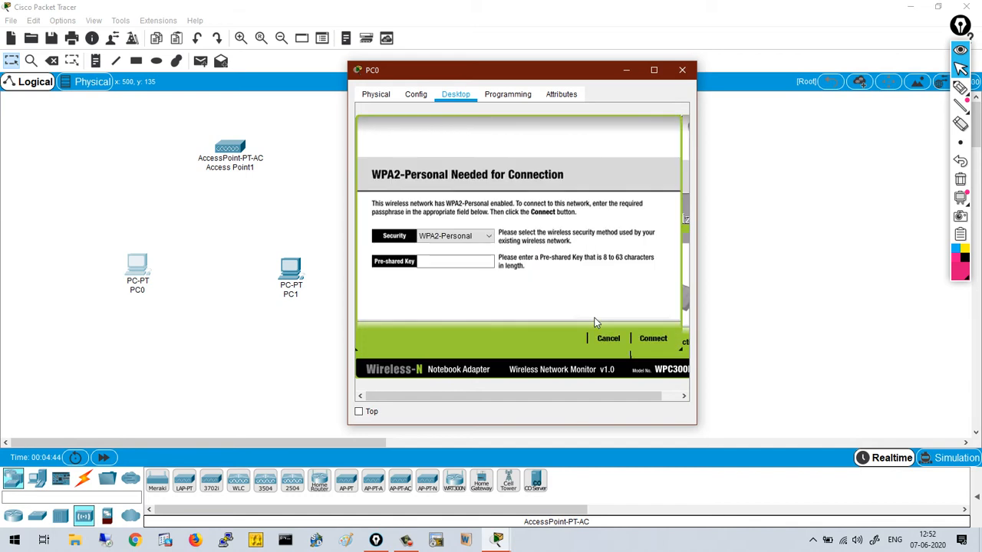
click(484, 265)
click(654, 339)
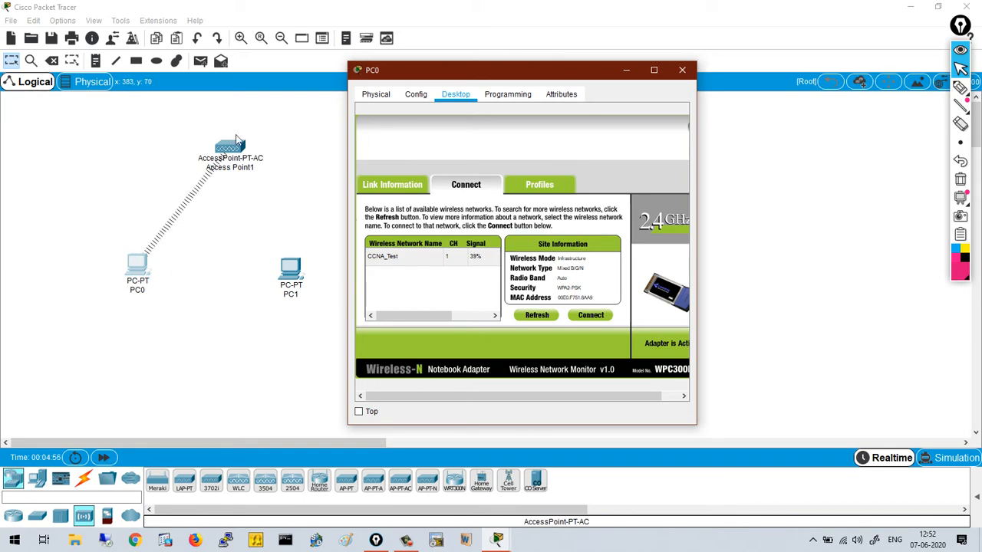
click(686, 75)
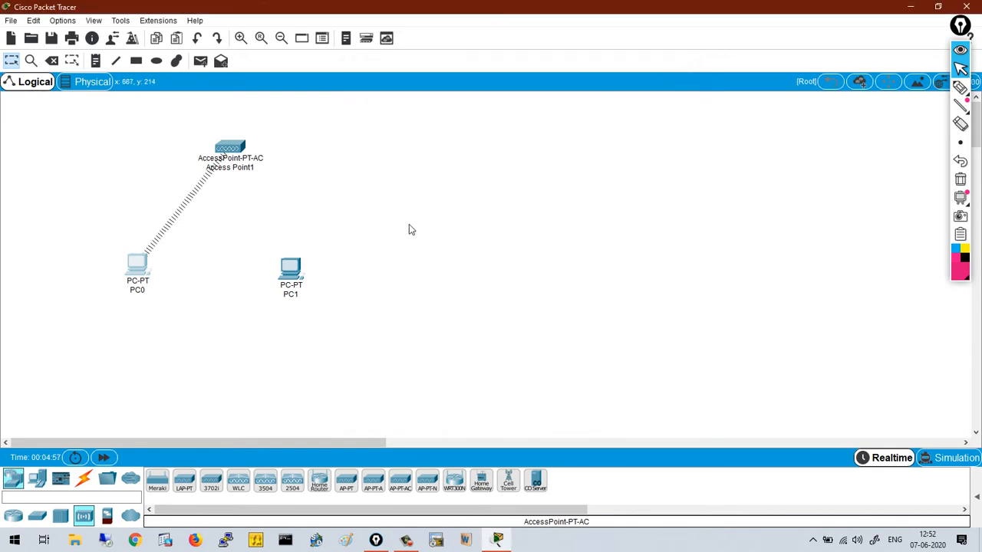
- Open PC1's PC Wireless client and scan for available networks
click(291, 269)
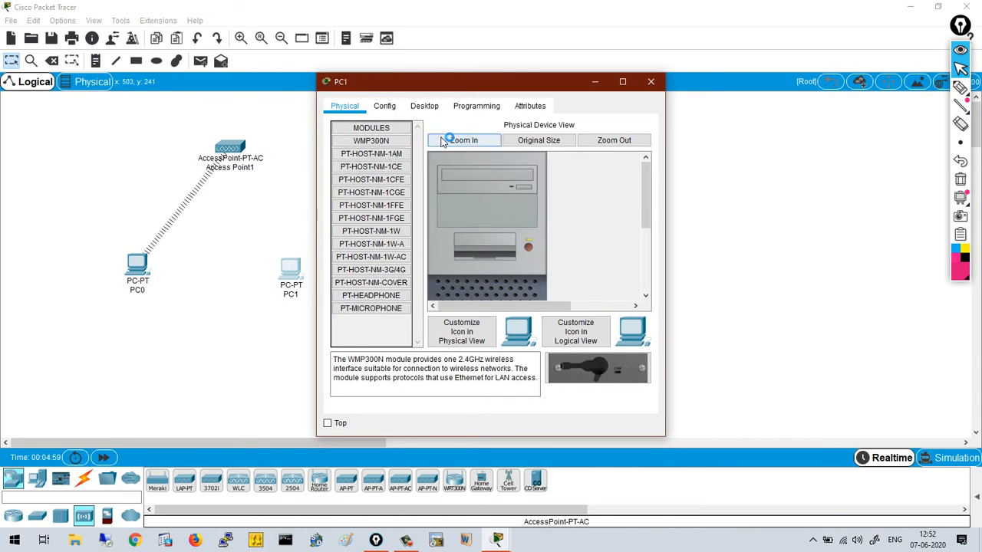
click(420, 109)
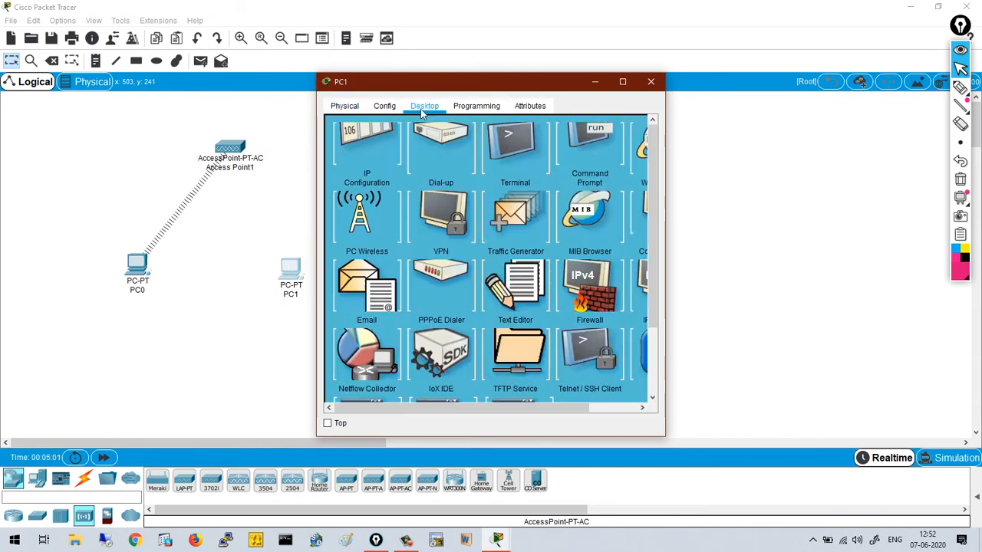
click(389, 270)
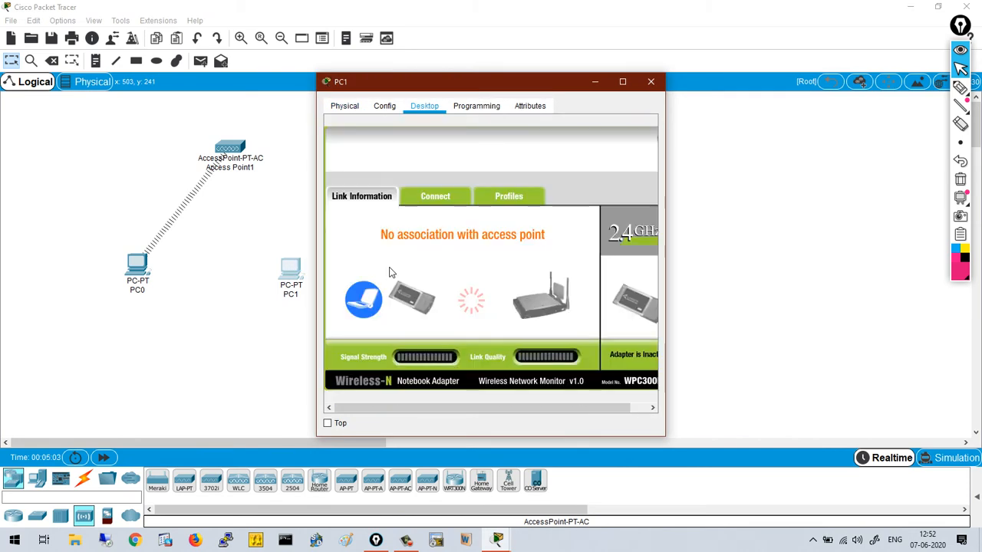
click(451, 201)
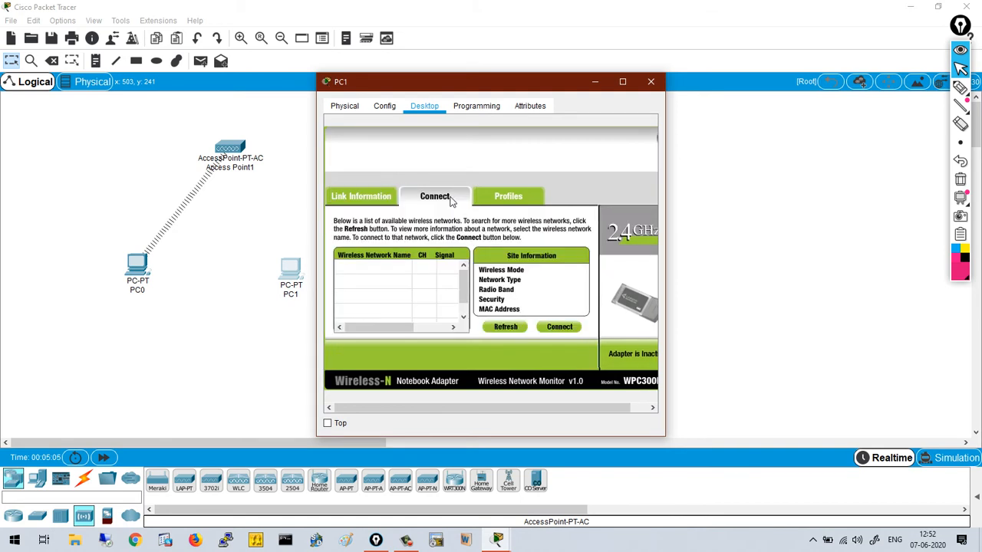
click(511, 329)
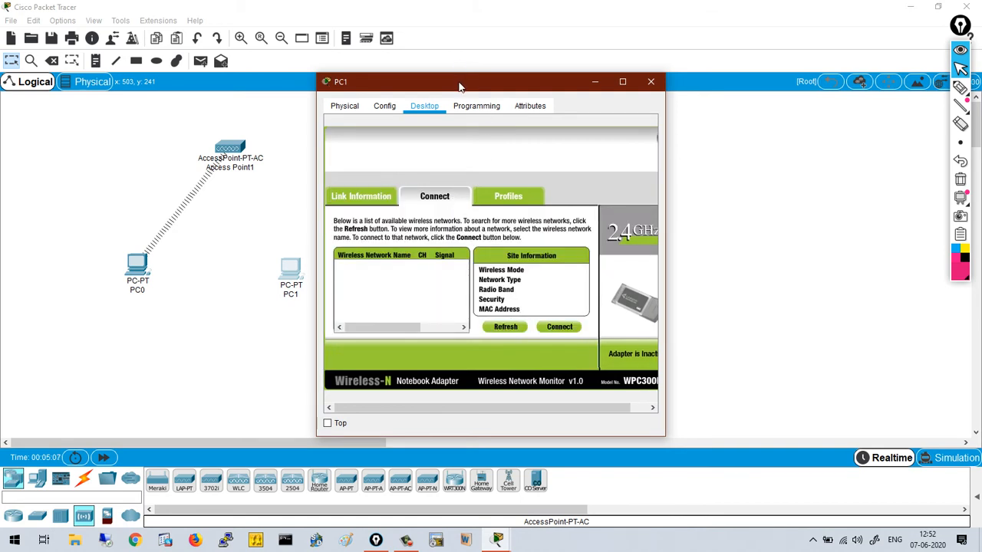
drag(459, 86, 536, 56)
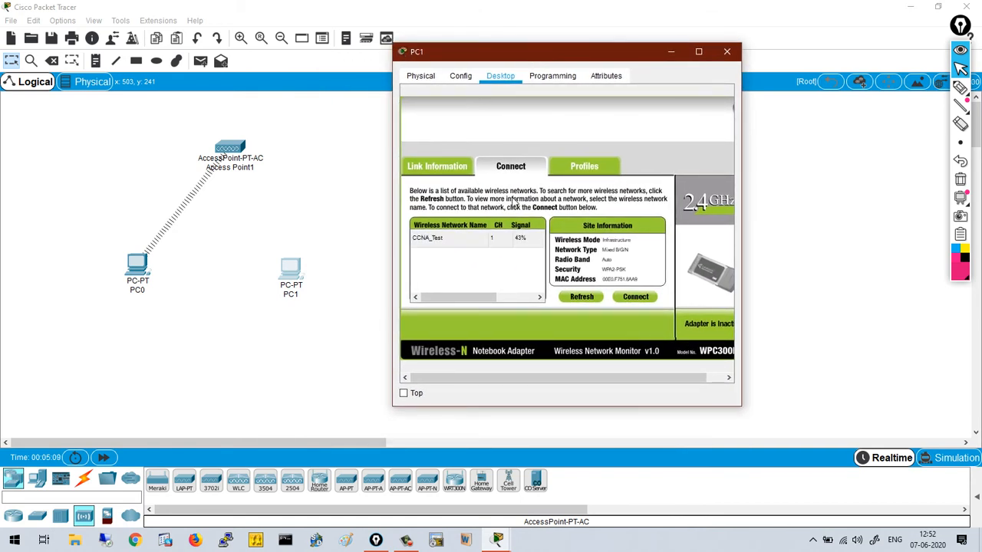
- Join PC1 to CCNA_Test with the pre-shared key and close its window
click(458, 239)
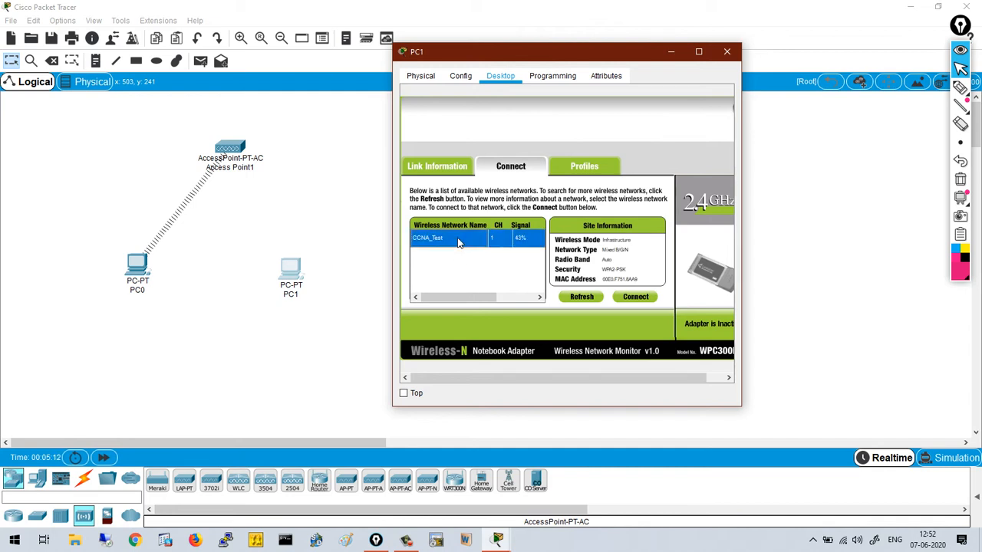
click(630, 298)
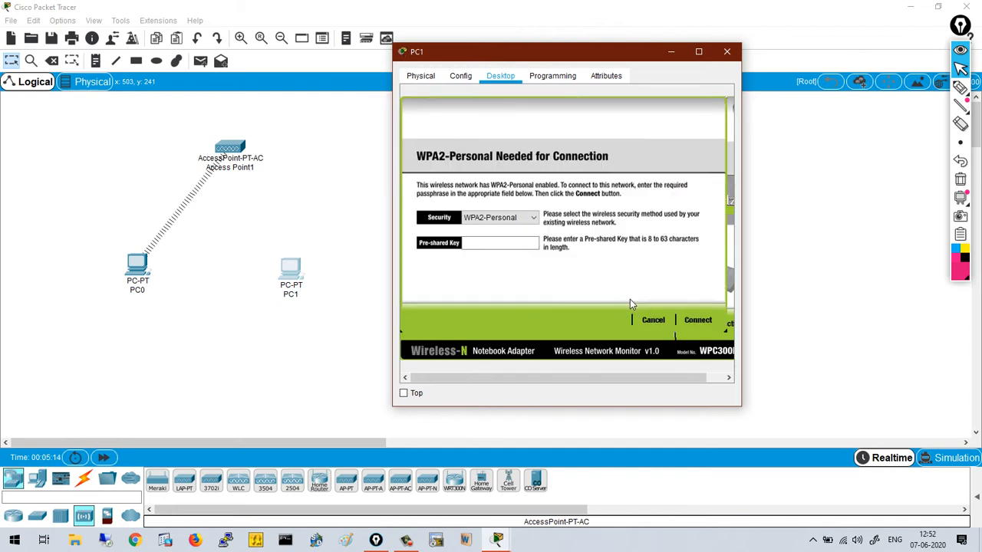
click(505, 250)
click(696, 319)
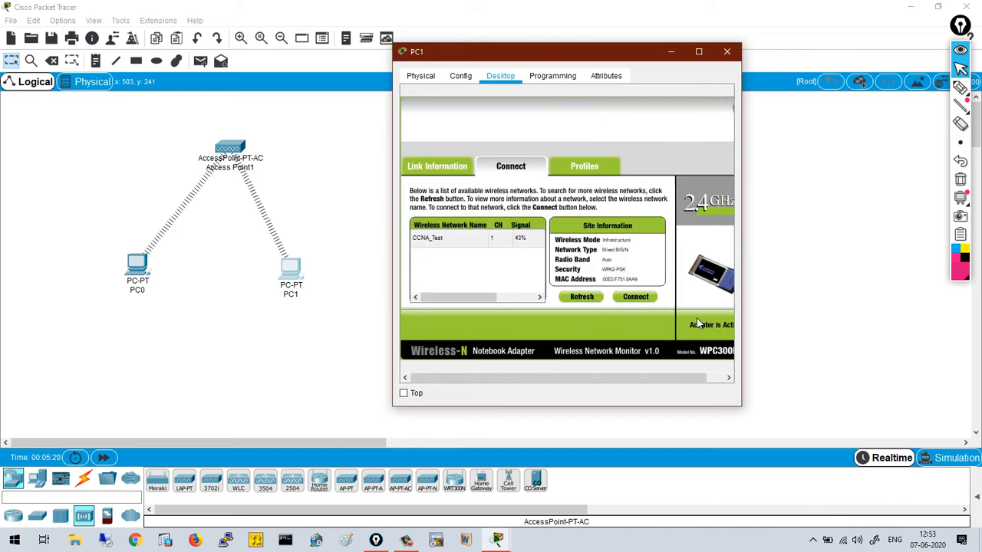
click(727, 51)
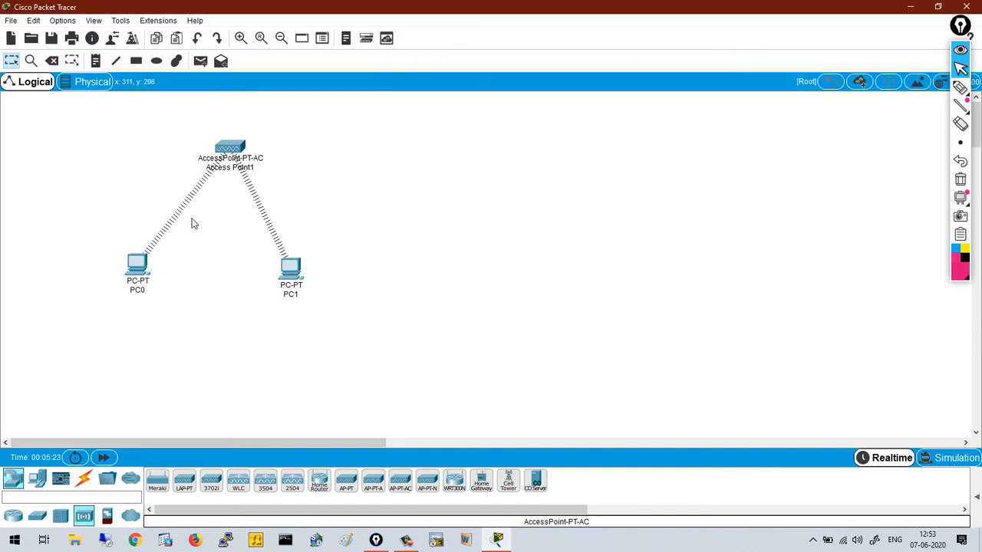
- Give PC0 the static address 192.168.1.1 with mask 255.255.255.0
click(139, 264)
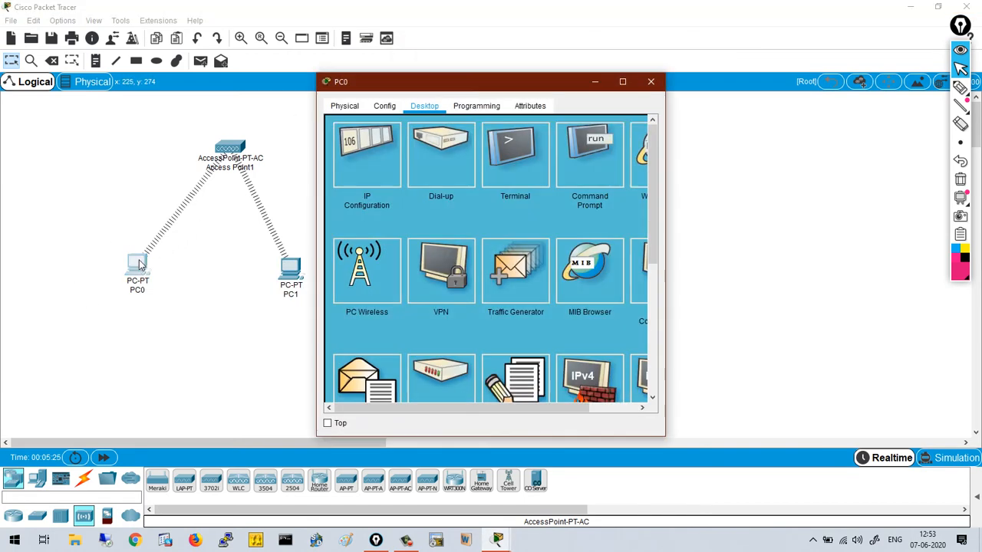
click(384, 182)
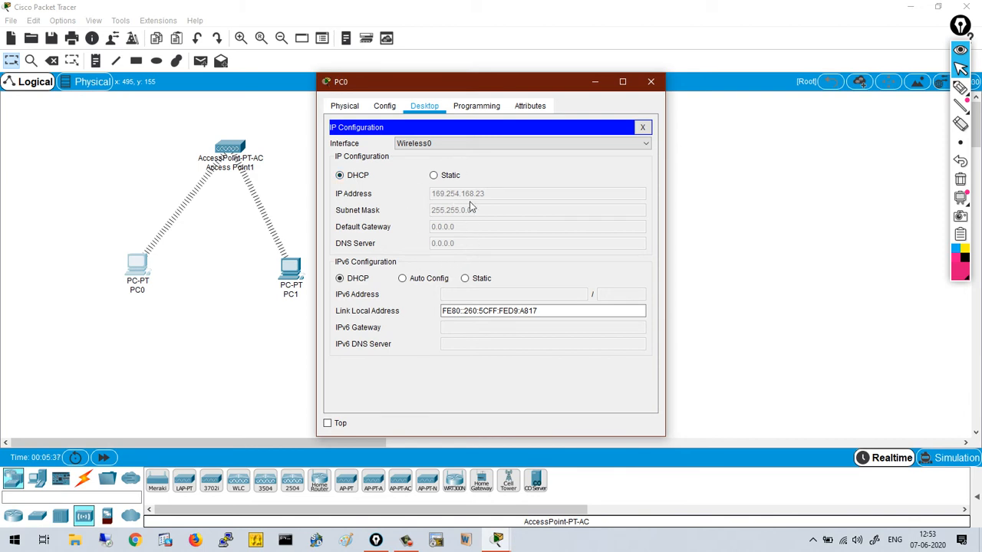
click(433, 177)
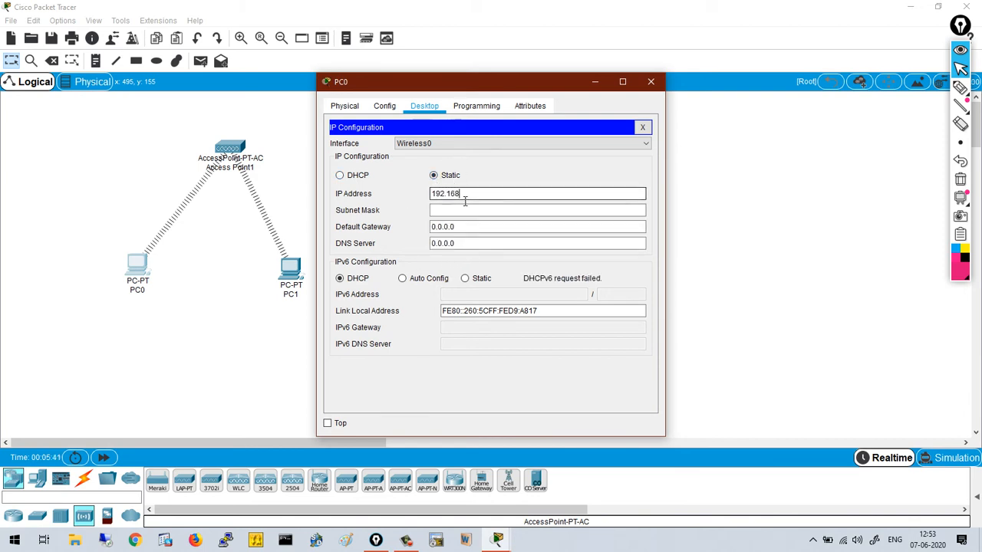
key(Tab)
key(Tab)
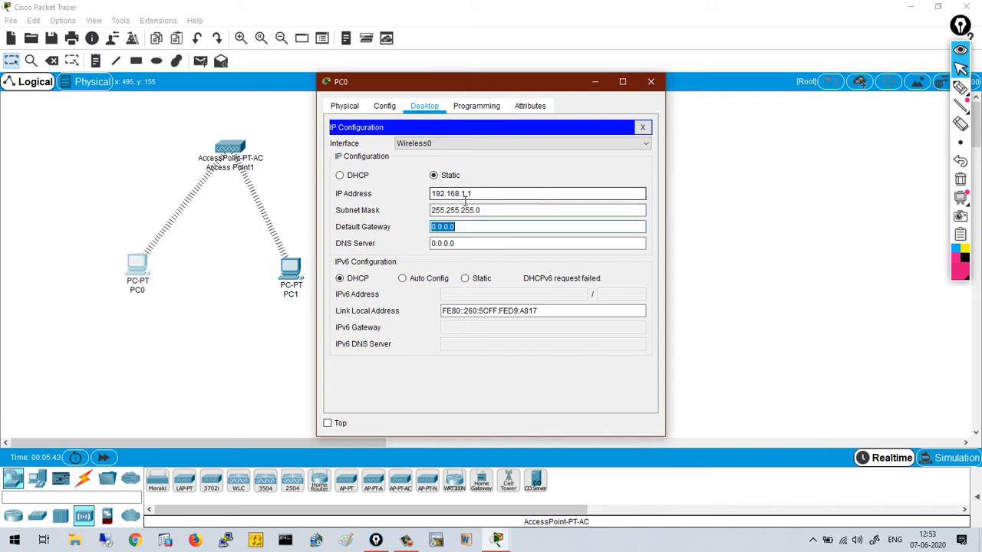
click(650, 81)
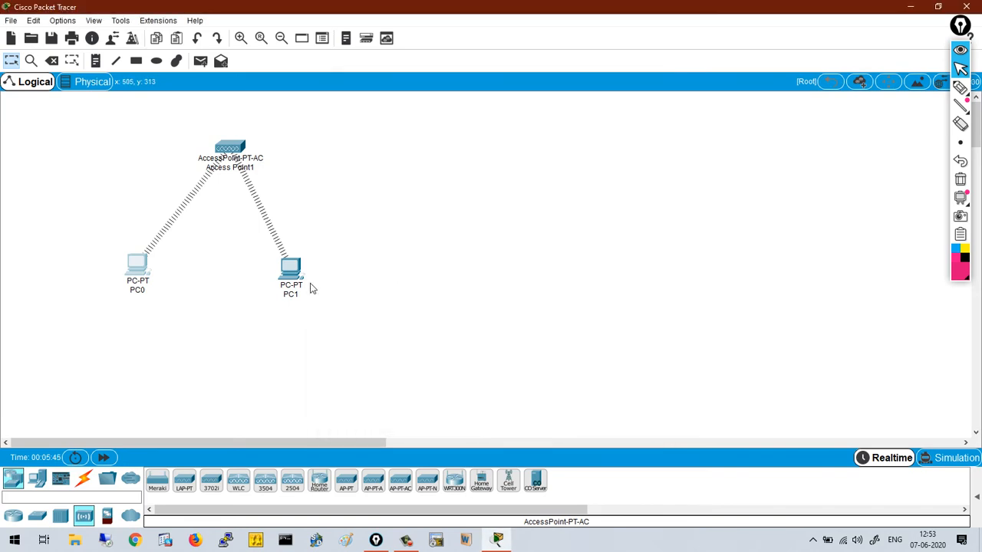
- Give PC1 the static address 192.168.1.2 with mask 255.255.255.0
click(292, 275)
click(373, 158)
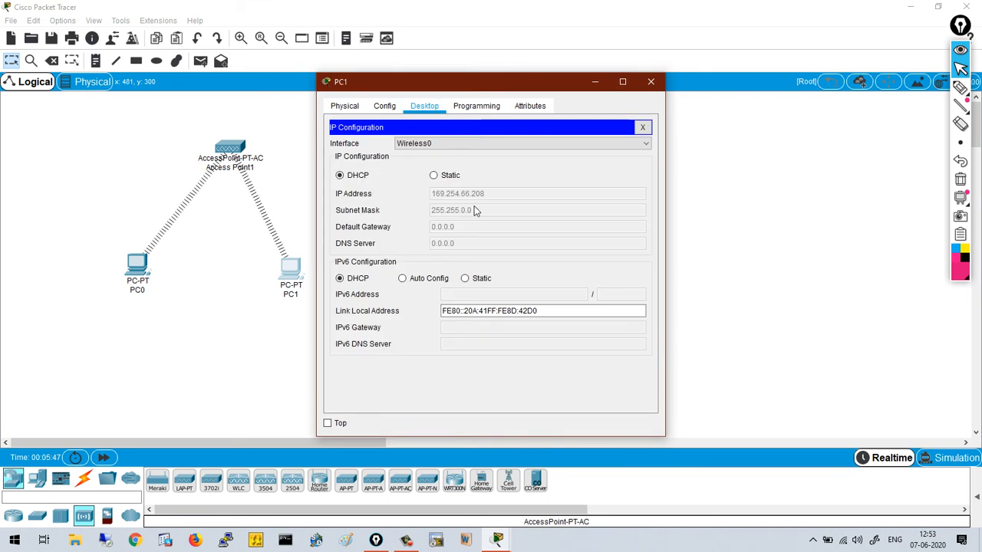
click(434, 175)
click(514, 201)
text(192)
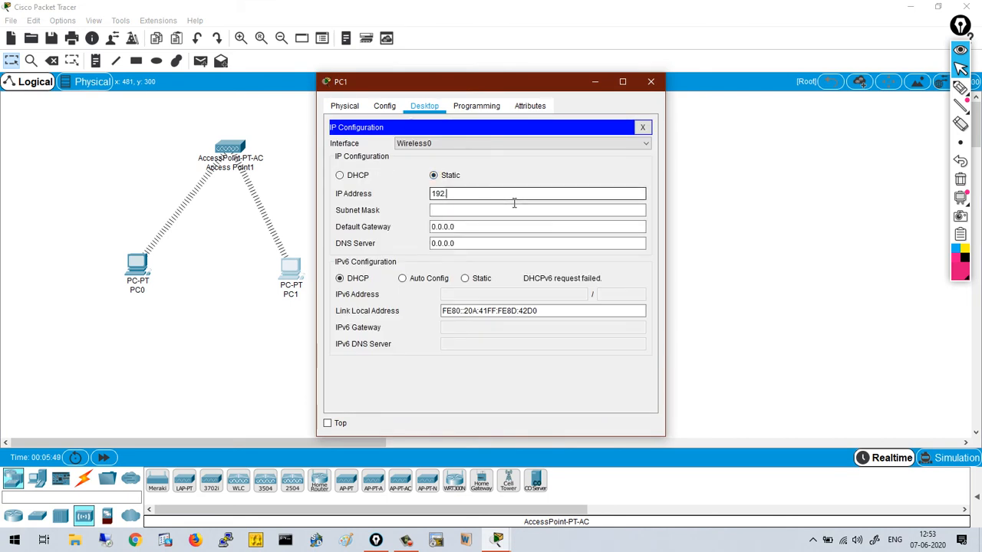
text(.168.1.2)
key(Tab)
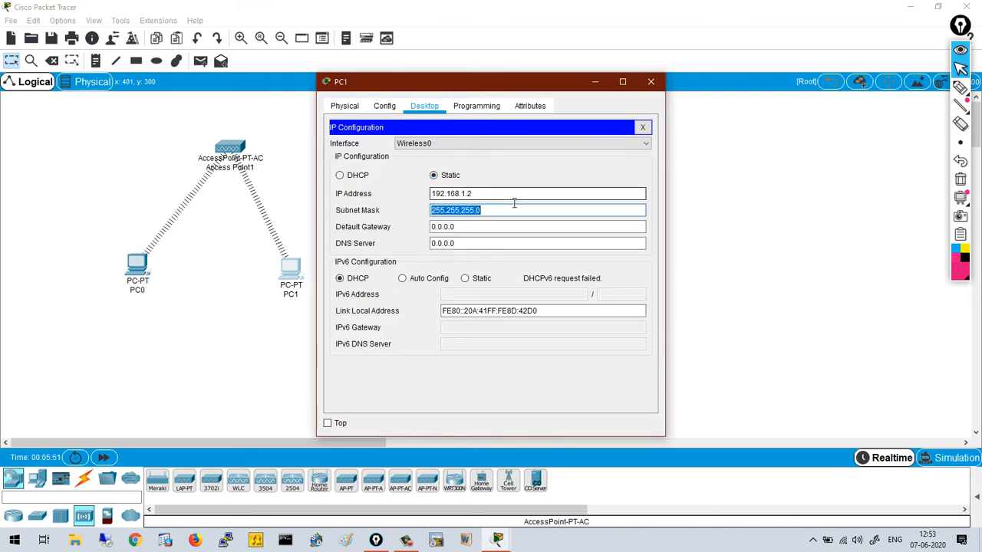
key(Tab)
click(649, 83)
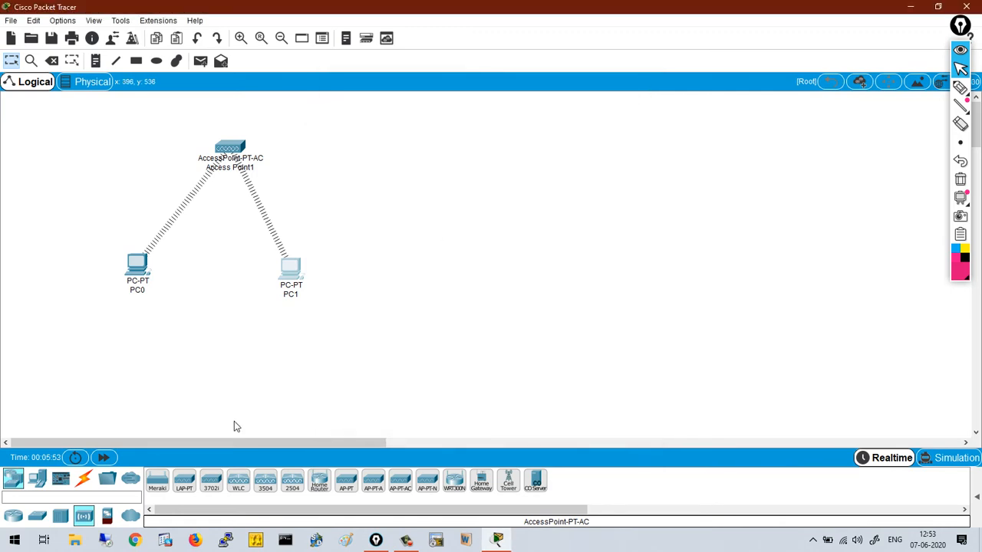
- Ping 192.168.1.2 from PC0's command prompt and confirm three 32-byte replies
click(141, 268)
click(609, 157)
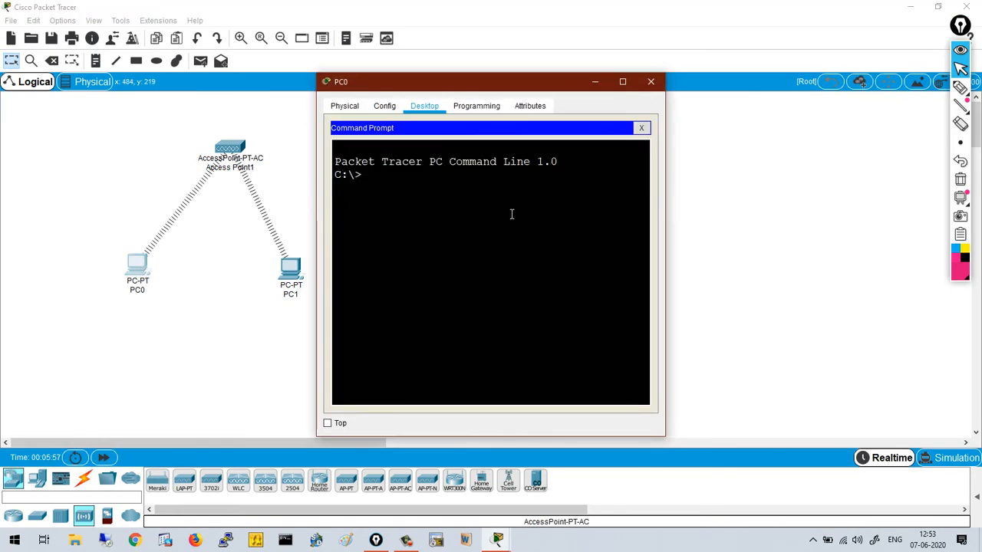
text(ping 192.168)
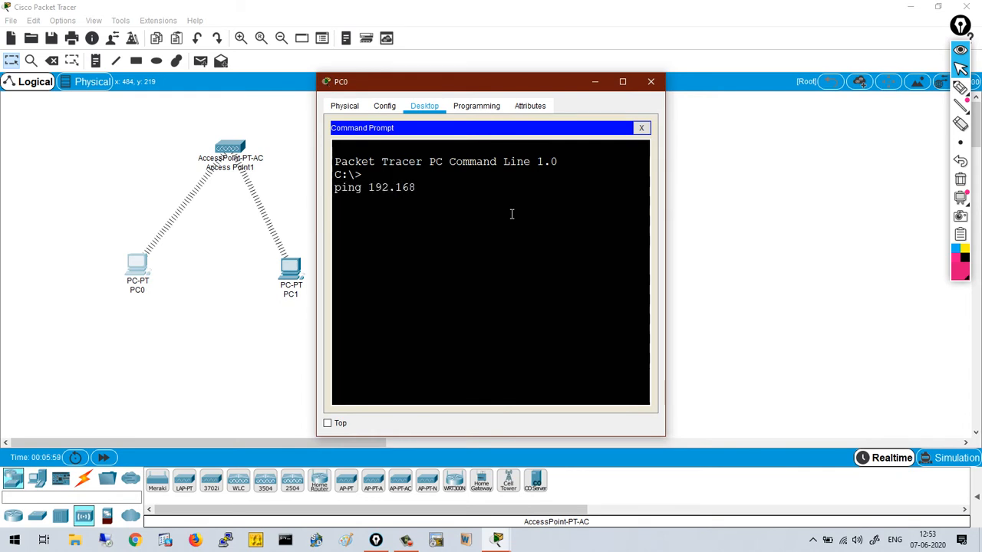
text(.1.2)
key(Return)
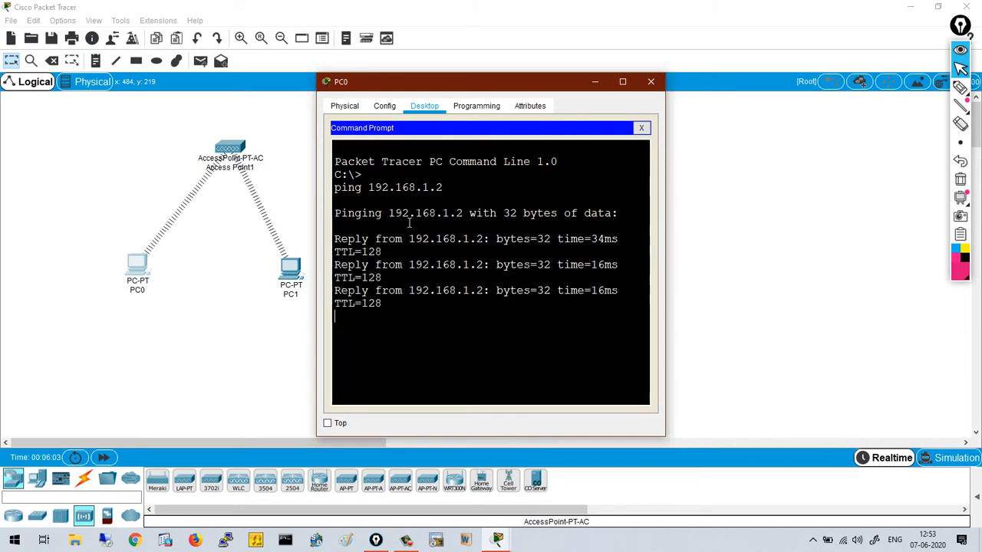
click(650, 82)
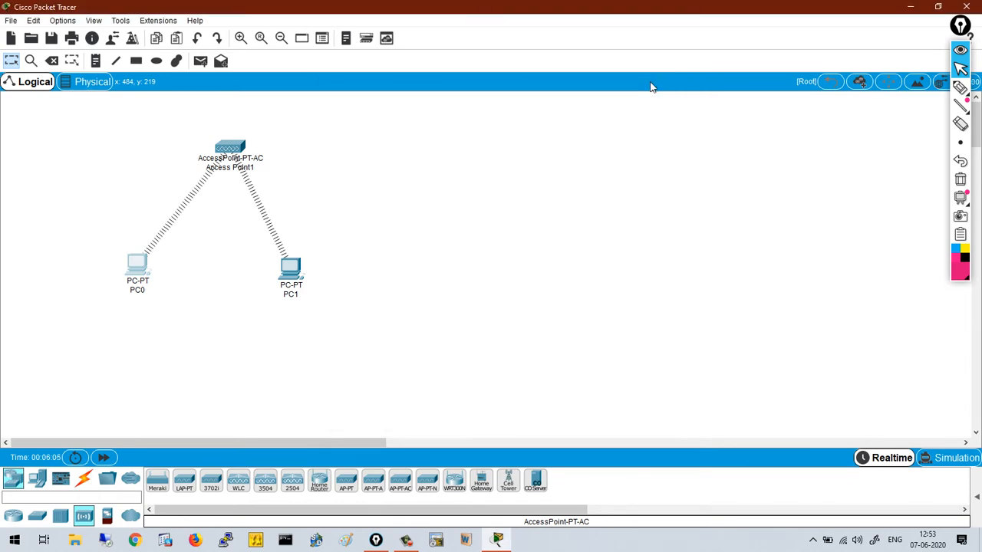
click(960, 87)
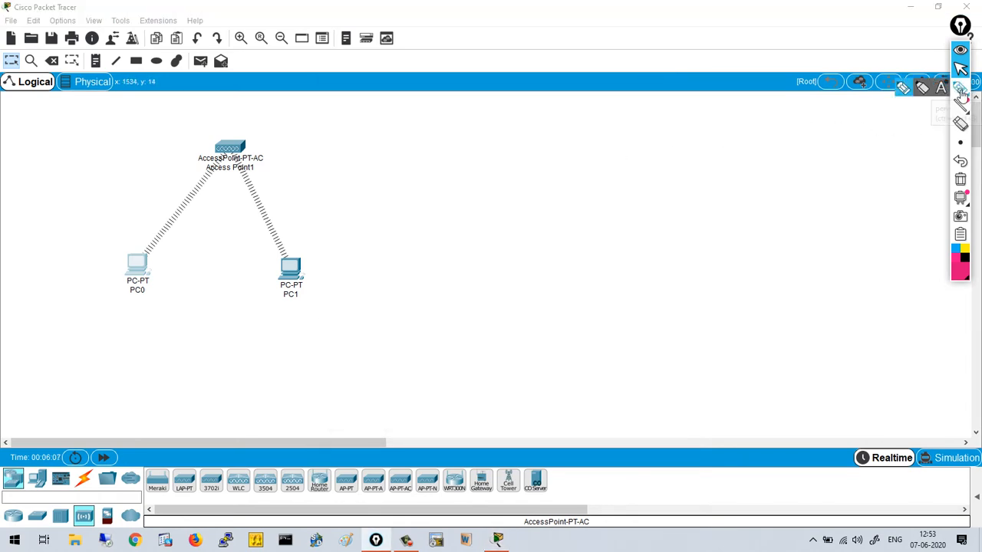
mouse_move(142, 256)
mouse_down()
mouse_move(192, 172)
mouse_move(281, 205)
mouse_move(291, 256)
mouse_move(296, 247)
mouse_move(213, 270)
mouse_move(273, 269)
mouse_move(202, 286)
mouse_move(224, 286)
mouse_up()
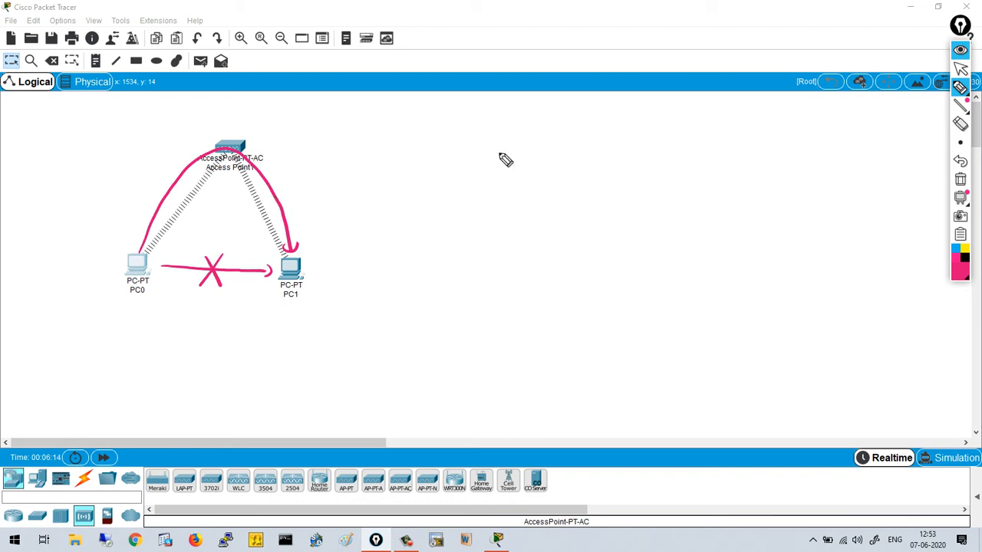
click(960, 179)
click(960, 69)
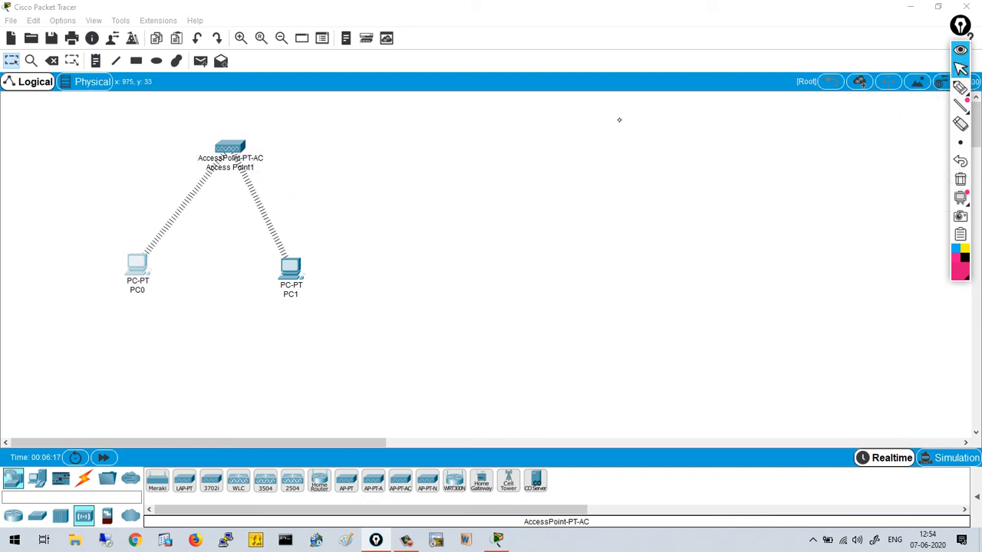
click(961, 87)
drag(264, 142, 372, 116)
mouse_move(153, 127)
mouse_down()
mouse_move(143, 143)
mouse_move(191, 130)
mouse_move(195, 115)
mouse_move(165, 122)
mouse_up()
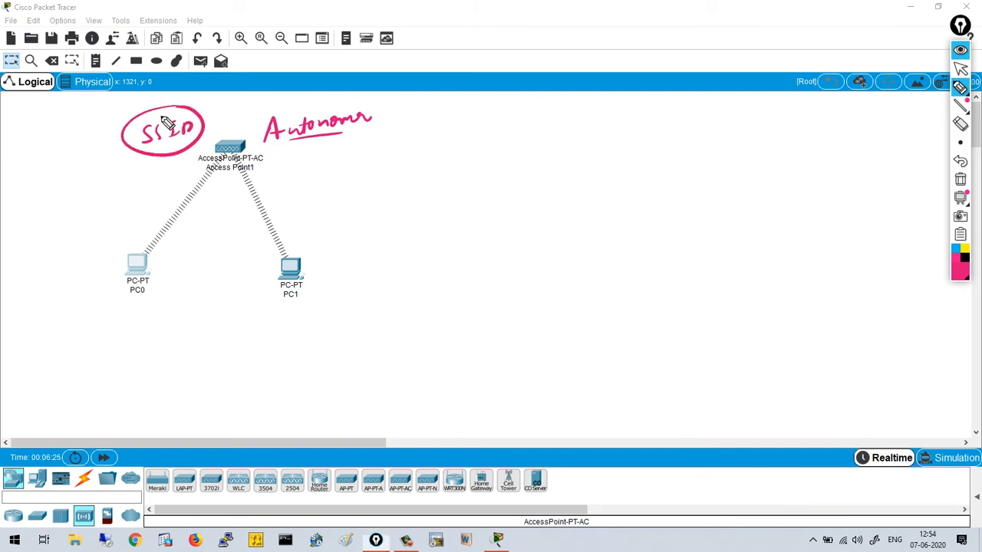
drag(443, 95, 434, 429)
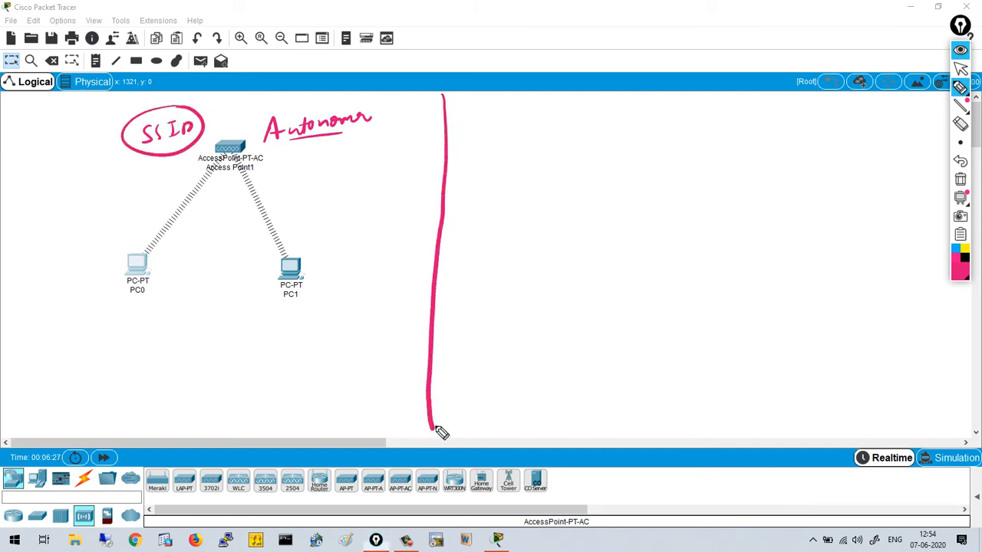
mouse_move(741, 131)
mouse_down()
mouse_move(742, 158)
mouse_move(805, 131)
mouse_move(737, 162)
mouse_move(764, 143)
mouse_move(781, 154)
mouse_up()
drag(790, 143, 788, 153)
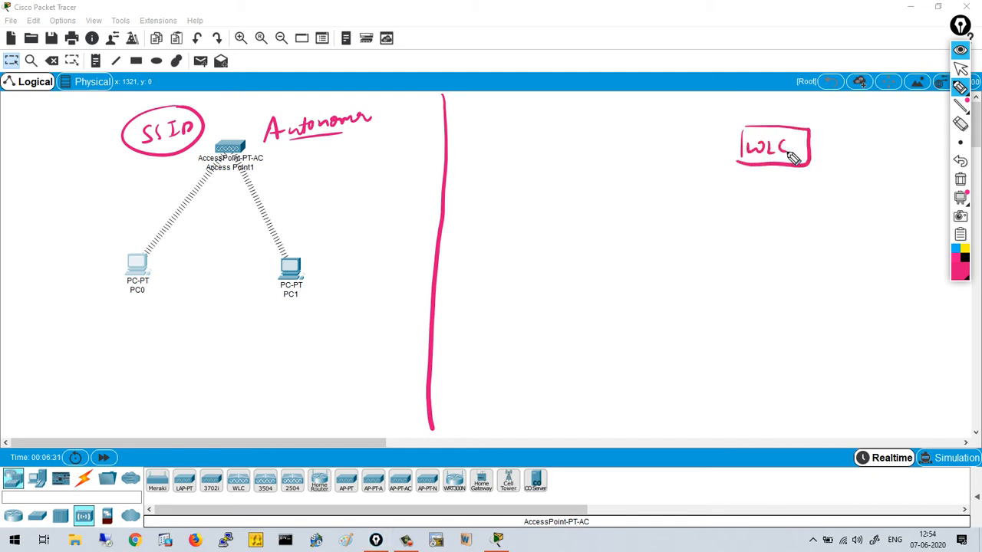
mouse_move(507, 137)
mouse_down()
mouse_move(508, 165)
mouse_move(562, 164)
mouse_move(508, 164)
mouse_move(537, 142)
mouse_up()
mouse_move(498, 116)
mouse_down()
mouse_move(522, 99)
mouse_move(544, 108)
mouse_move(561, 99)
mouse_move(565, 114)
mouse_move(595, 98)
mouse_move(606, 123)
mouse_move(622, 69)
mouse_move(485, 149)
mouse_move(526, 80)
mouse_up()
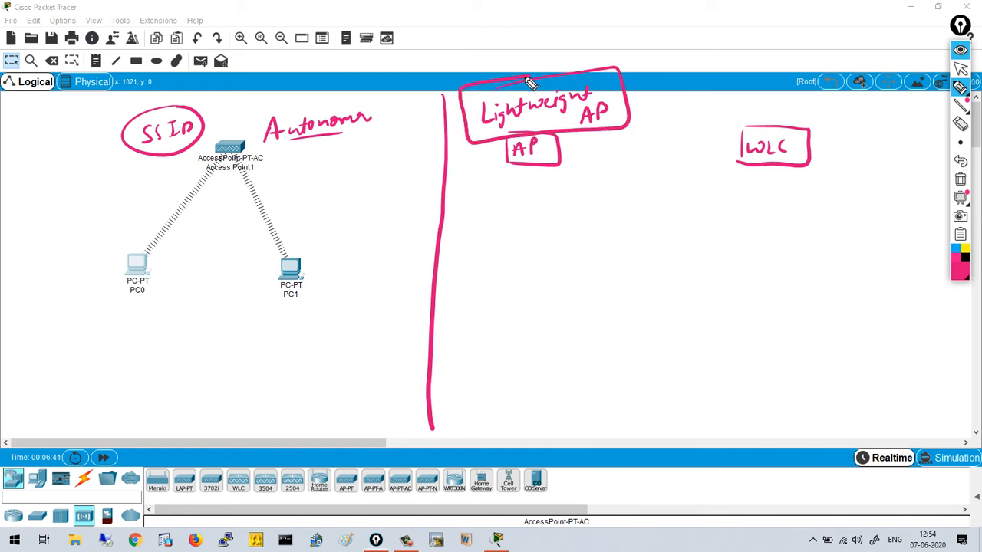
mouse_move(752, 69)
mouse_down()
mouse_move(767, 77)
mouse_move(764, 115)
mouse_move(775, 105)
mouse_up()
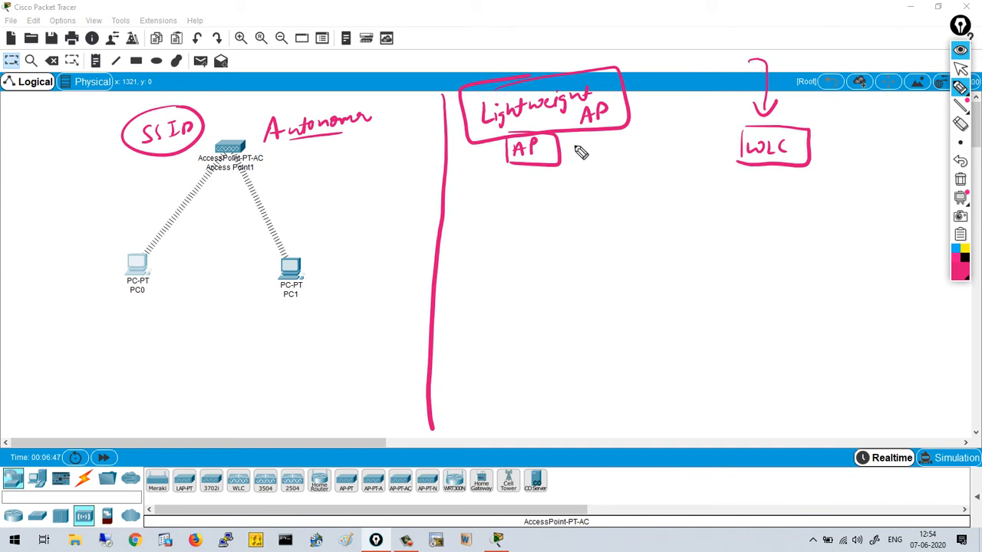
drag(574, 146, 570, 169)
mouse_move(583, 146)
mouse_down()
mouse_move(586, 168)
mouse_move(643, 141)
mouse_move(721, 165)
mouse_move(726, 157)
mouse_up()
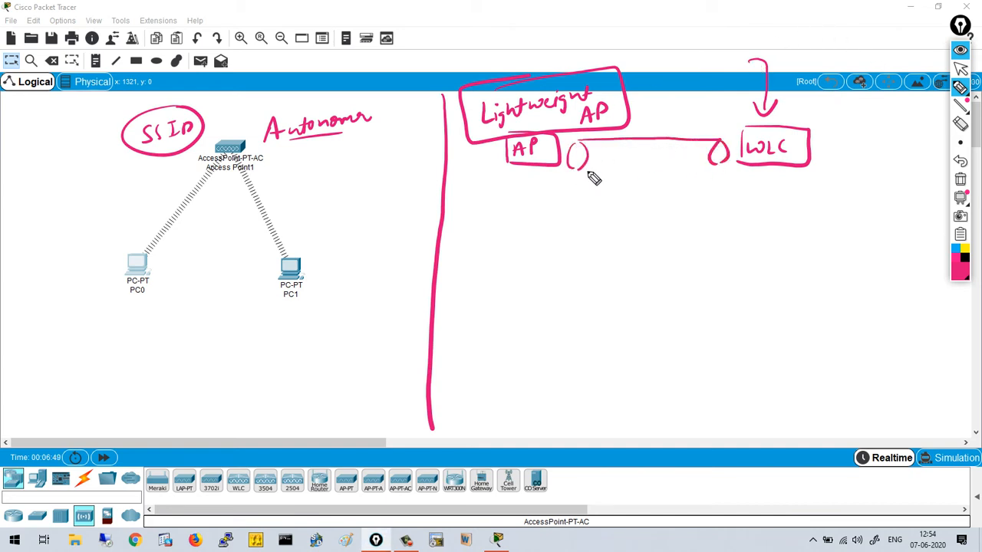
drag(577, 167, 725, 167)
mouse_move(595, 186)
mouse_down()
mouse_move(587, 199)
mouse_move(607, 192)
mouse_move(617, 201)
mouse_up()
drag(617, 186, 657, 199)
mouse_move(576, 209)
mouse_down()
mouse_move(609, 207)
mouse_move(687, 171)
mouse_move(573, 208)
mouse_up()
drag(625, 140, 633, 164)
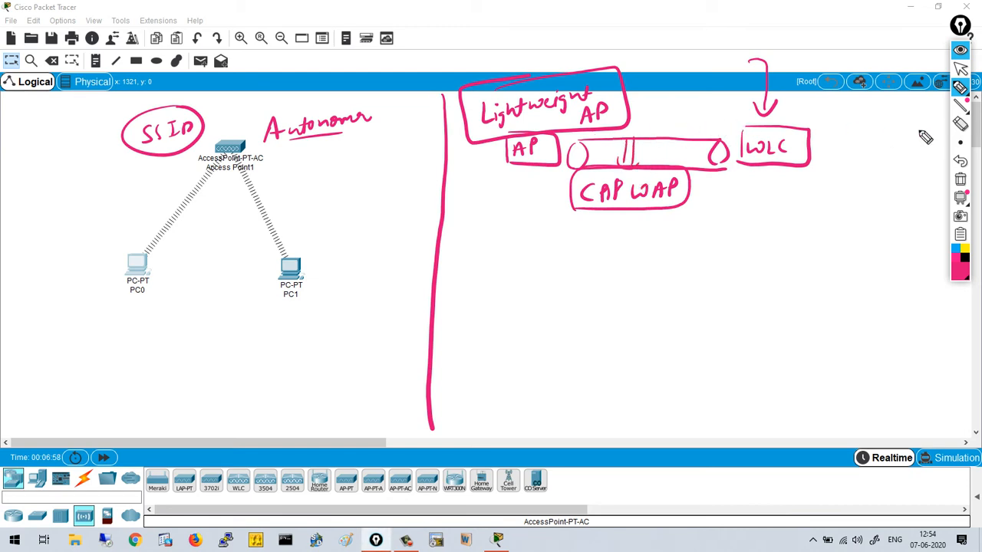
click(960, 179)
click(961, 67)
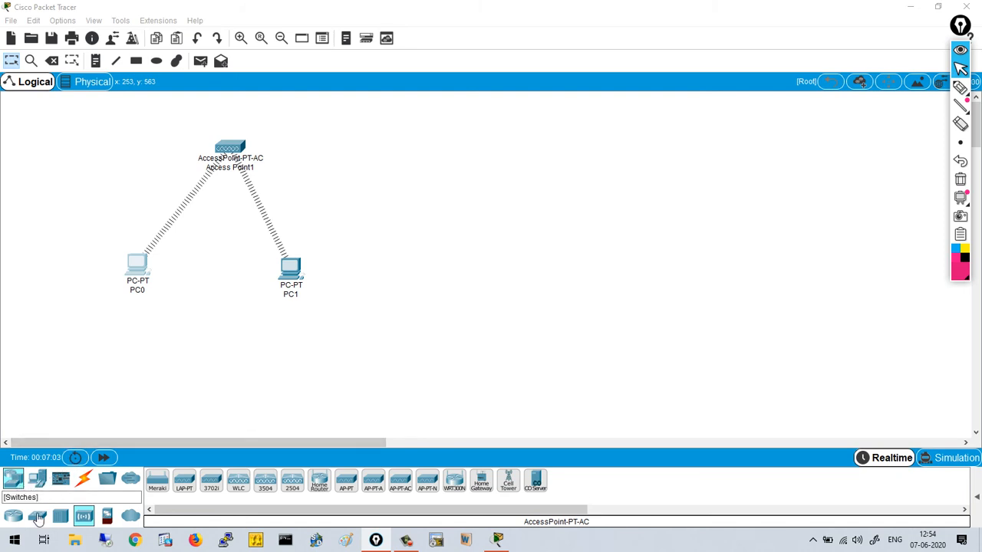
- Place a 2960-24TT switch, a WLC-2504 controller, a 3702i lightweight AP and PC2
click(37, 516)
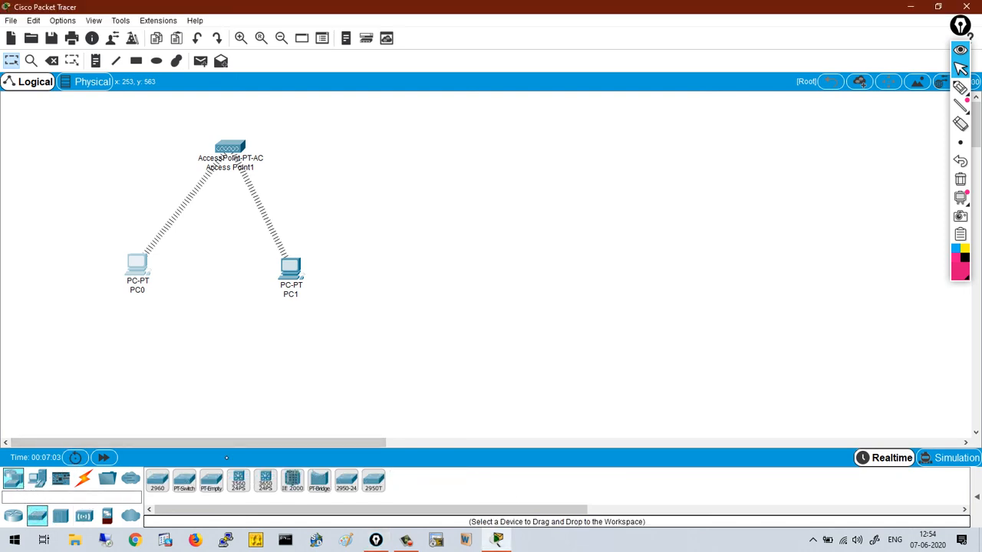
click(158, 482)
click(515, 163)
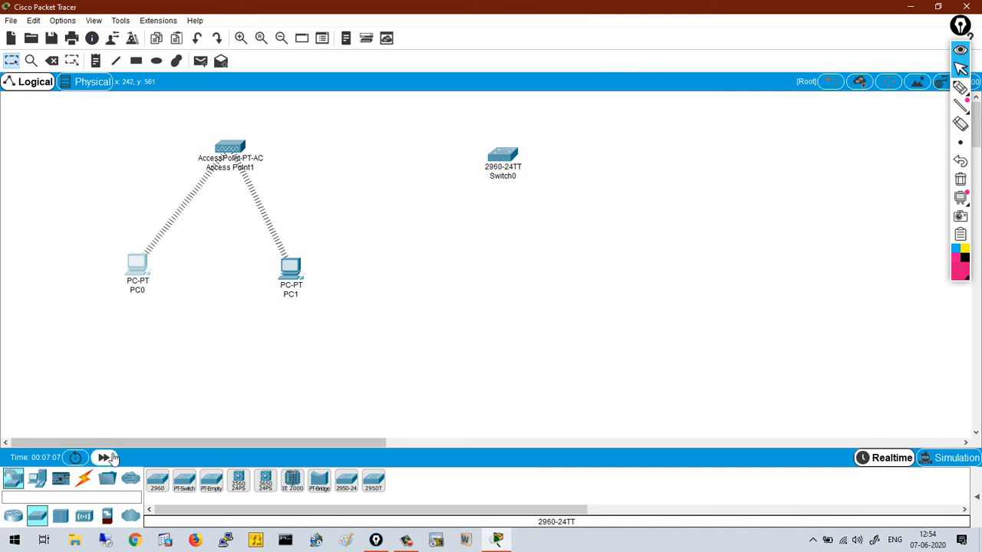
click(61, 515)
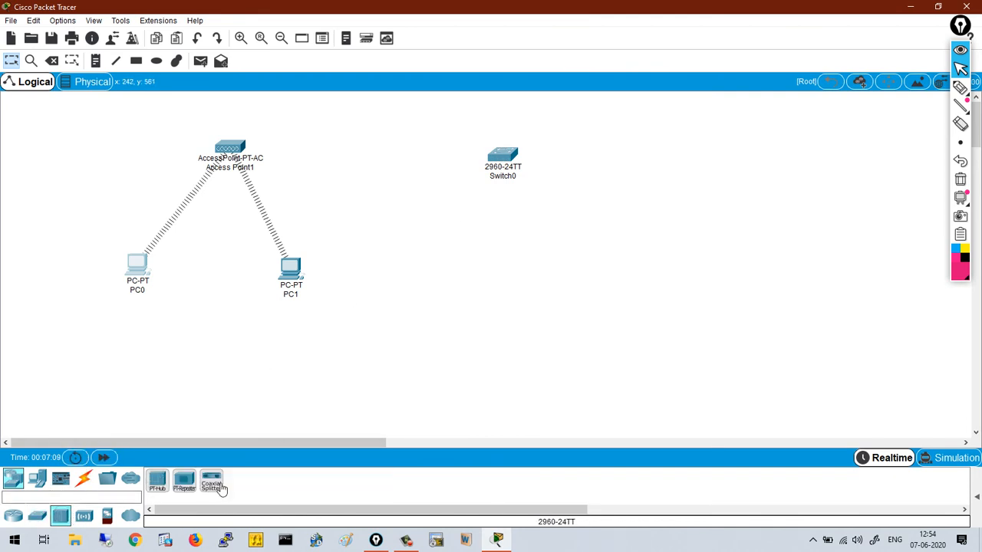
click(84, 515)
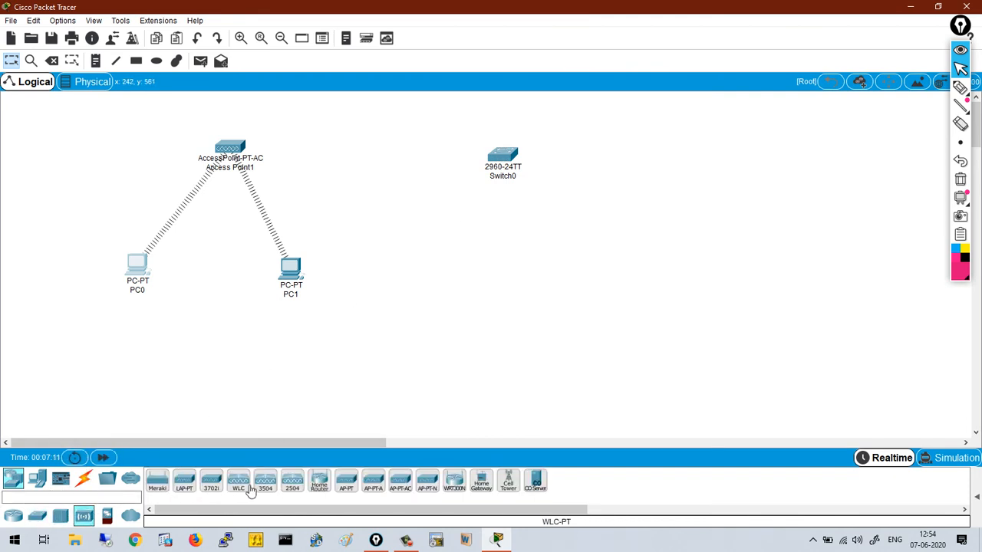
click(292, 483)
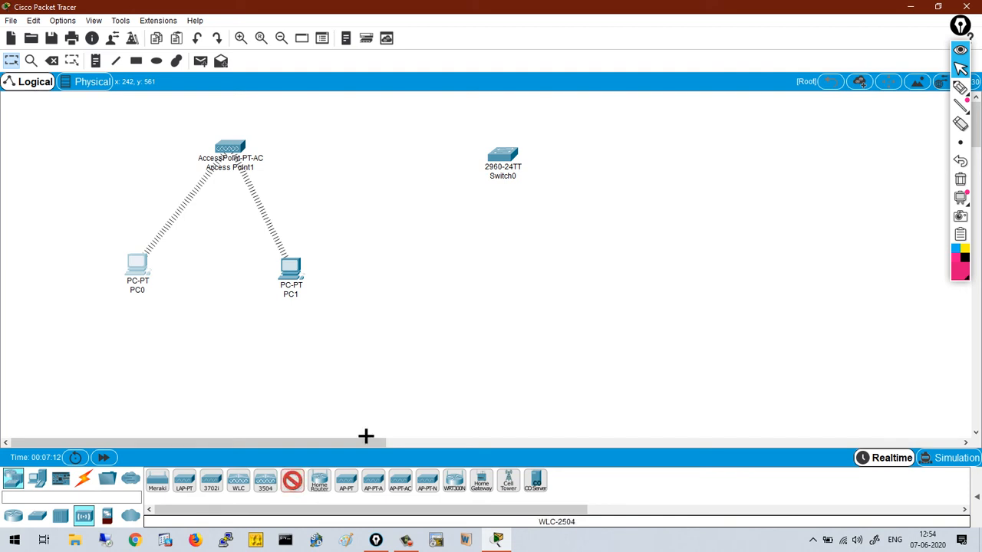
click(621, 165)
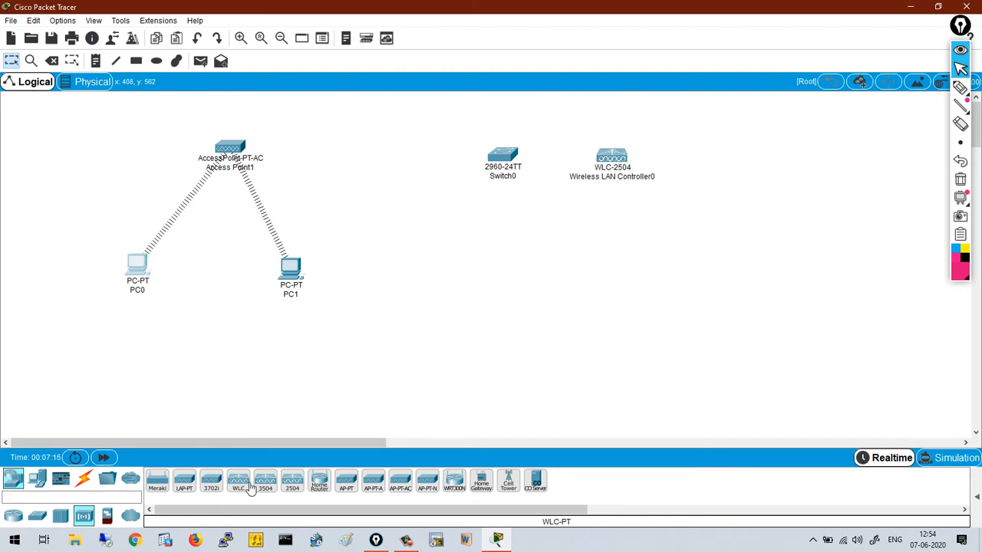
click(202, 485)
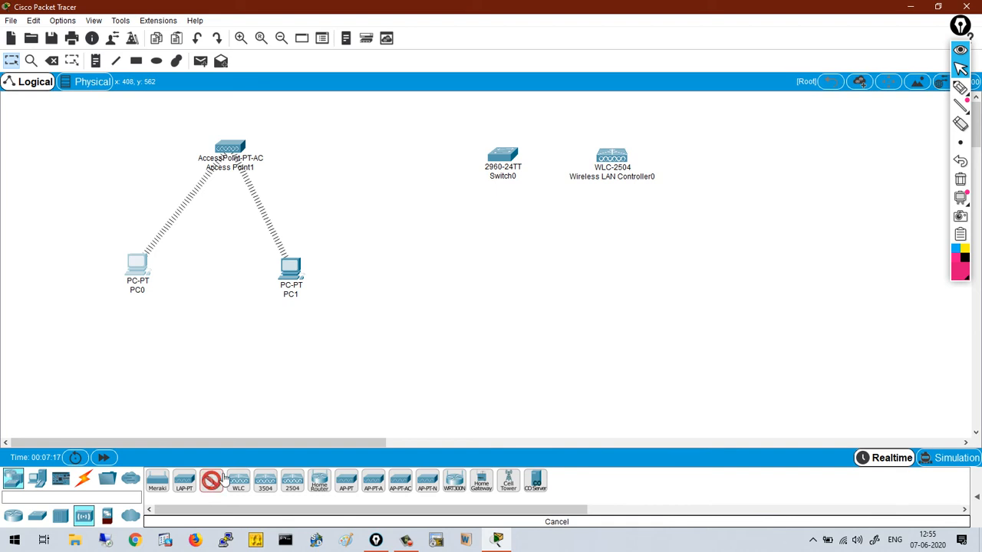
click(388, 169)
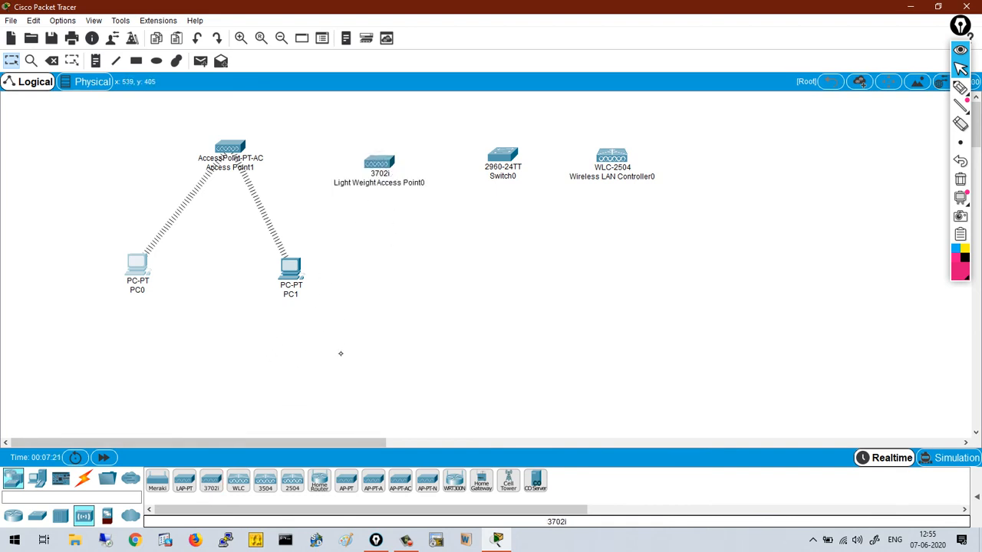
click(36, 479)
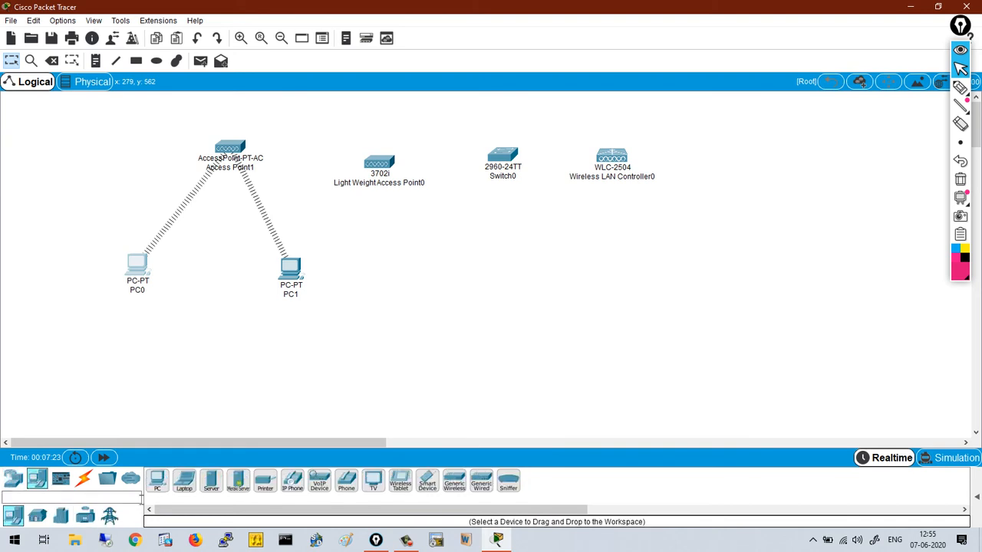
click(158, 480)
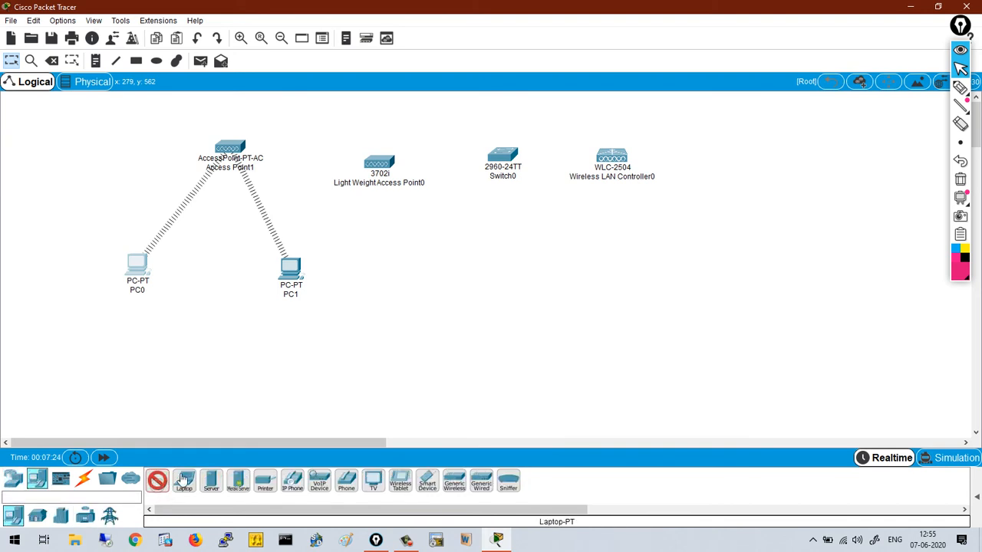
click(509, 265)
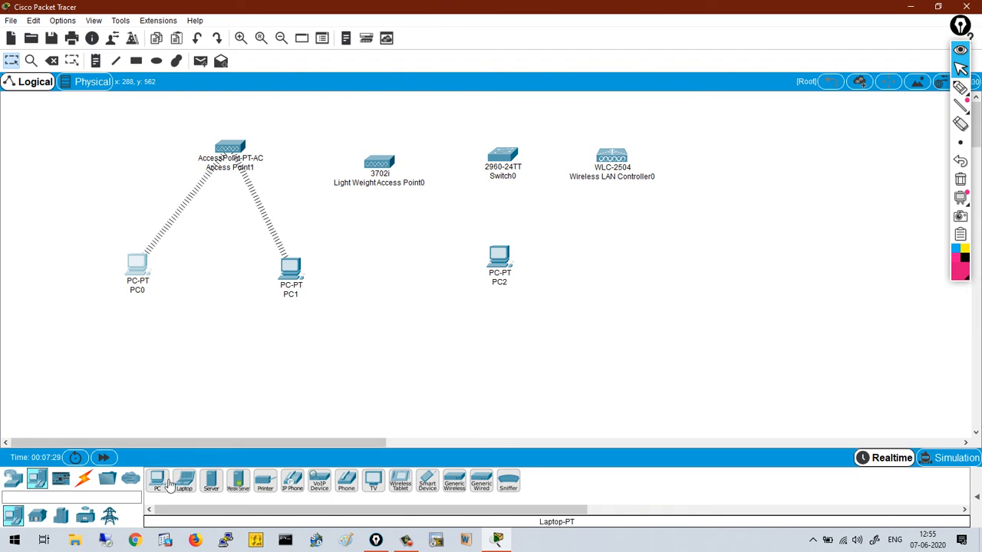
- Auto-cable PC2, the WLC and the 3702i AP to Switch0, then open the WLC
click(84, 479)
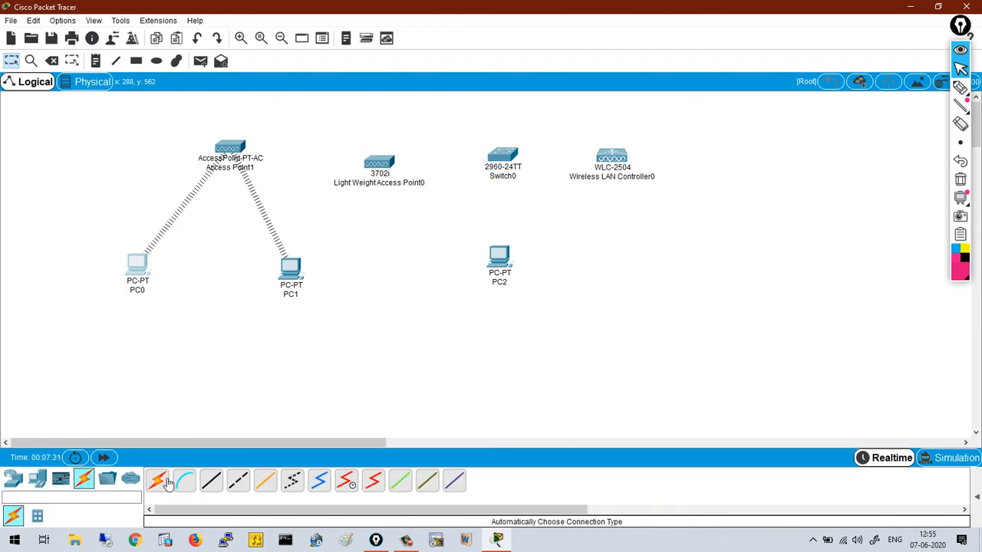
click(157, 480)
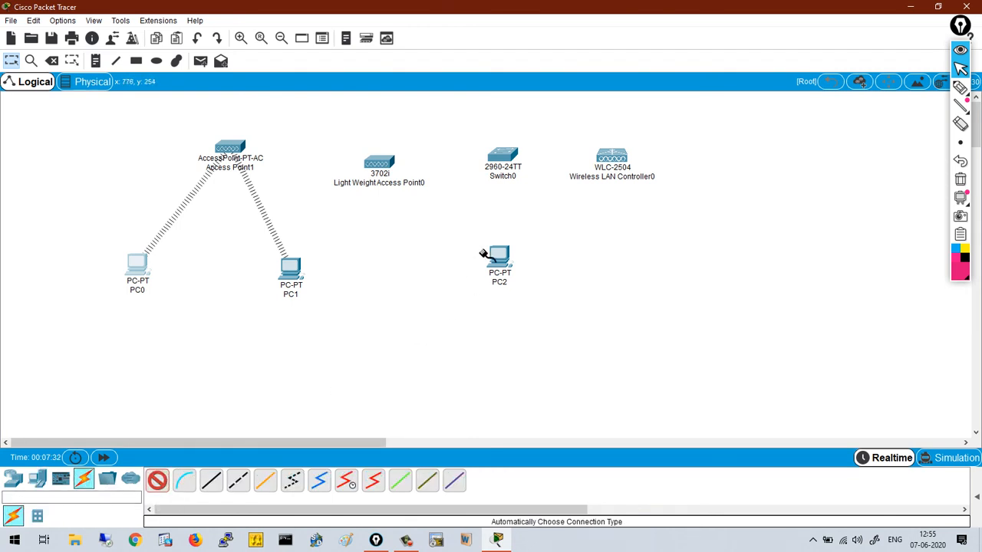
click(503, 157)
click(511, 156)
click(603, 157)
click(500, 165)
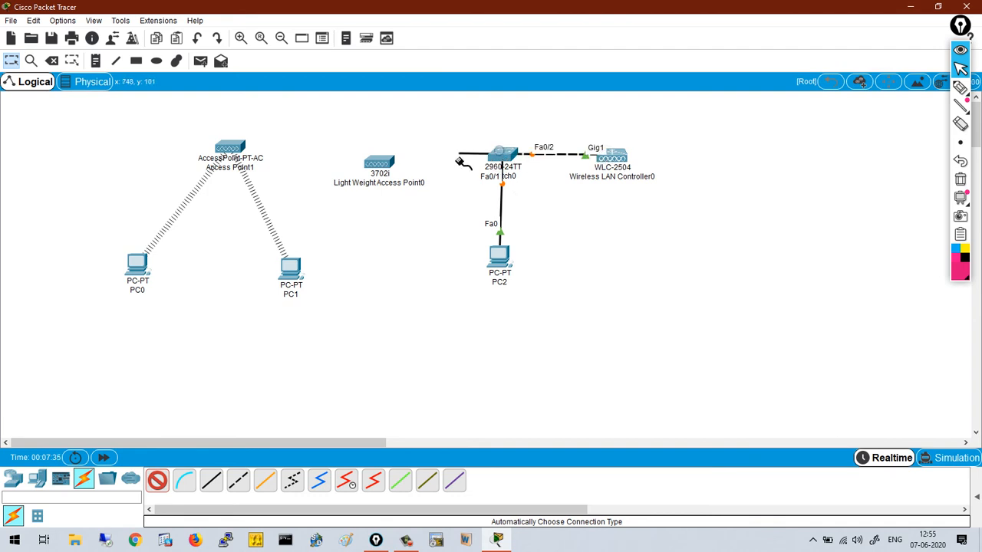
click(385, 163)
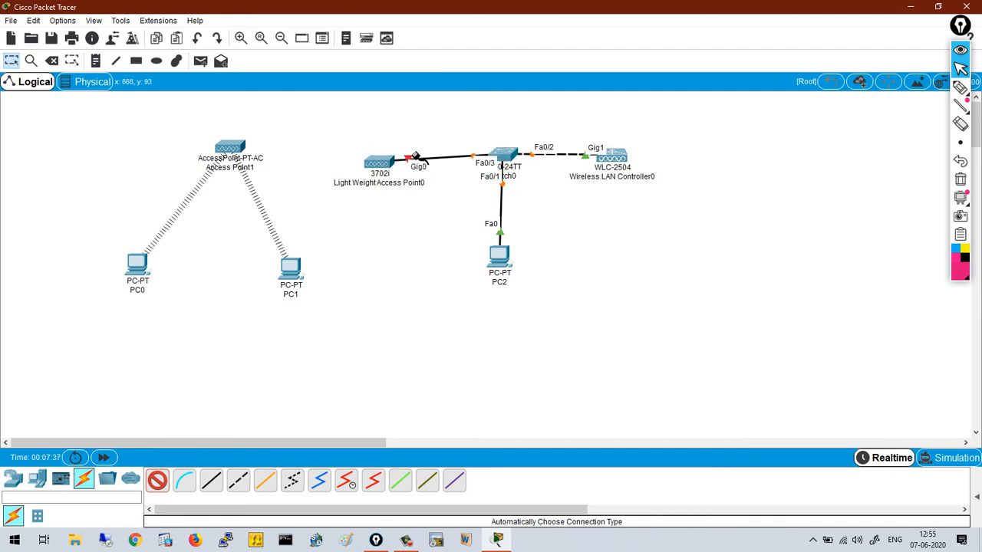
key(Escape)
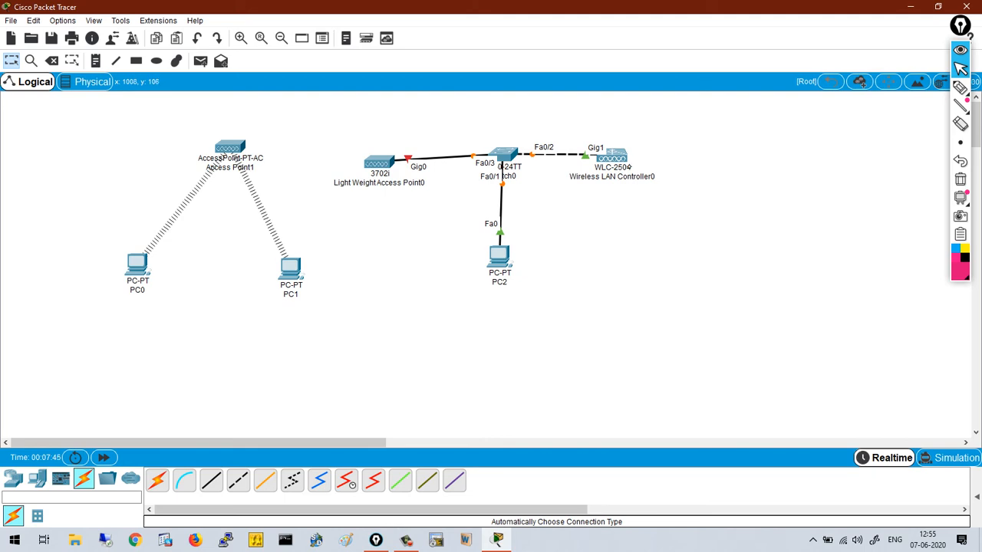
click(618, 157)
drag(554, 81, 770, 63)
- Set the WLC management interface mask to 255.255.255.0 alongside IP 192.168.1.1
click(612, 84)
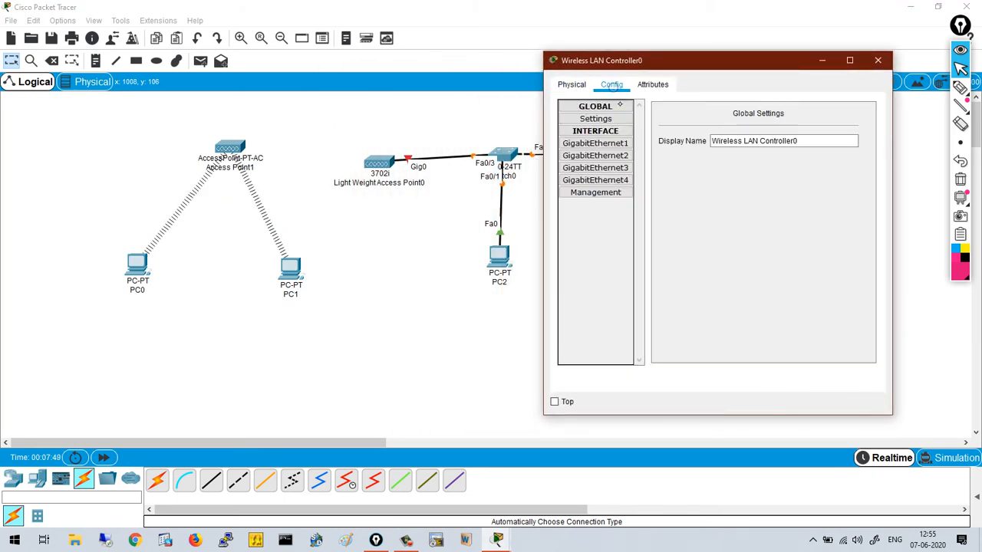
click(606, 144)
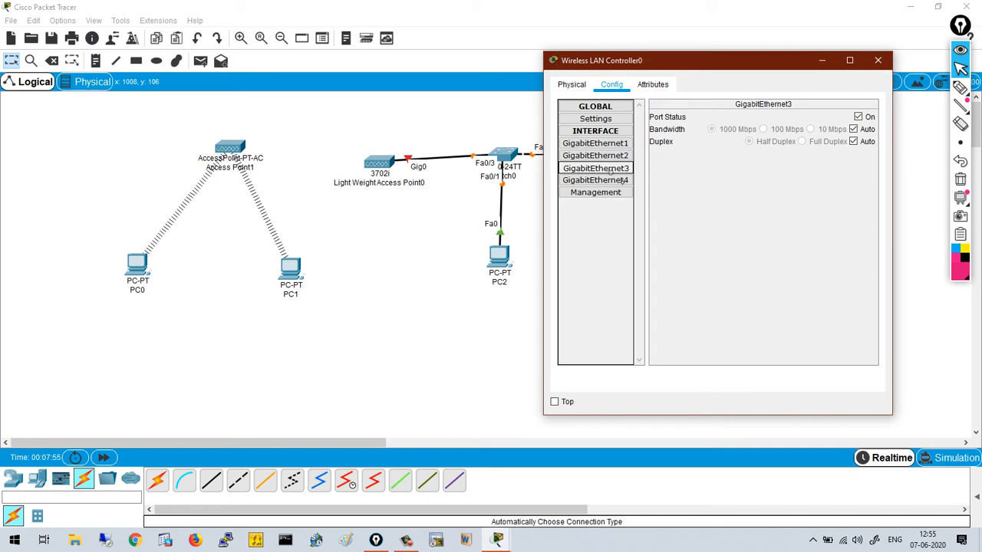
click(613, 181)
click(605, 192)
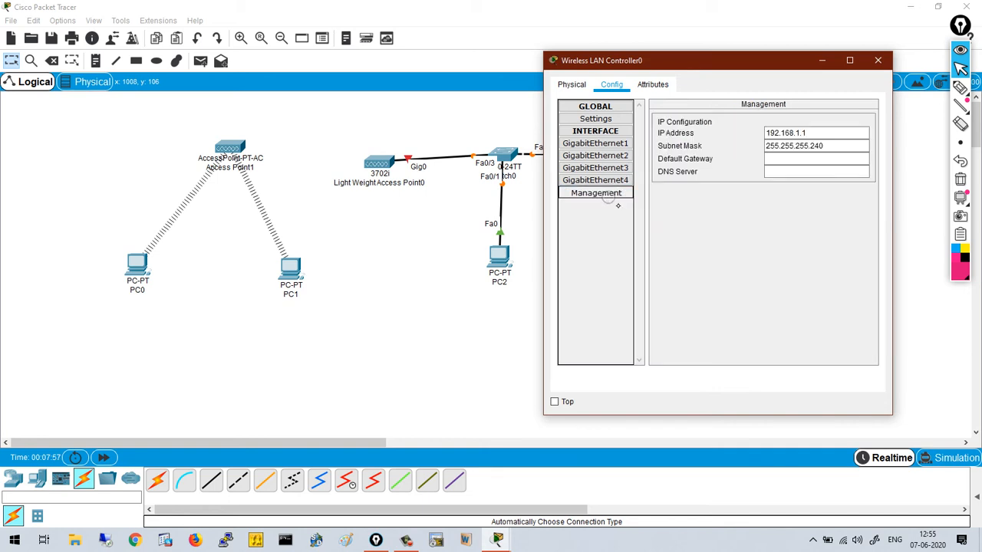
drag(681, 64, 742, 69)
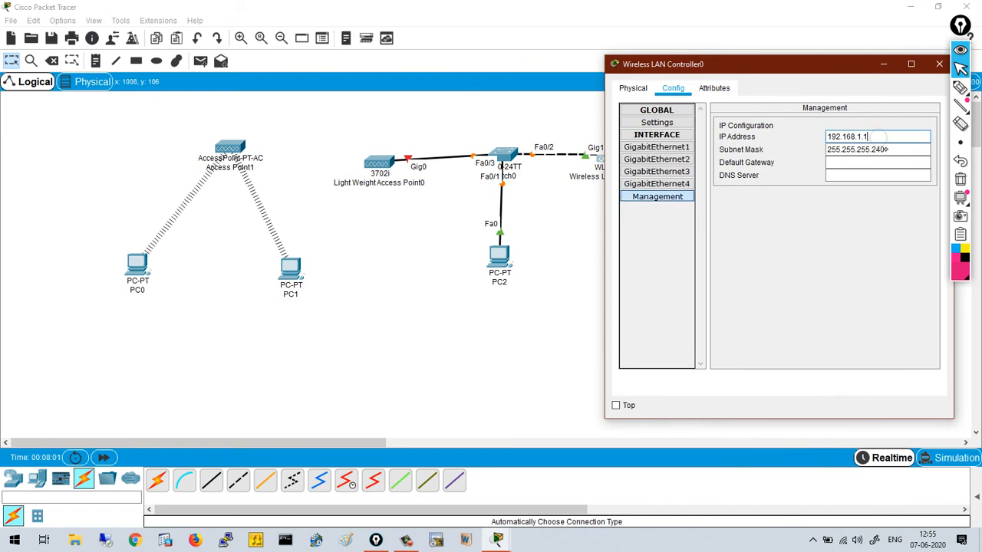
click(887, 149)
click(967, 209)
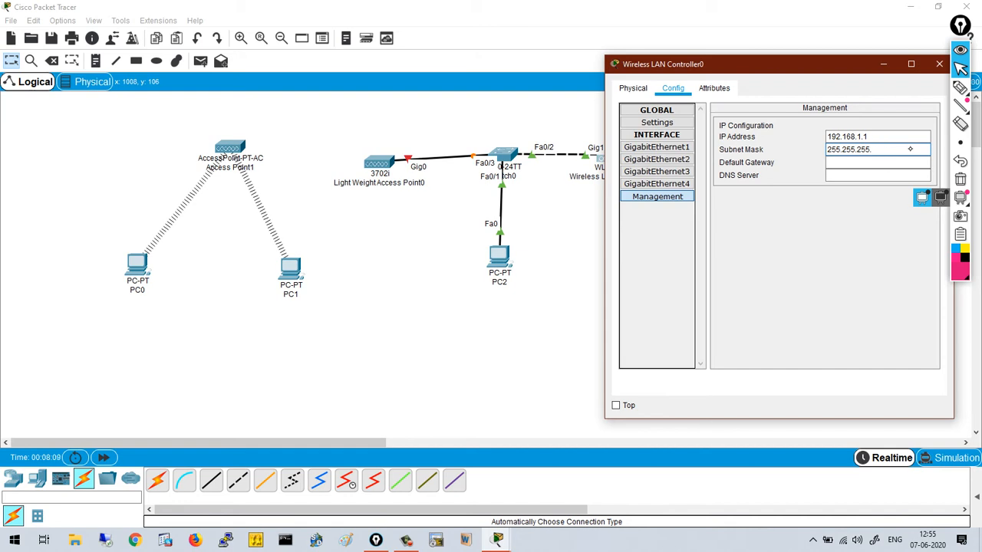
text(255.255.255.0)
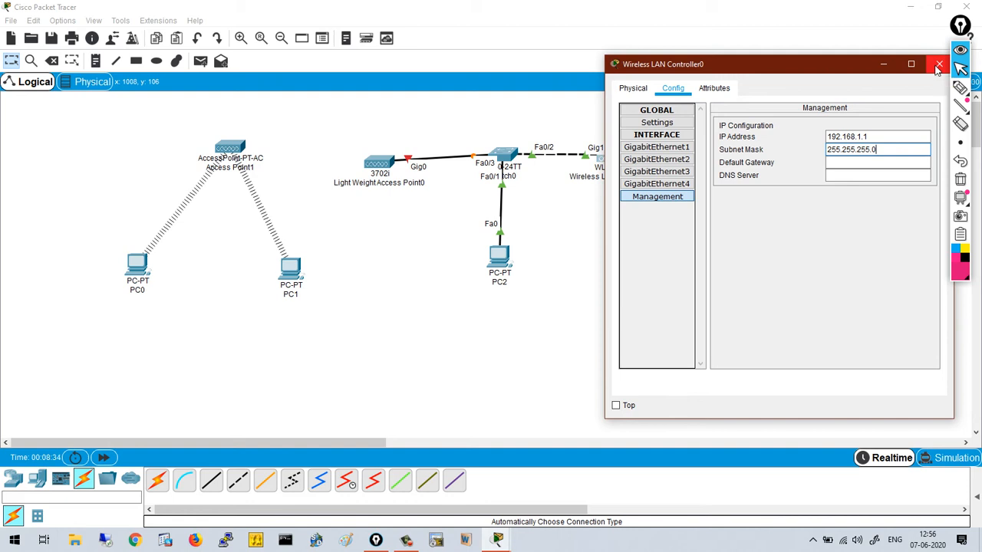
click(937, 67)
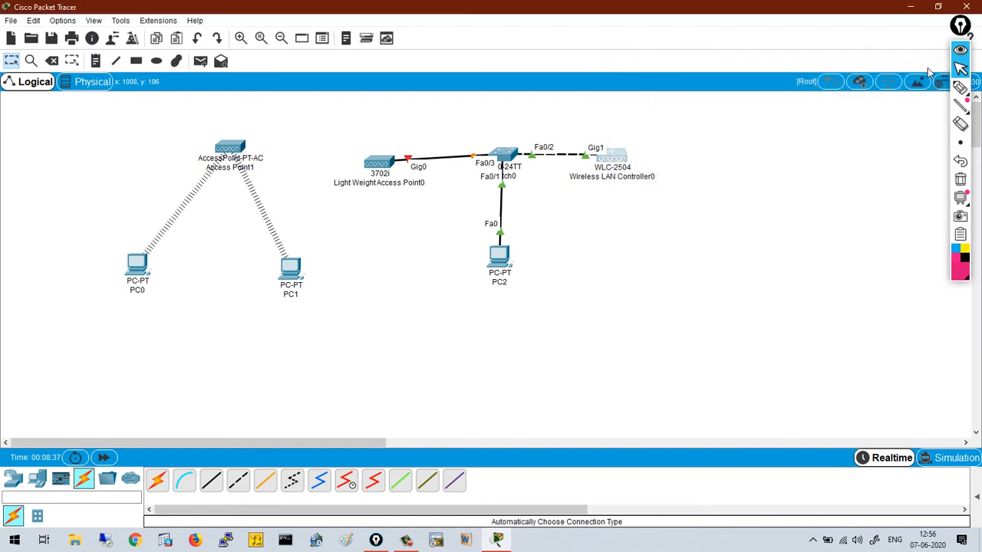
- Give PC2 the address 192.168.1.10 with mask 255.255.255.0
click(496, 263)
click(424, 105)
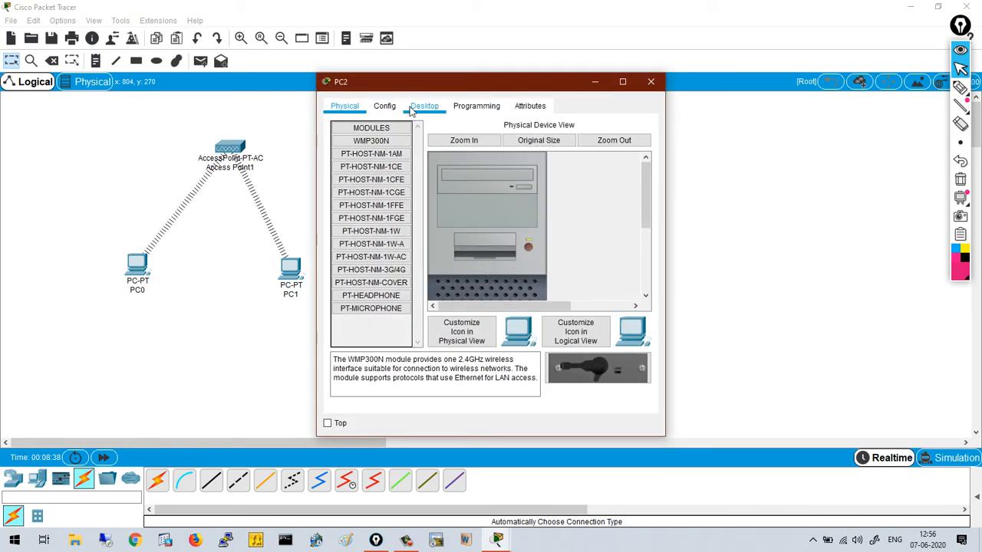
click(375, 182)
click(492, 196)
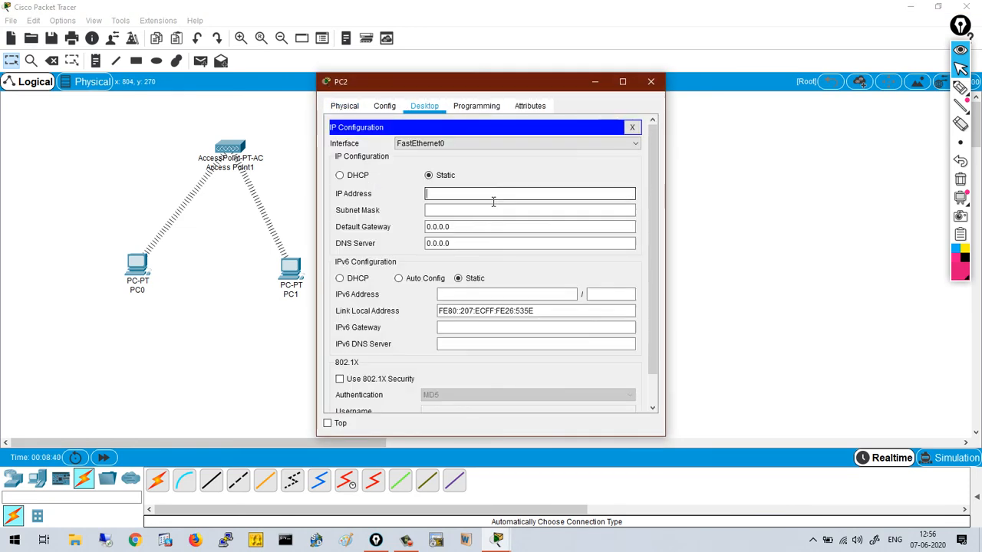
text(192.168.1.)
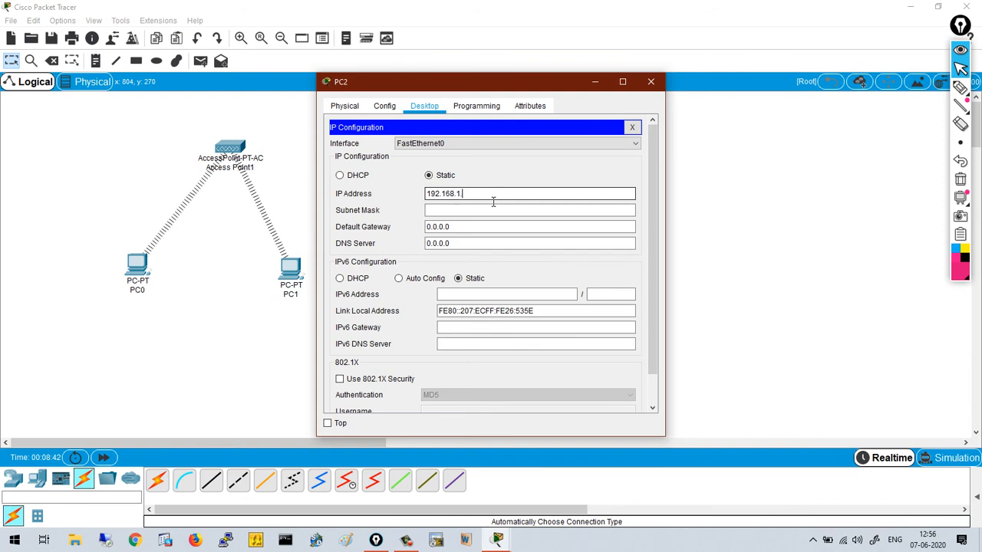
key(Tab)
key(Tab)
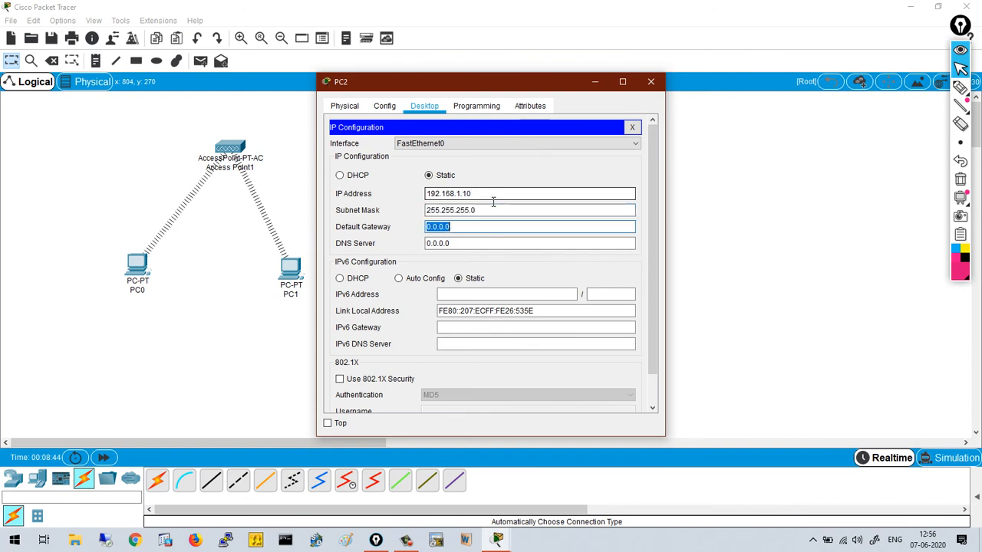
click(632, 127)
- Ping the WLC at 192.168.1.1 from PC2, getting 3 of 4 replies
click(599, 157)
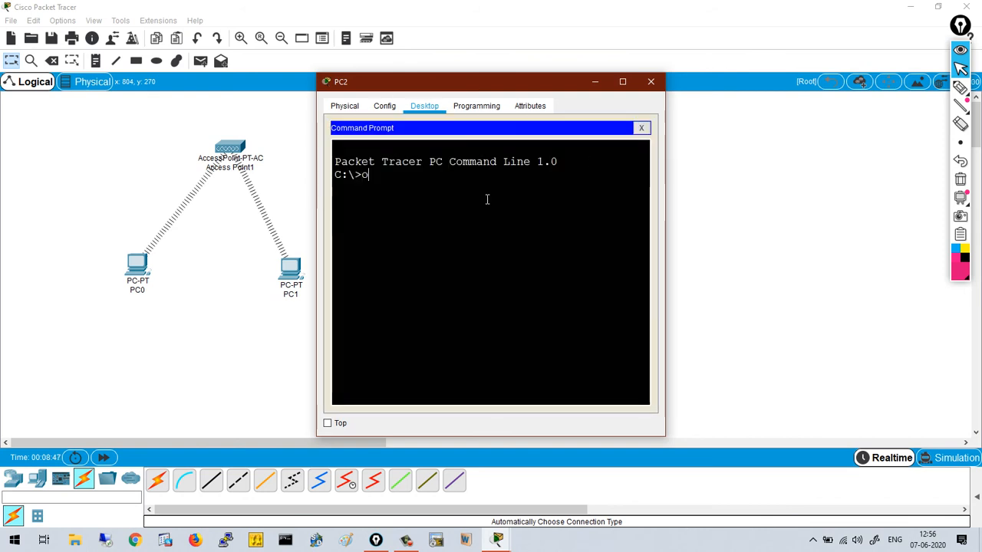
text(ping 192.)
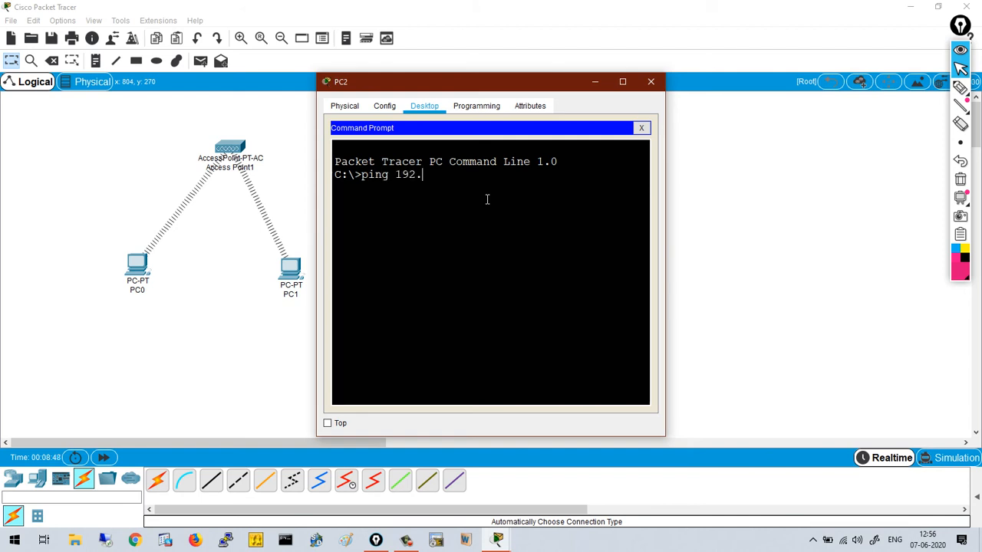
text(168.1.1)
key(Return)
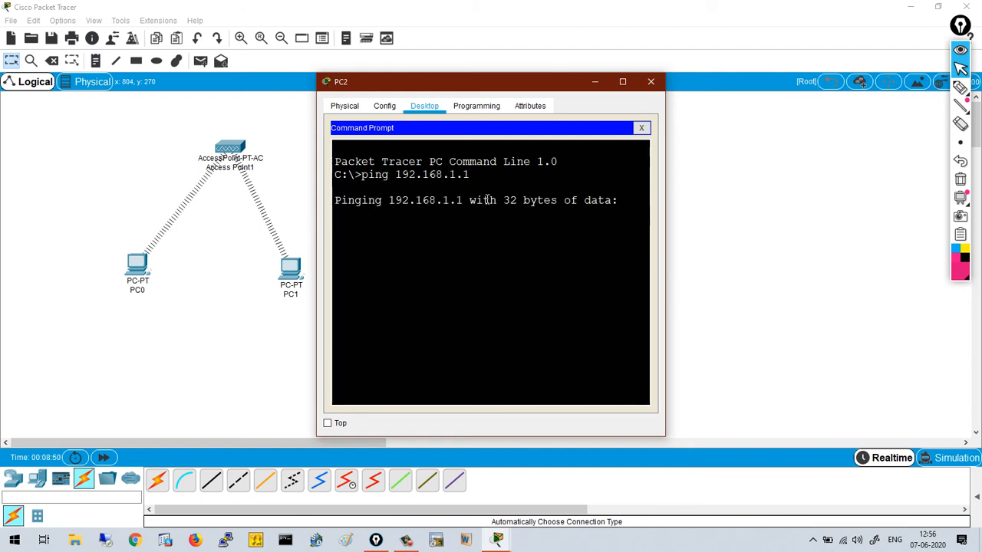
drag(469, 86, 796, 81)
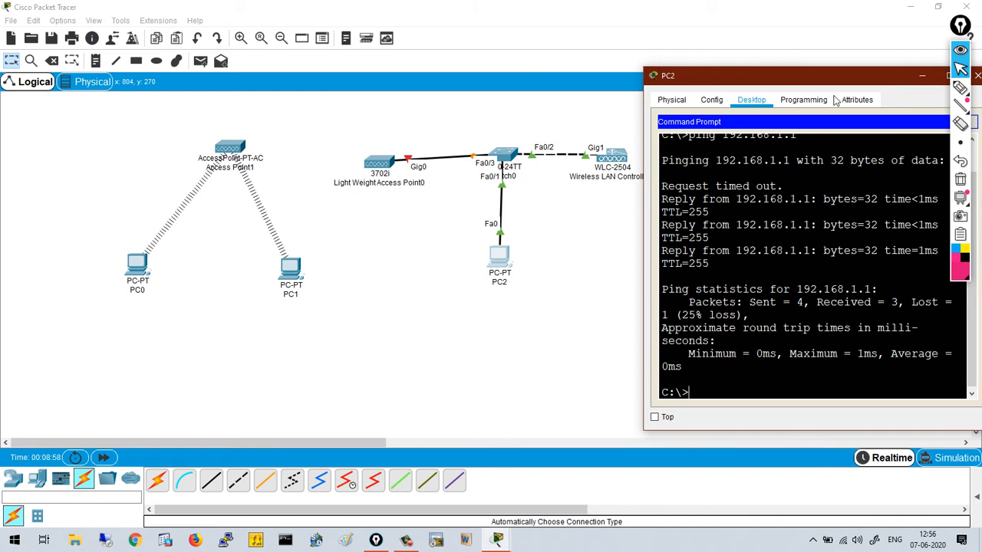
drag(773, 79, 141, 78)
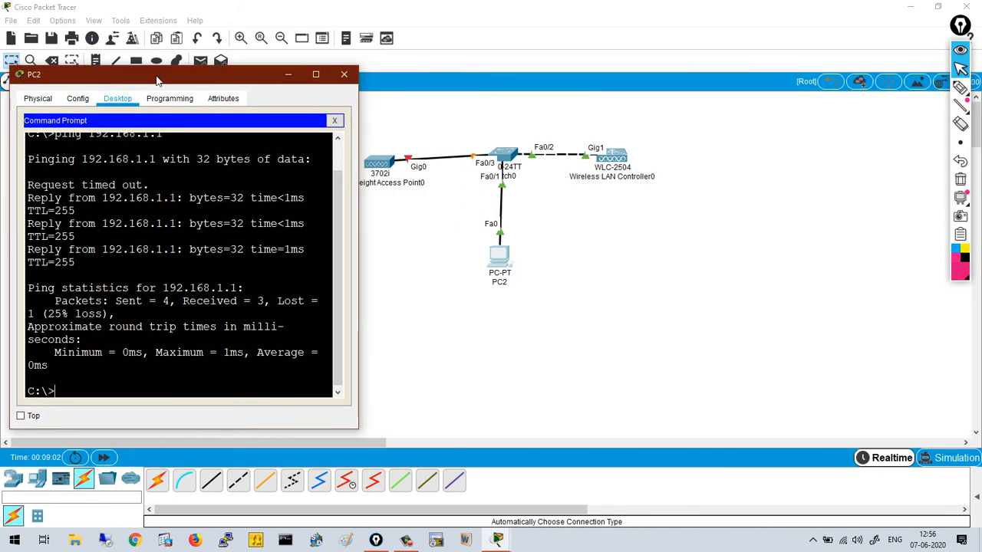
- Load the WLC's web page at 192.168.1.1 in PC2's web browser
click(337, 122)
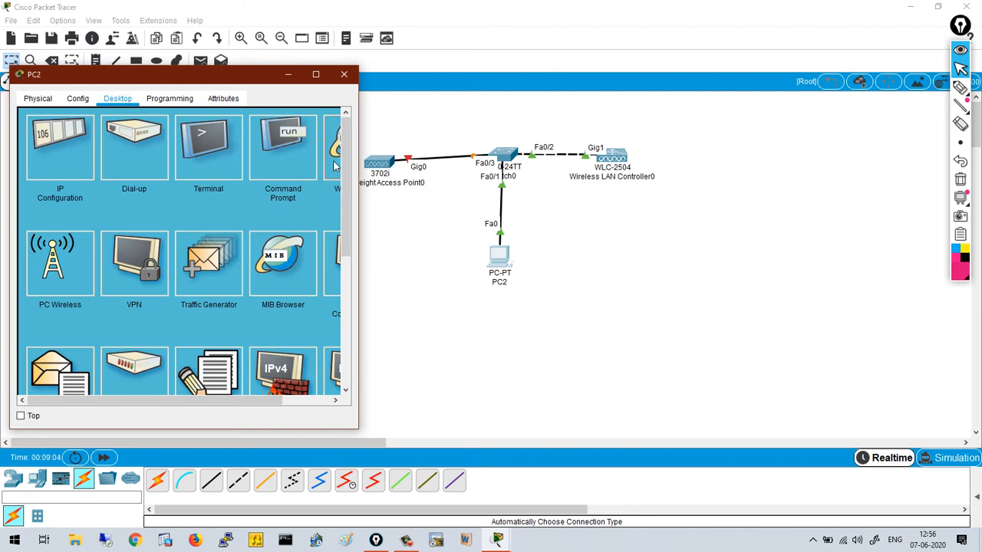
click(334, 170)
click(207, 138)
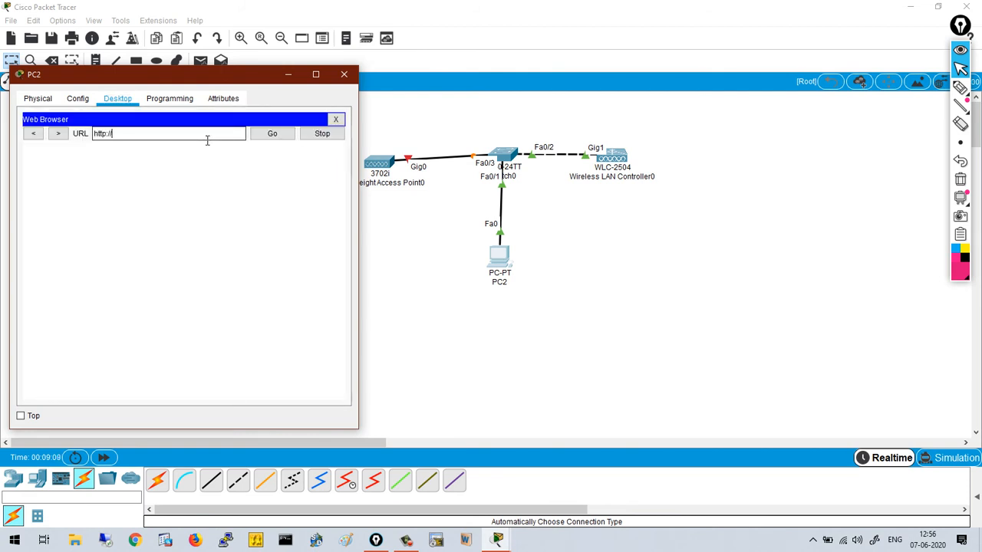
text(192.168.1.1)
key(Return)
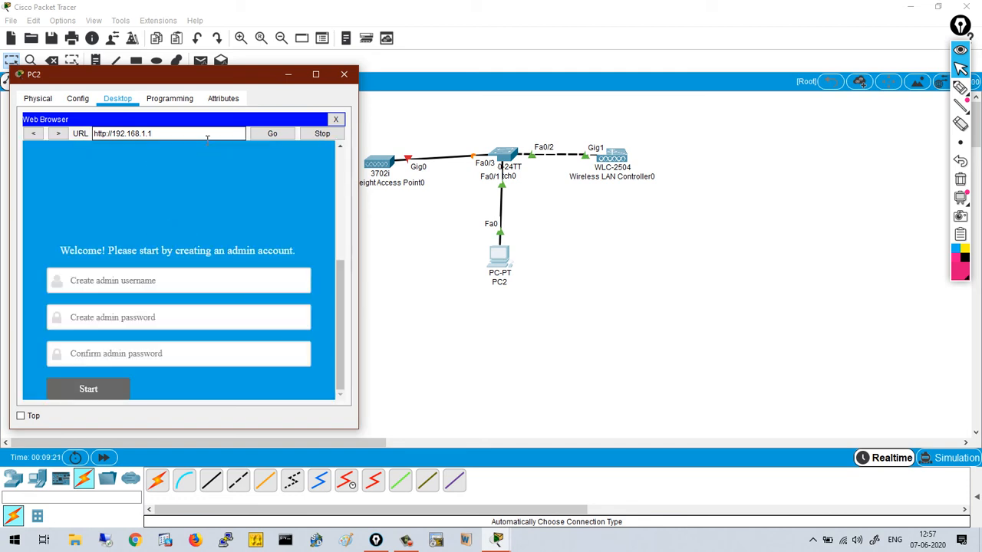
- Enter admin as the username and type the admin password and its confirmation
click(154, 284)
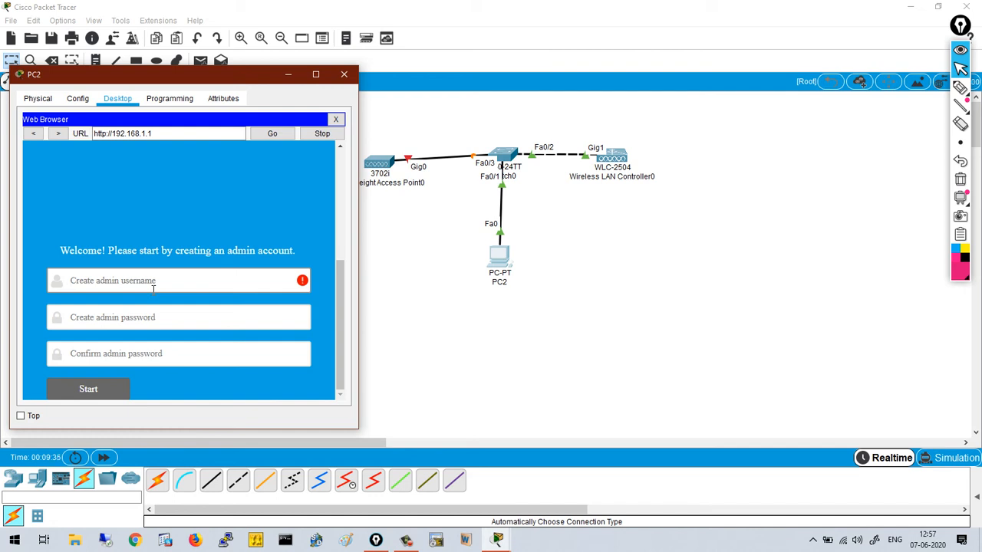
text(admin)
key(Tab)
text(•)
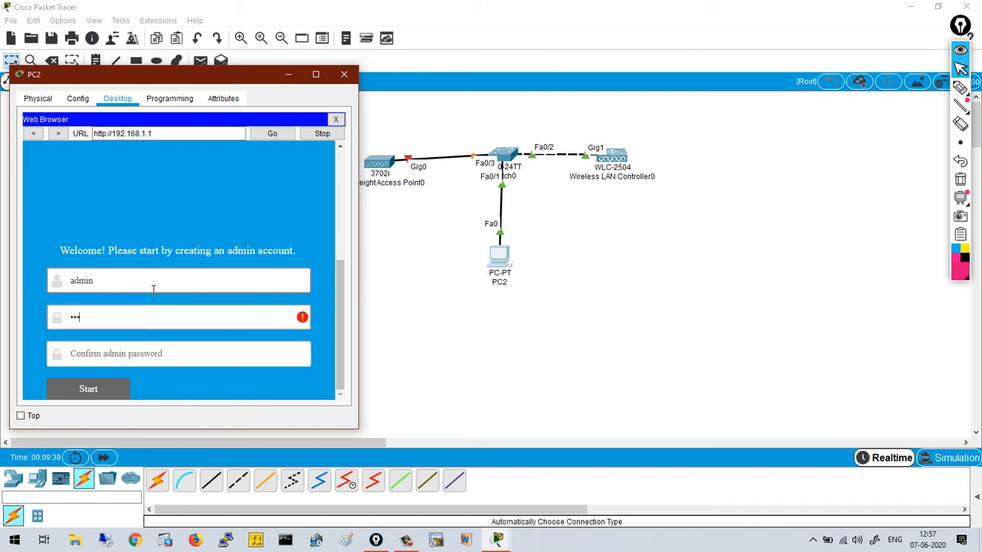
text(••••••••)
key(Tab)
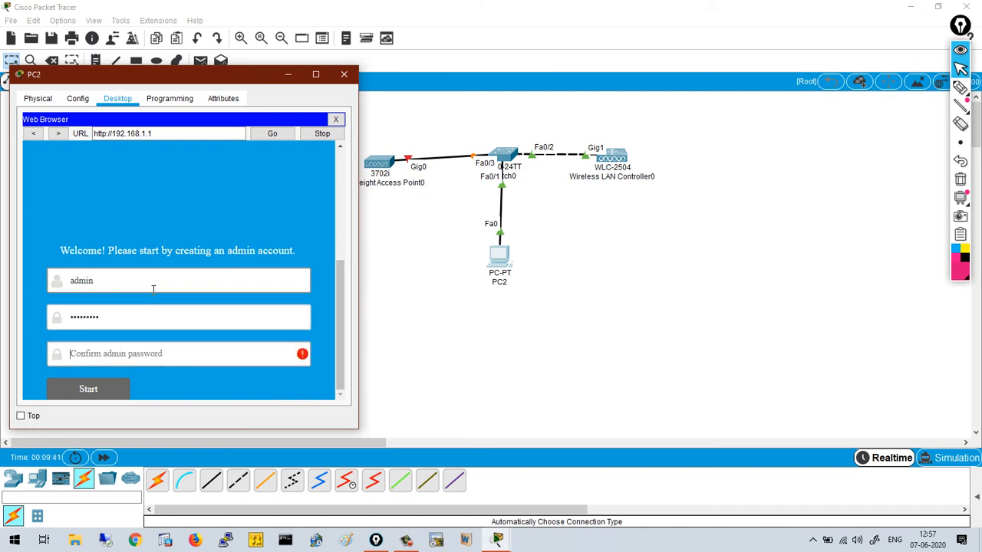
text(•••••••••)
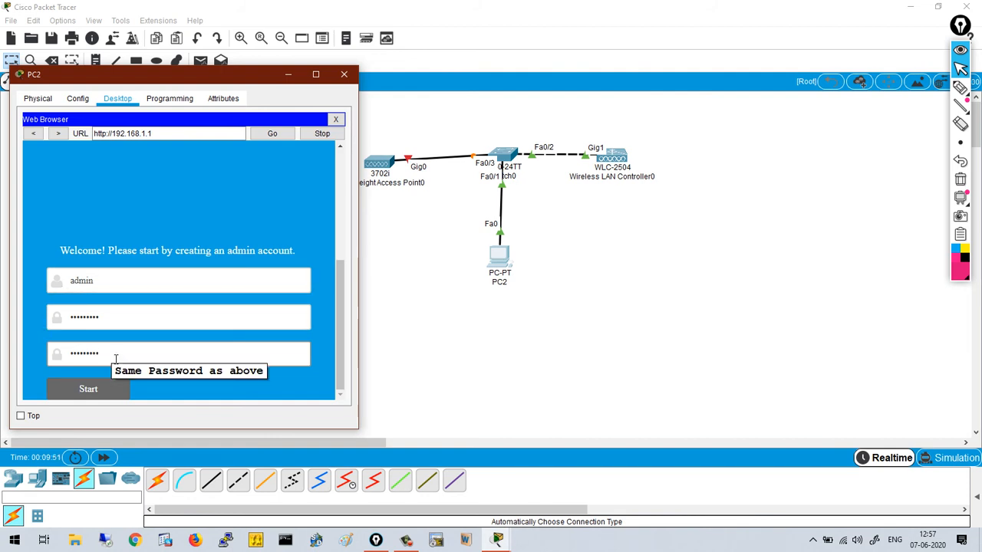
- Create the admin account and name the controller WLC_CCNA
click(107, 390)
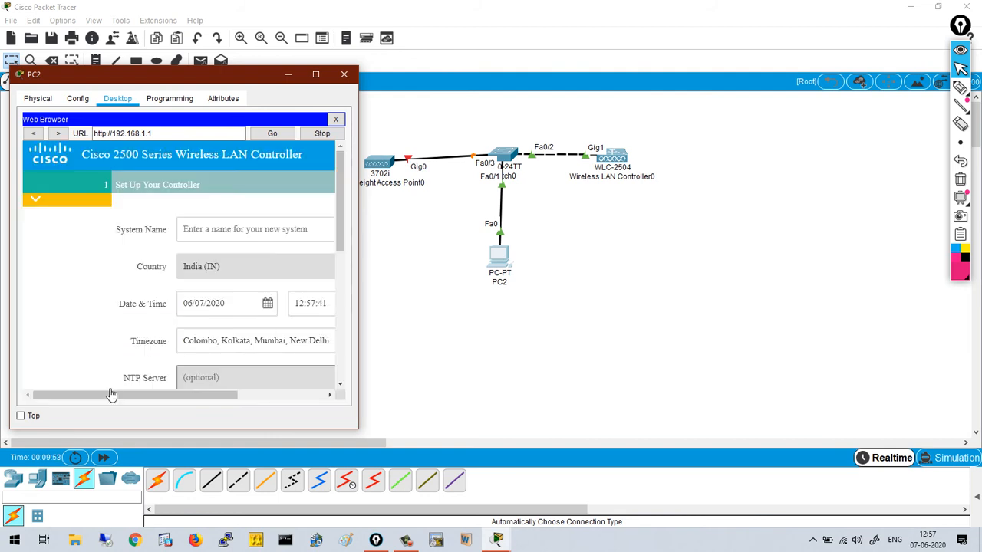
drag(358, 182, 483, 182)
click(316, 243)
text(WLC)
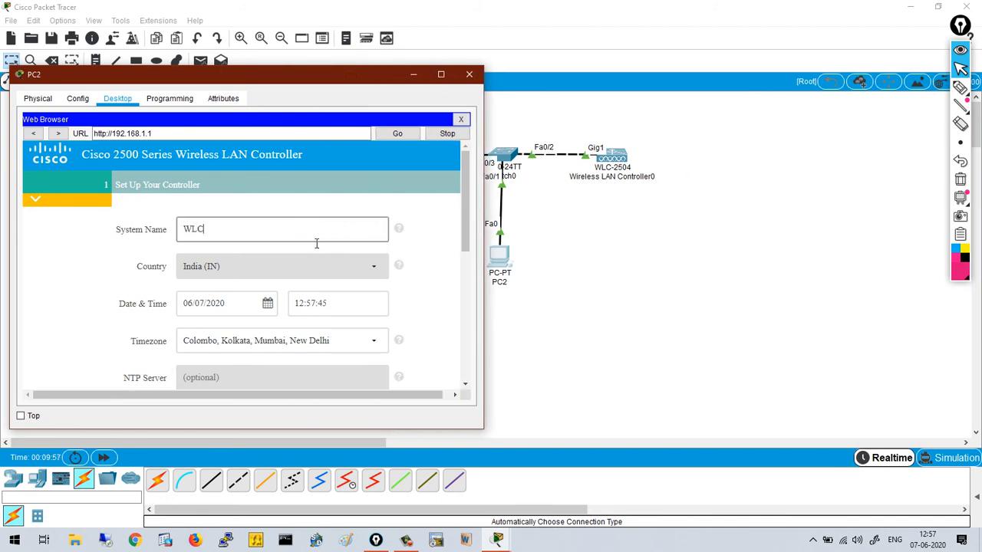
text(_CCNA)
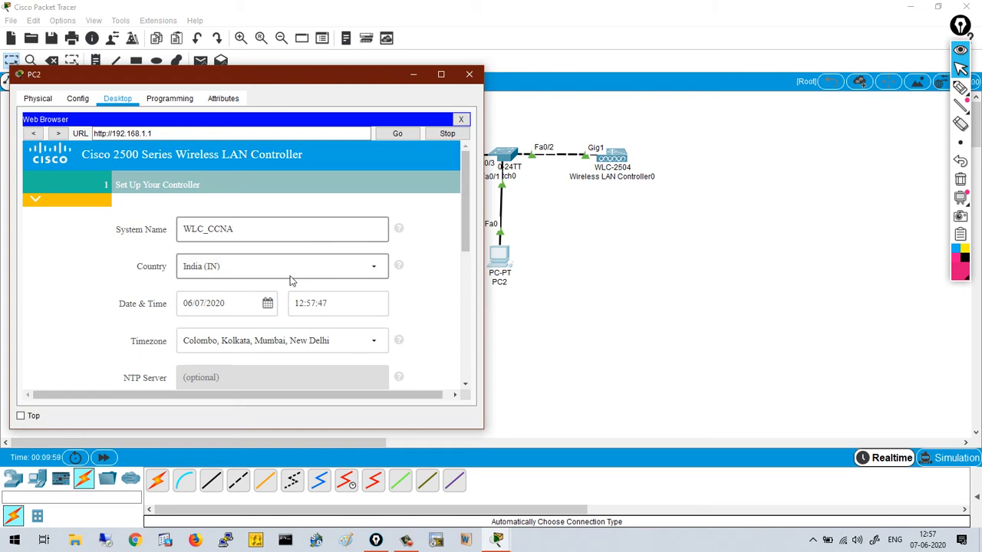
- Enter management IP 192.168.1.1, mask 255.255.255.0 and gateway 192.168.1.100
scroll(318, 303, down, 1)
scroll(307, 304, down, 5)
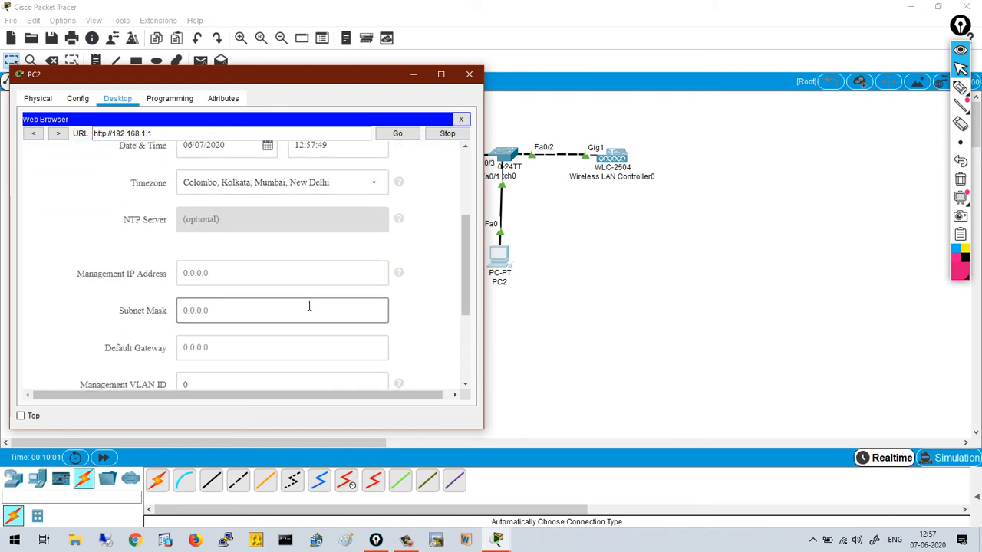
click(212, 212)
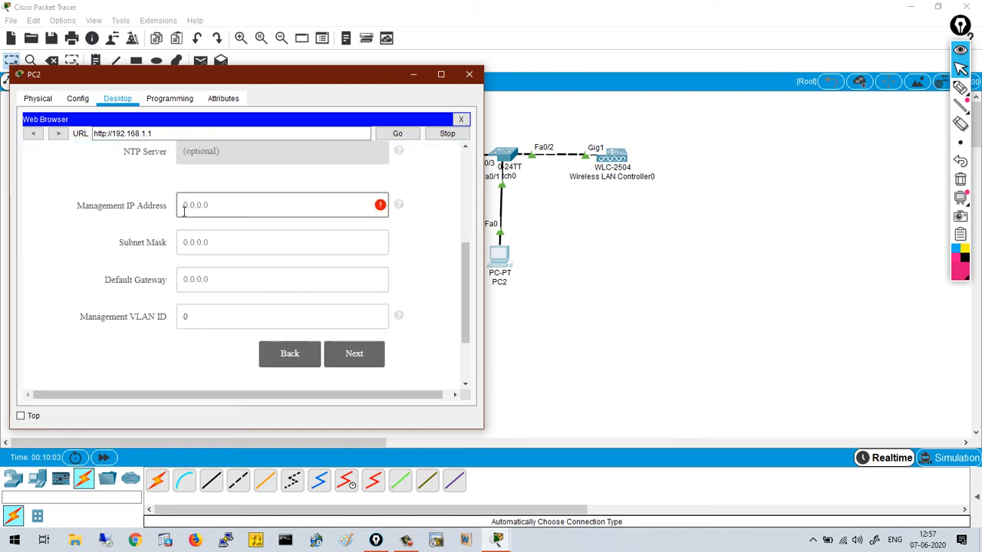
text(192.168.1)
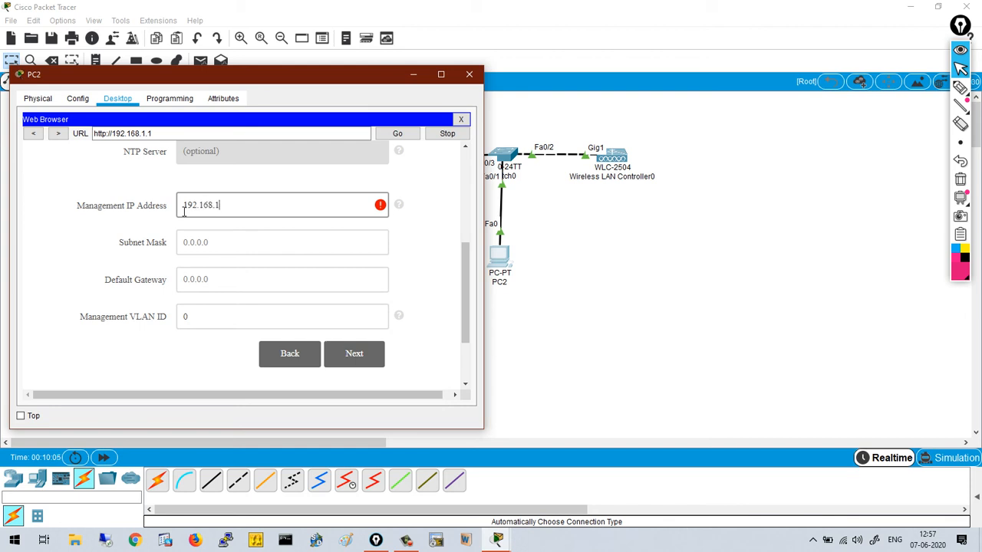
text(.1)
key(Tab)
text(255)
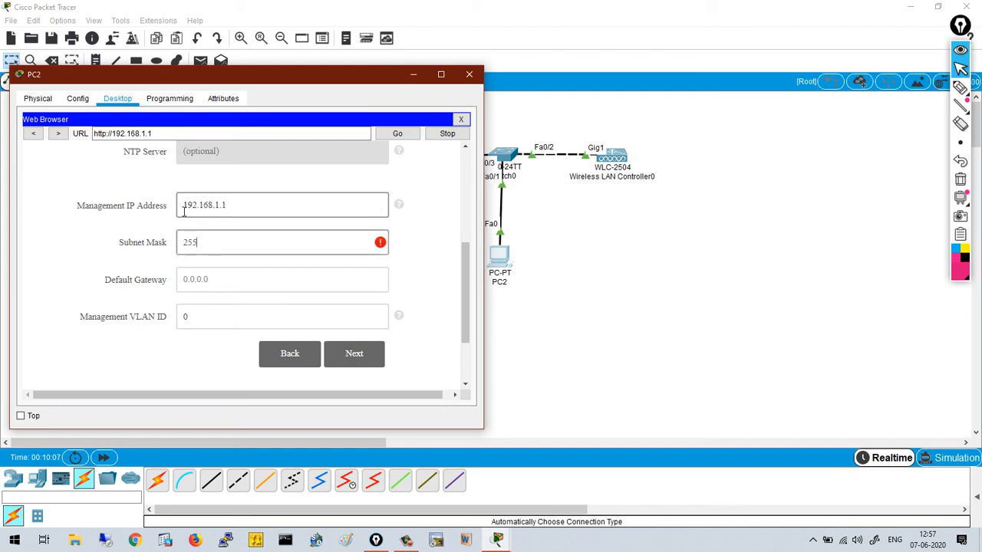
text(.255.5555.0)
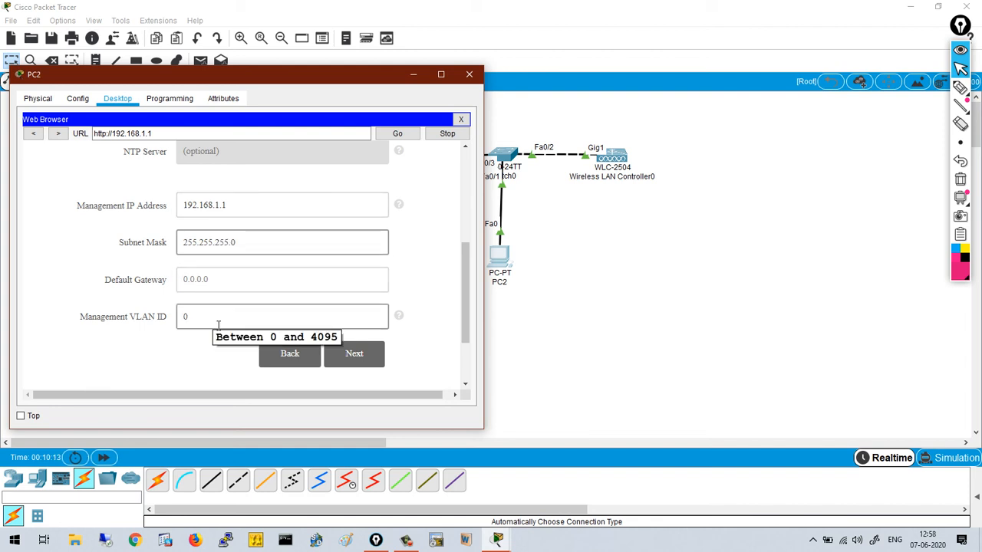
click(365, 369)
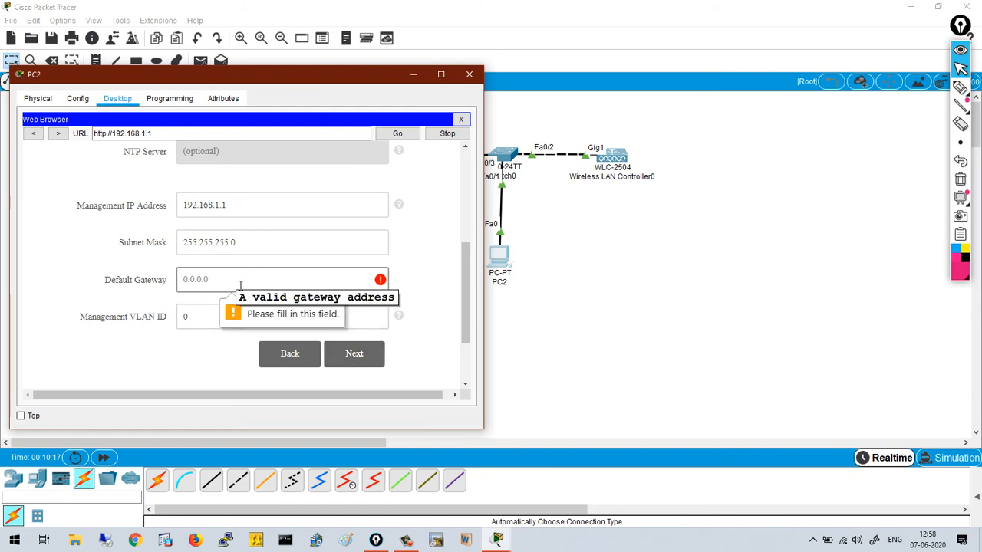
text(192.168.1.100)
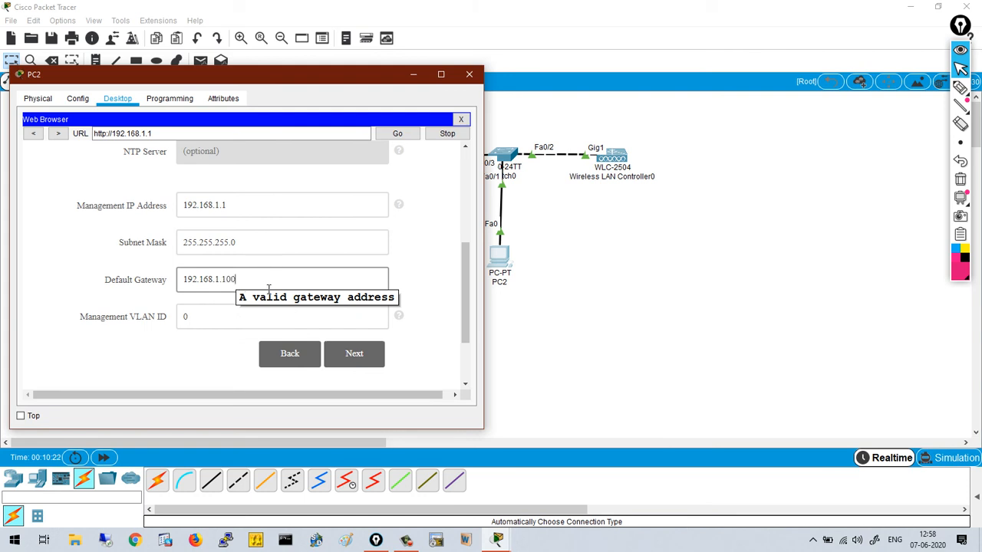
- Name the employee WLAN CCNA_Test and enter its WPA2 Personal passphrase twice
click(345, 361)
scroll(315, 330, up, 3)
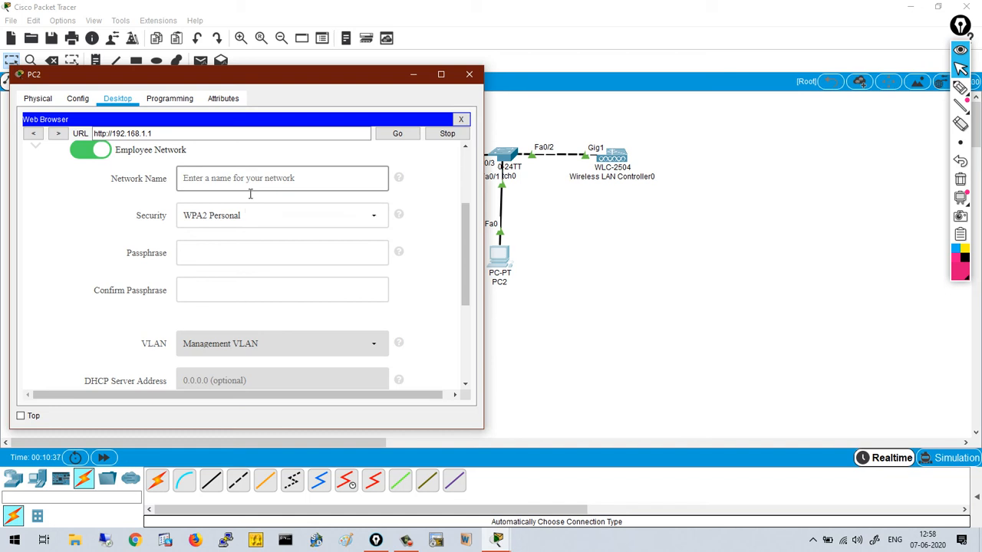
click(258, 189)
text(CCNA_Test)
click(235, 263)
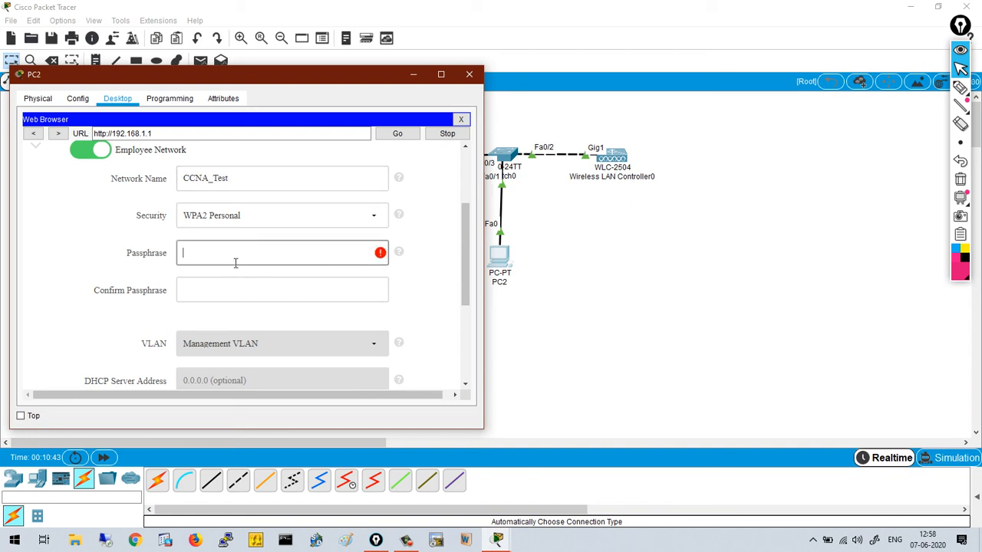
text(••••••••)
key(Tab)
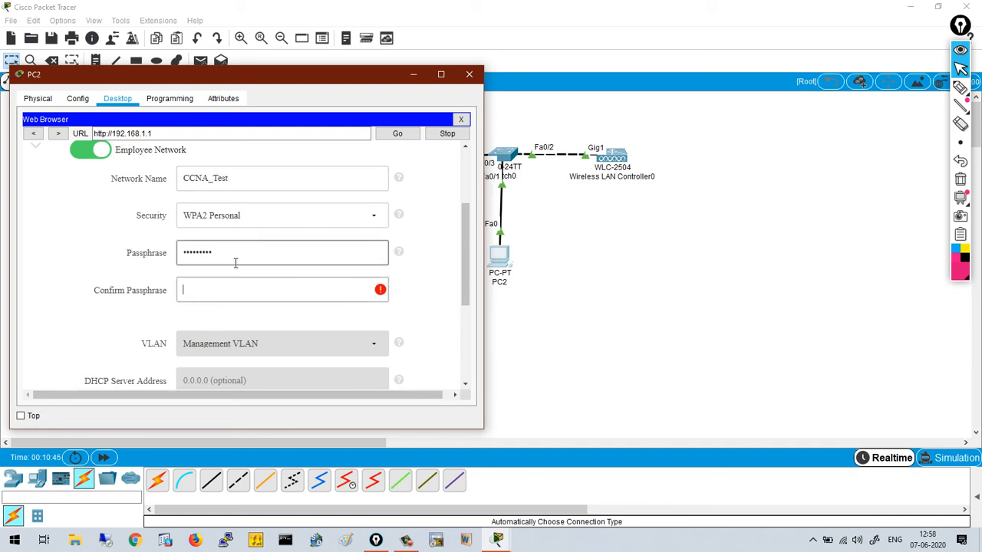
text(•••••••••)
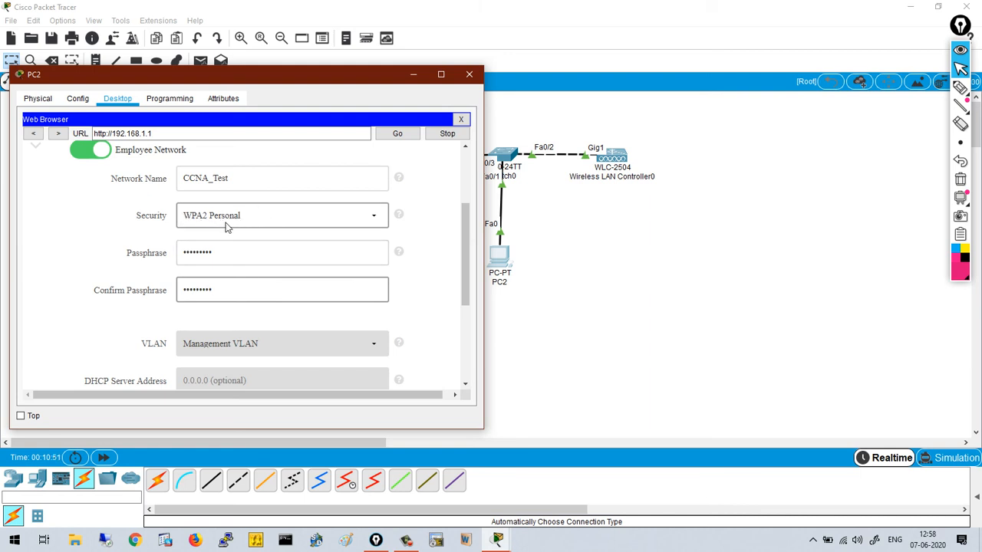
- Apply and save the controller setup, then close PC2's browser and window
scroll(250, 235, down, 3)
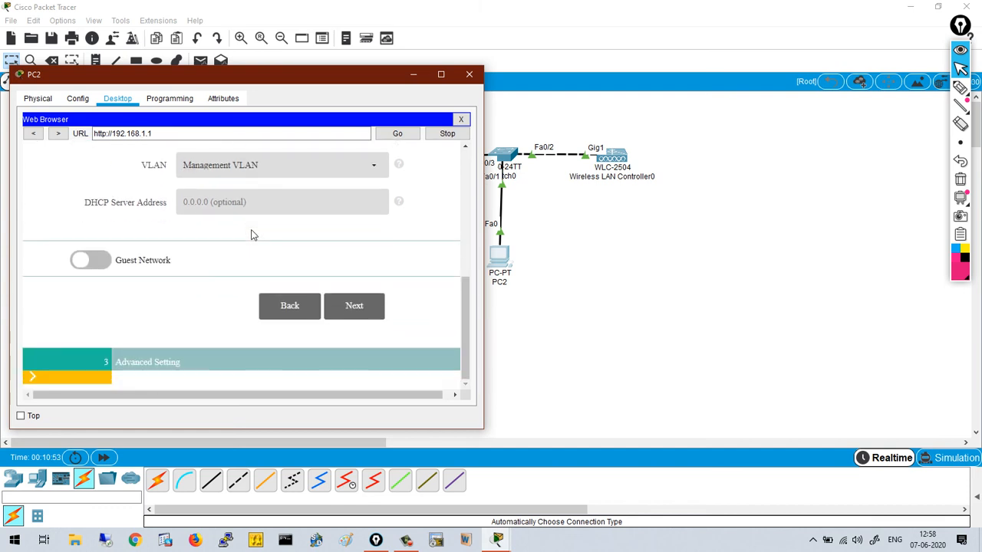
click(369, 309)
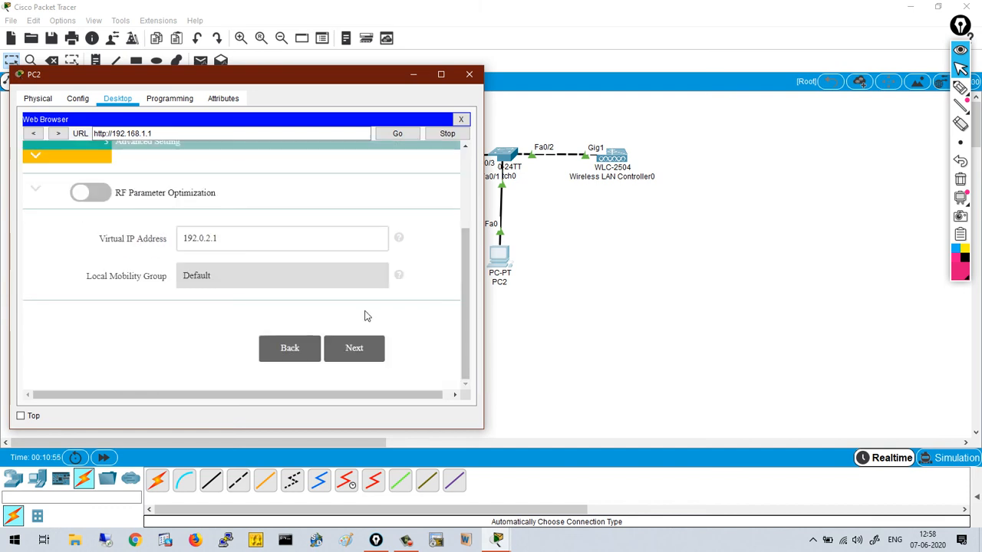
click(372, 355)
scroll(371, 357, down, 5)
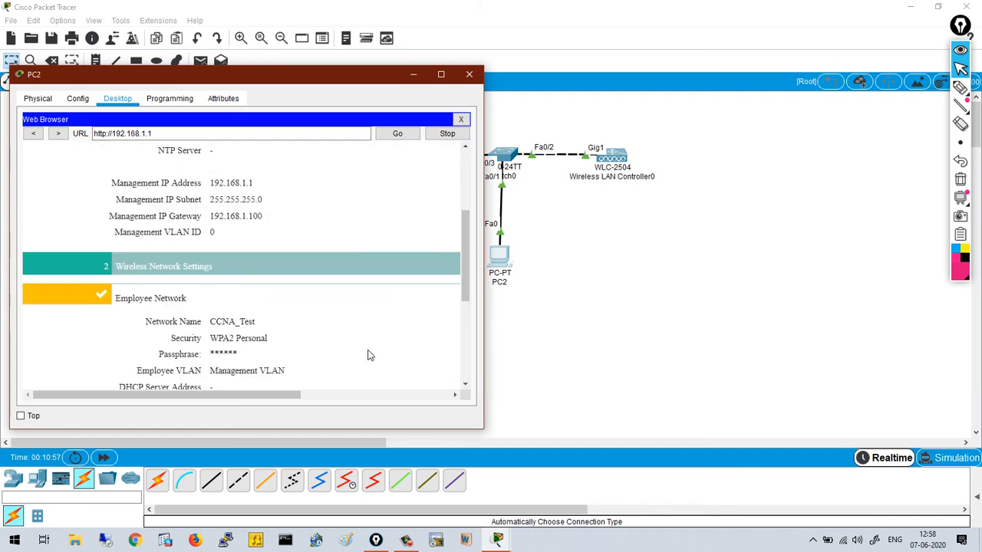
click(357, 364)
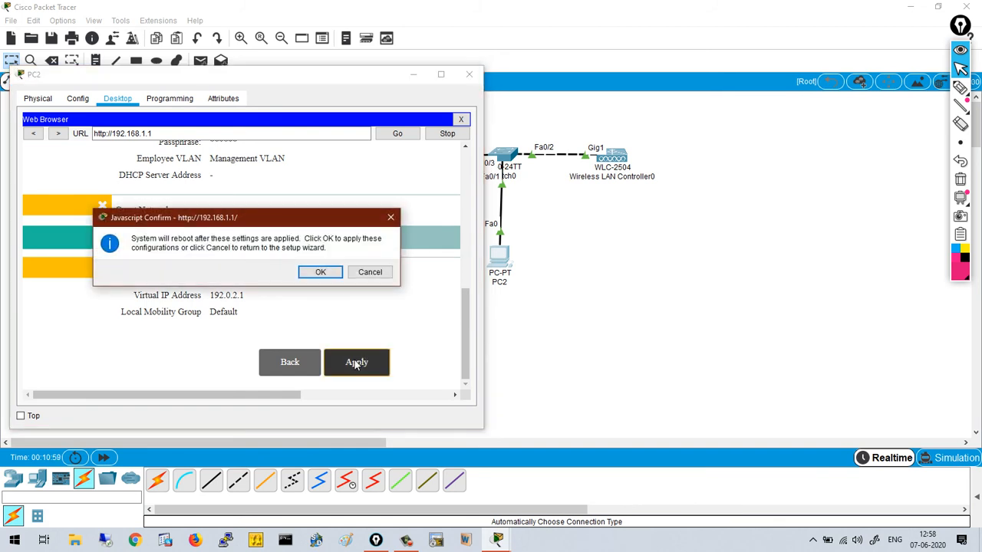
click(321, 274)
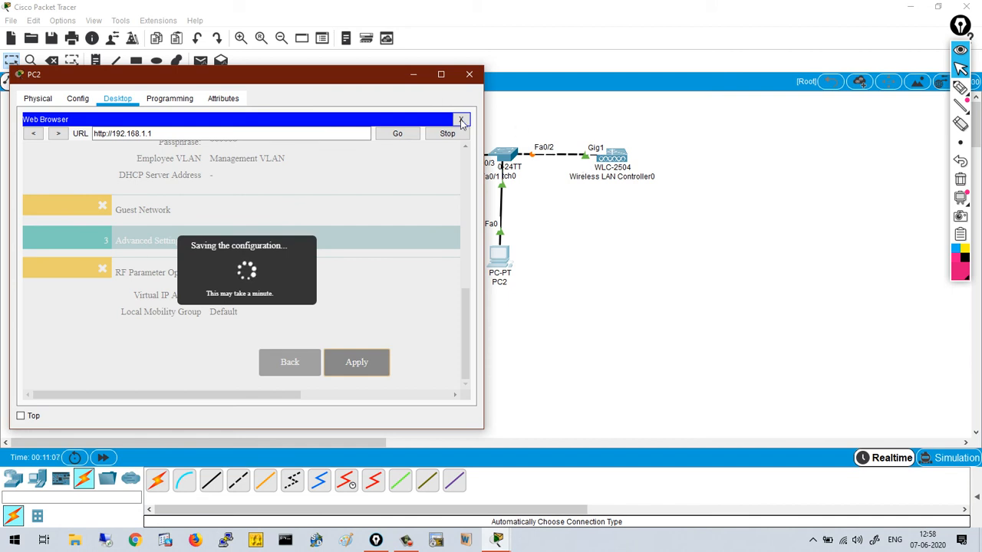
click(462, 120)
click(469, 74)
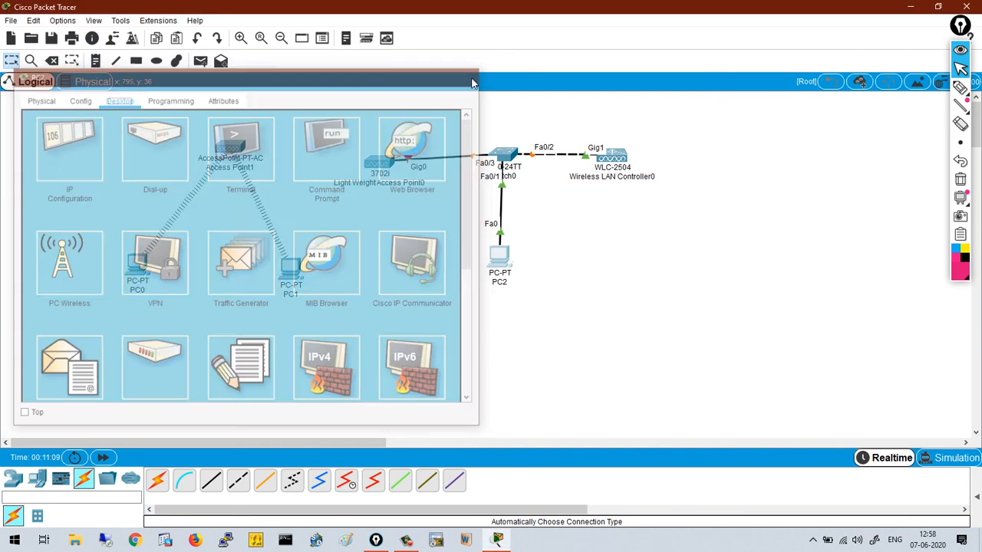
- Install the power adapter module into the 3702i access point
click(376, 167)
drag(477, 92, 700, 94)
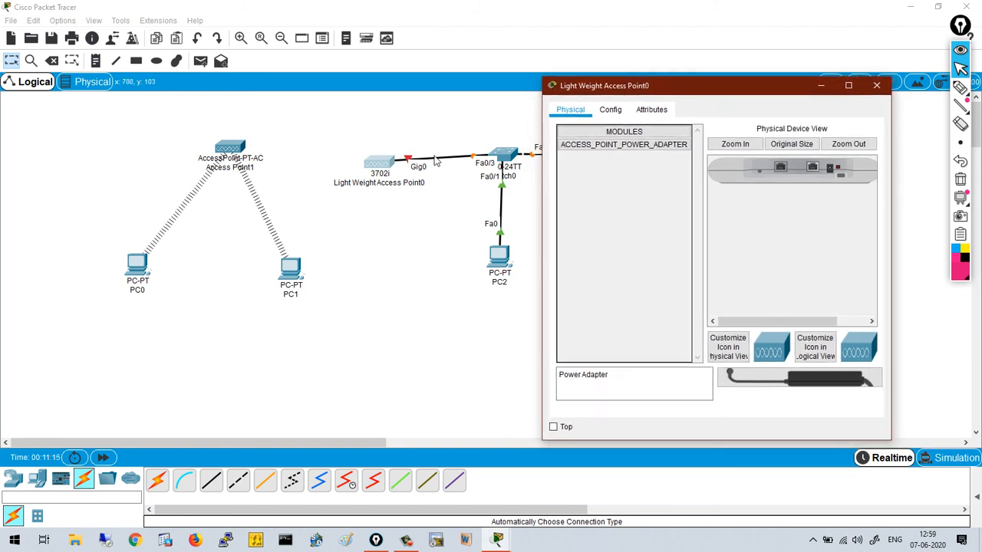
click(614, 146)
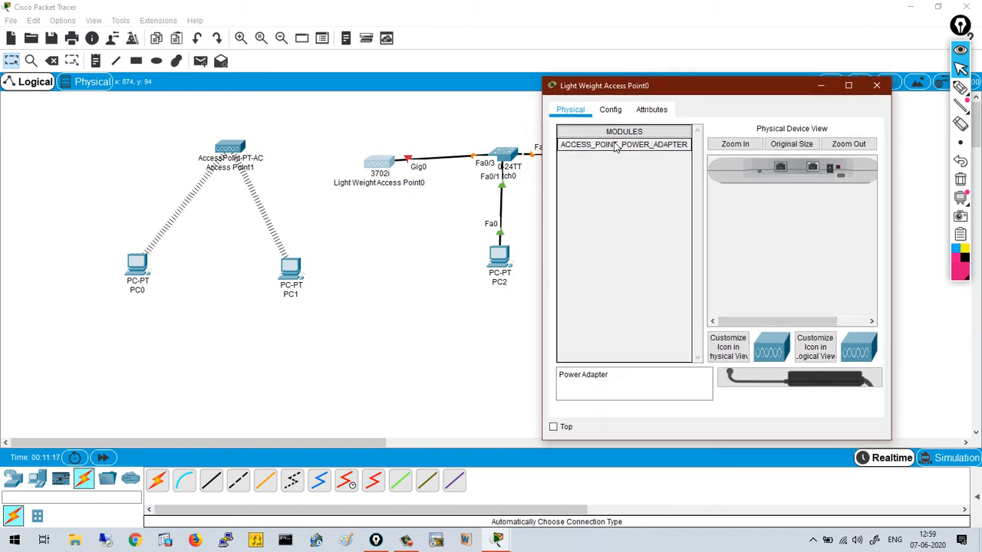
drag(614, 146, 832, 174)
- Change the access point's display name to CCNA_AP_Lightweight
click(609, 111)
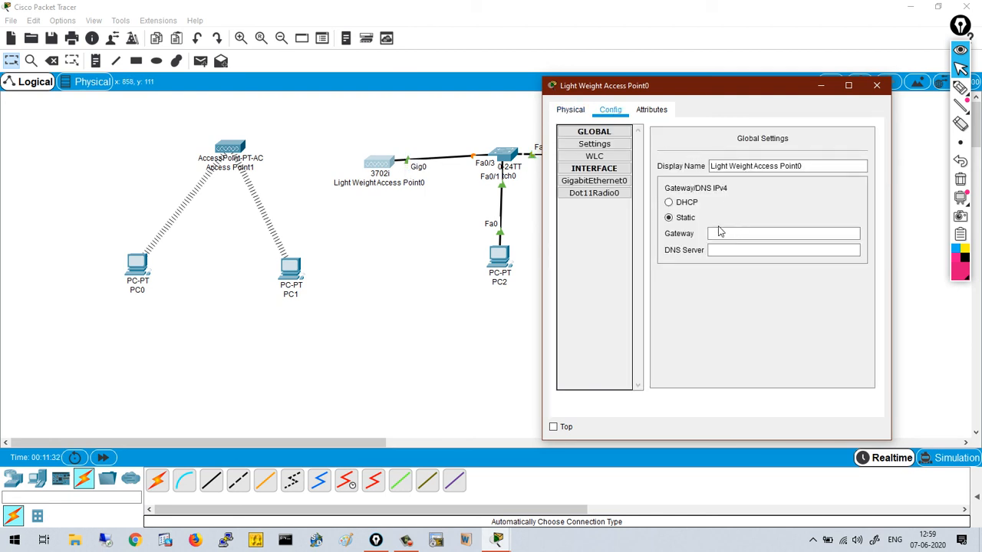
click(806, 166)
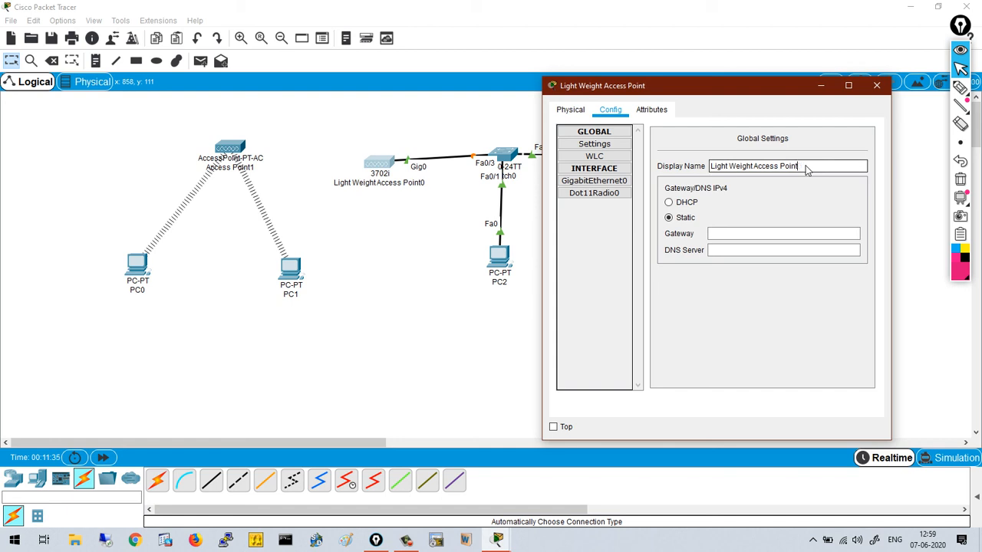
key(BackSpace)
key(BackSpace)
key(BackSpace)
key(BackSpace)
key(BackSpace)
key(BackSpace)
key(BackSpace)
key(BackSpace)
key(BackSpace)
key(BackSpace)
key(BackSpace)
key(BackSpace)
key(BackSpace)
key(BackSpace)
key(BackSpace)
key(BackSpace)
key(BackSpace)
key(BackSpace)
key(BackSpace)
key(BackSpace)
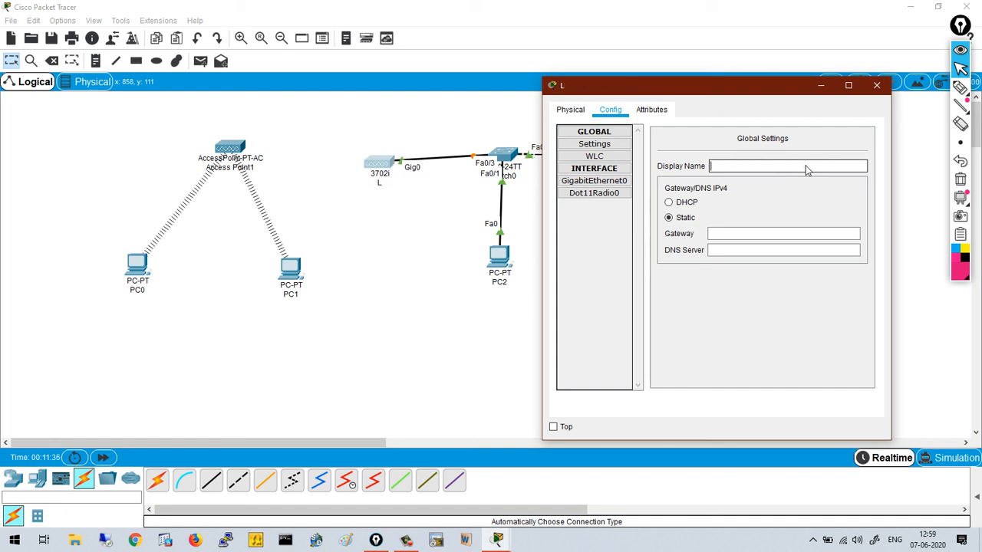
text(CCNA_AP_Light)
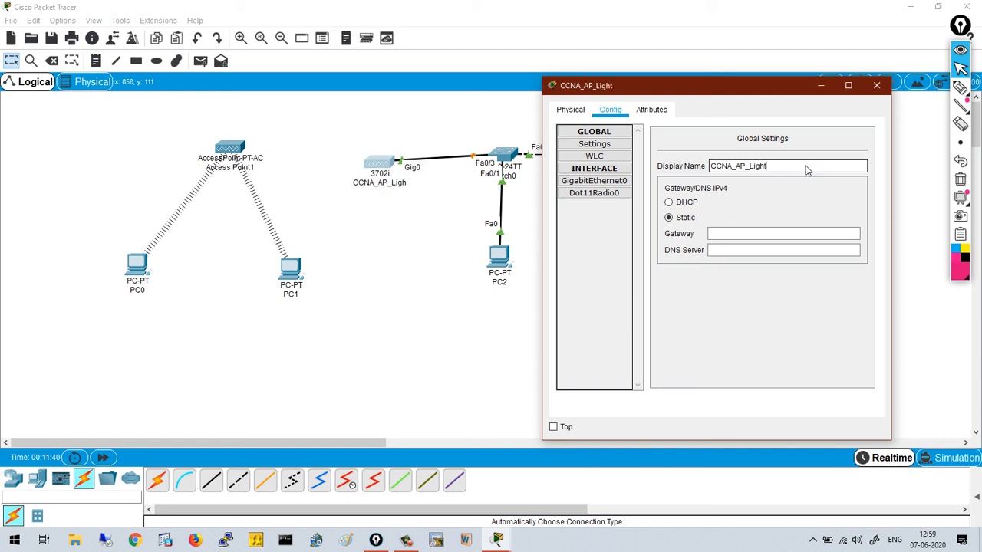
text(weight)
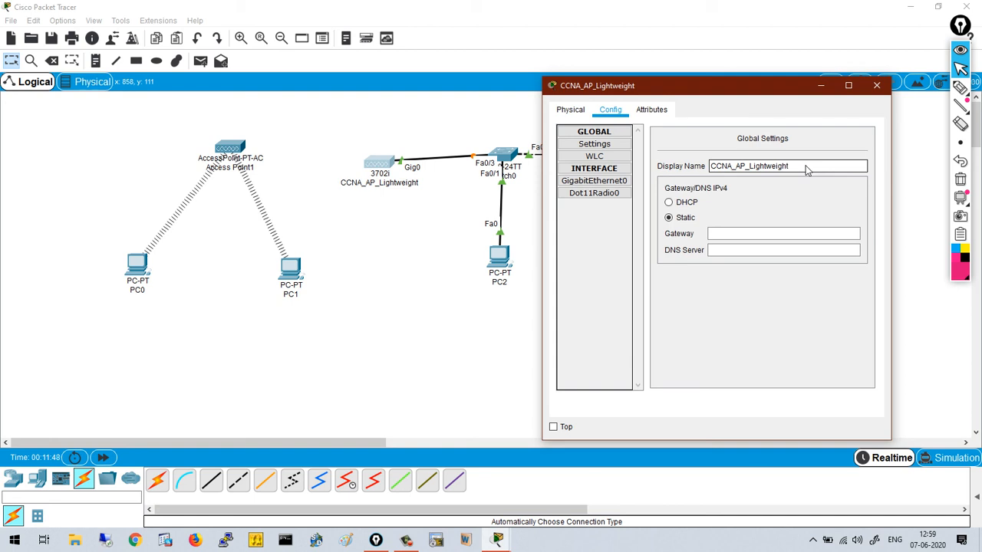
- Give GigabitEthernet0 the static IP 192.168.1.11 with mask 255.255.255.0
click(610, 182)
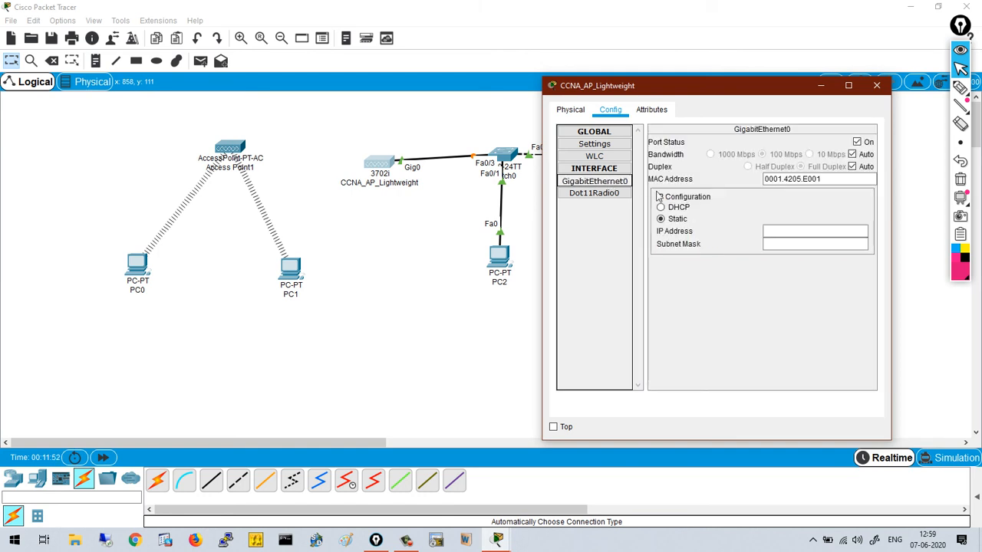
click(790, 234)
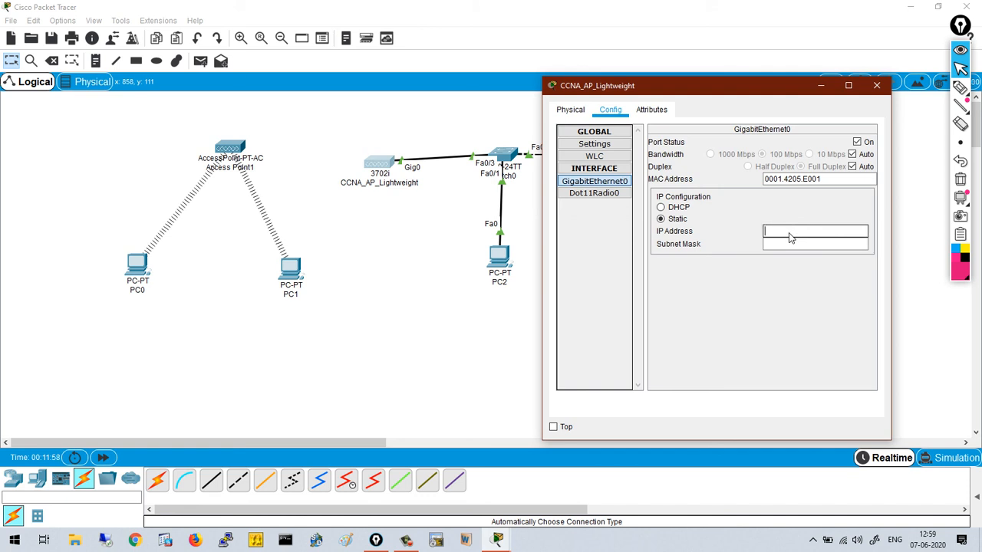
text(192.168.1.11)
key(Tab)
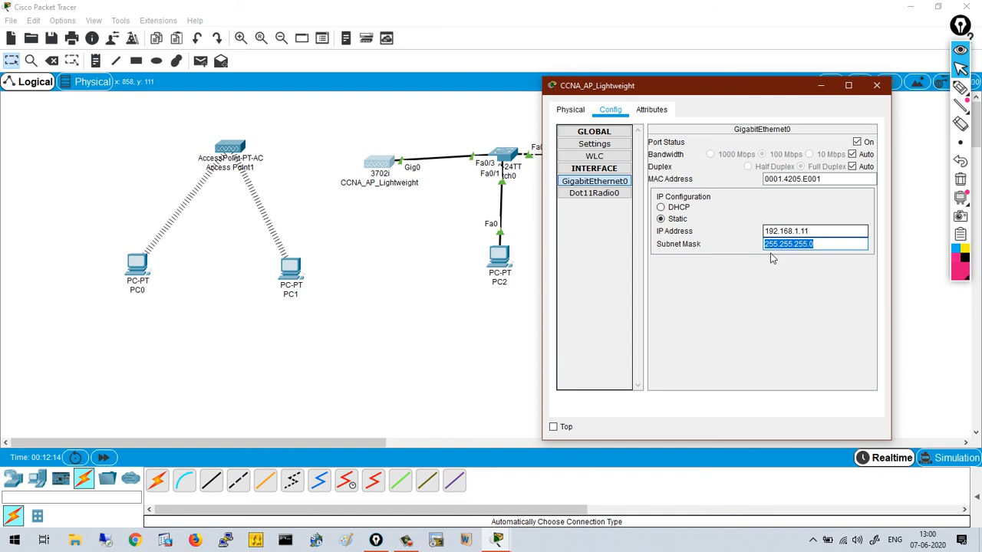
- Set the access point's primary controller to 192.168.1.1
click(619, 157)
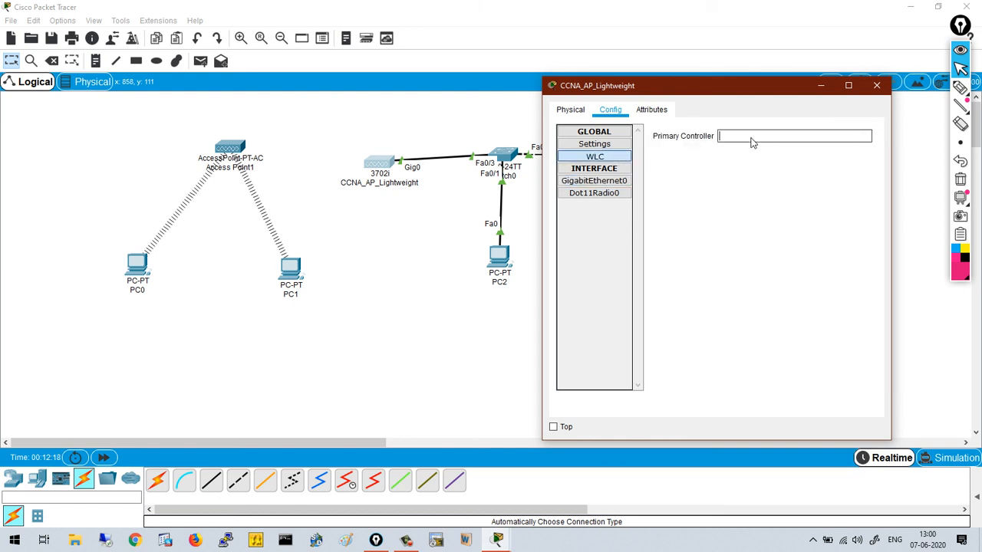
text(192.168.1.1)
click(881, 87)
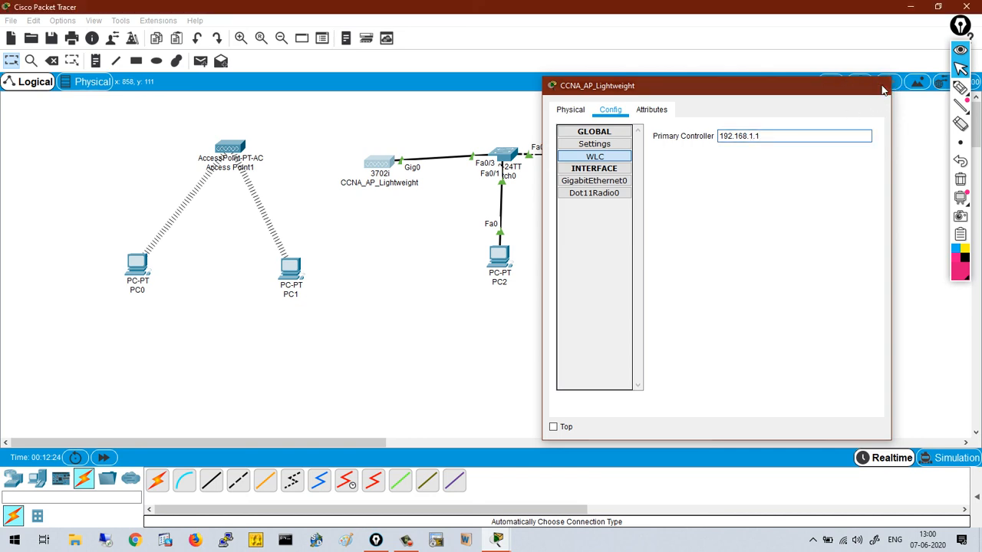
- Open PC2's Web Browser, widening its window and moving it left to reveal the controller
click(499, 259)
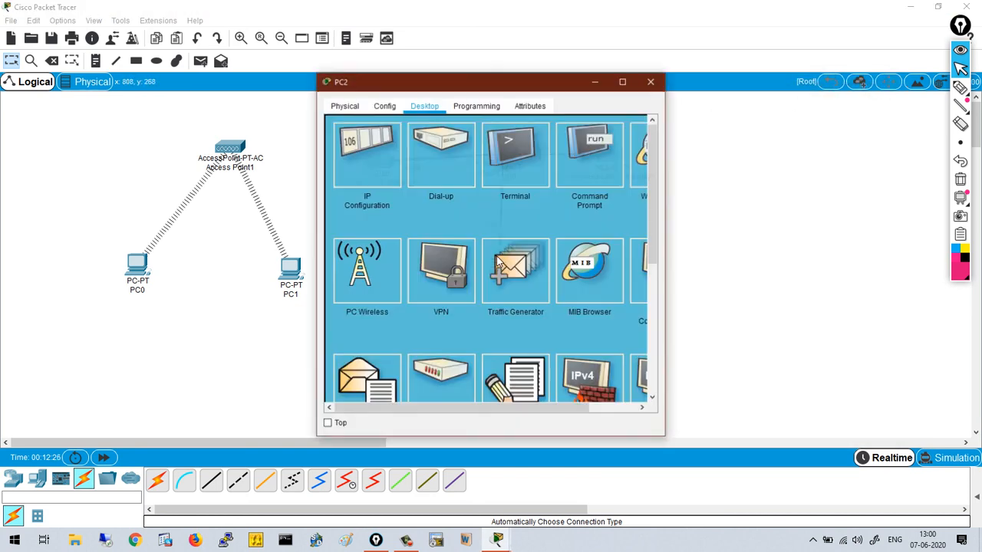
drag(665, 176, 850, 176)
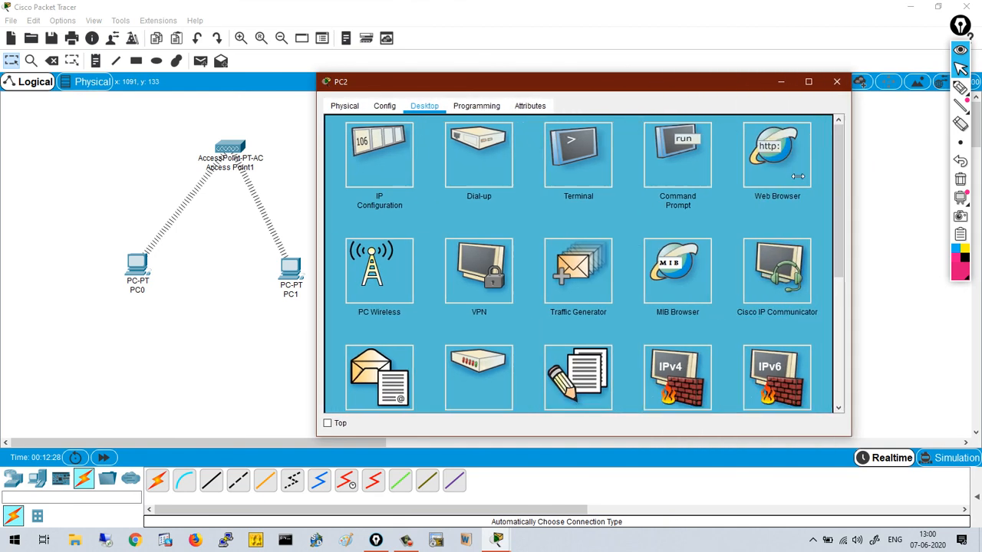
click(769, 169)
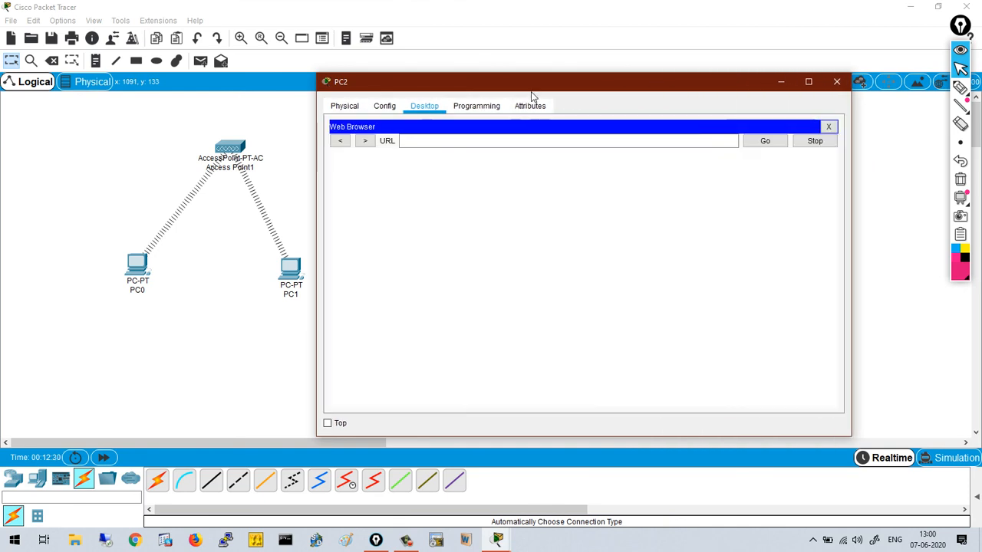
drag(532, 83, 254, 80)
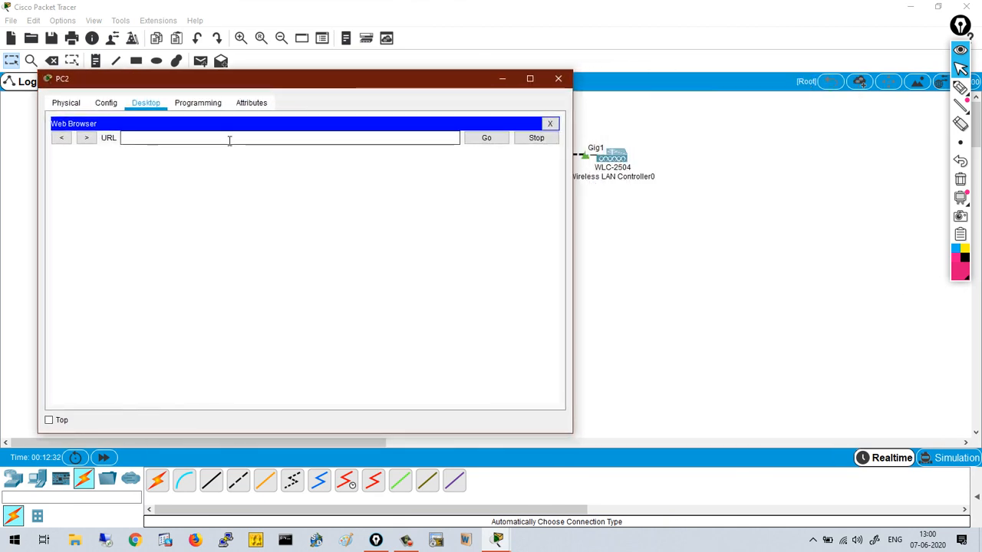
click(229, 140)
text(https)
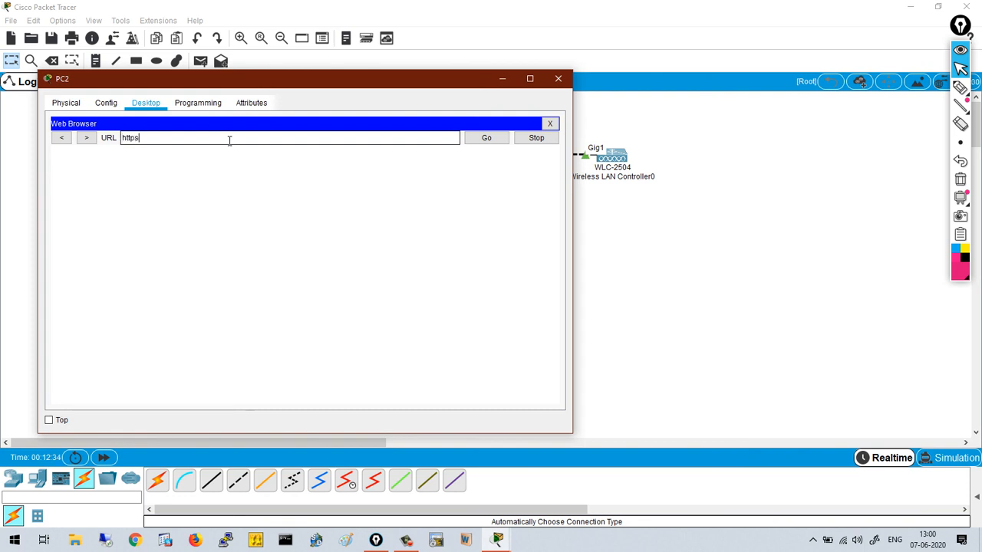
text(://192.168.1.1)
key(Return)
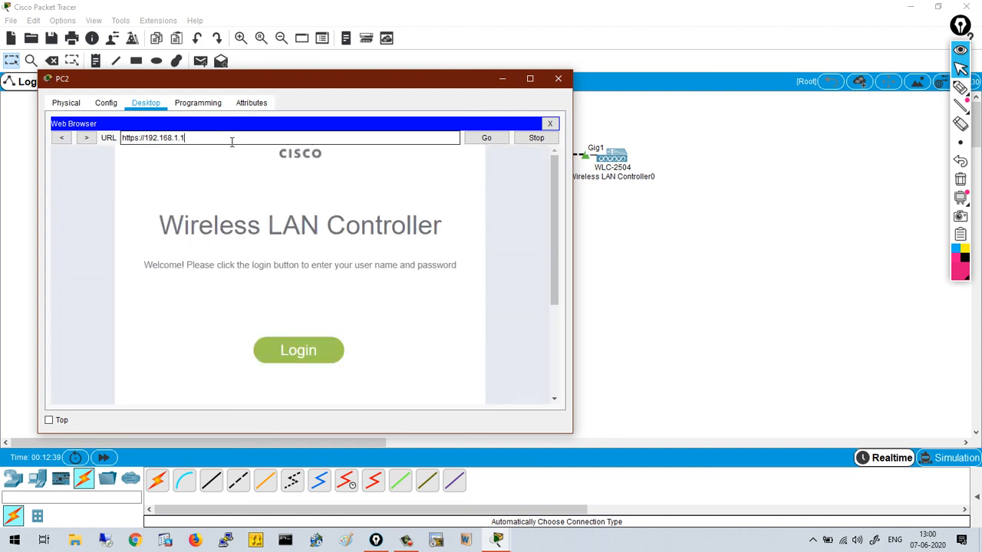
click(300, 350)
text(admin)
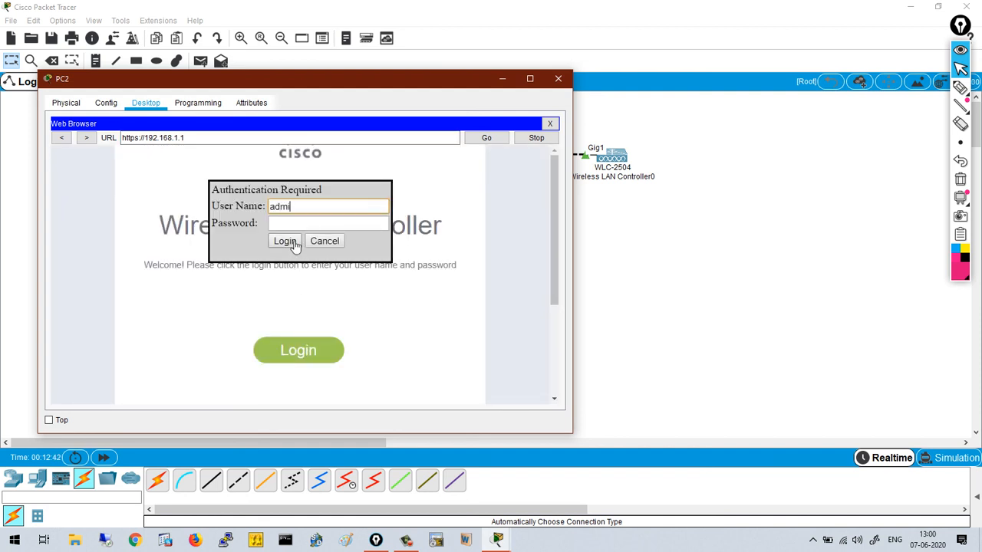
key(Tab)
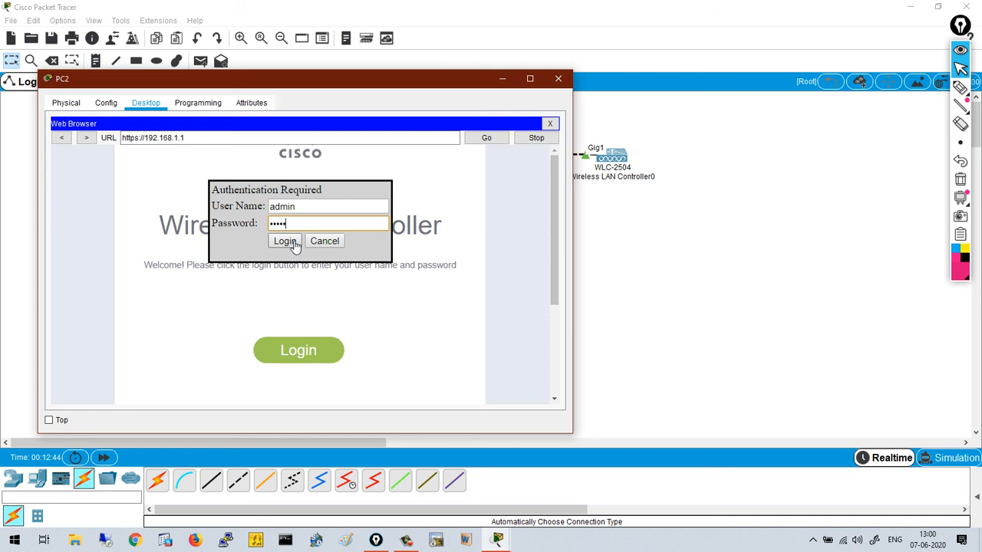
click(284, 242)
click(388, 224)
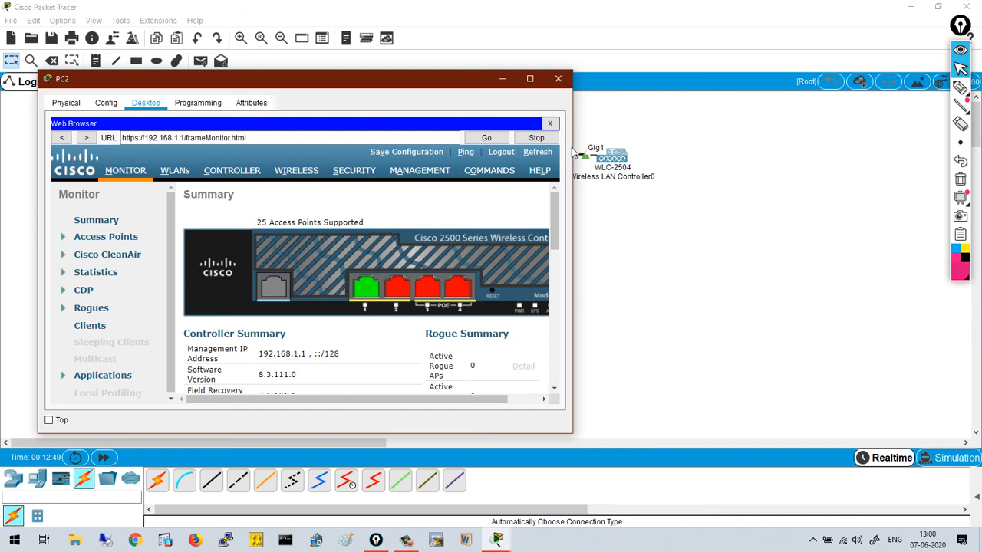
- Enlarge the browser and confirm CCNA_AP_Lightweight under All APs and CCNA_Test under WLANs, then close PC2
drag(573, 149, 739, 155)
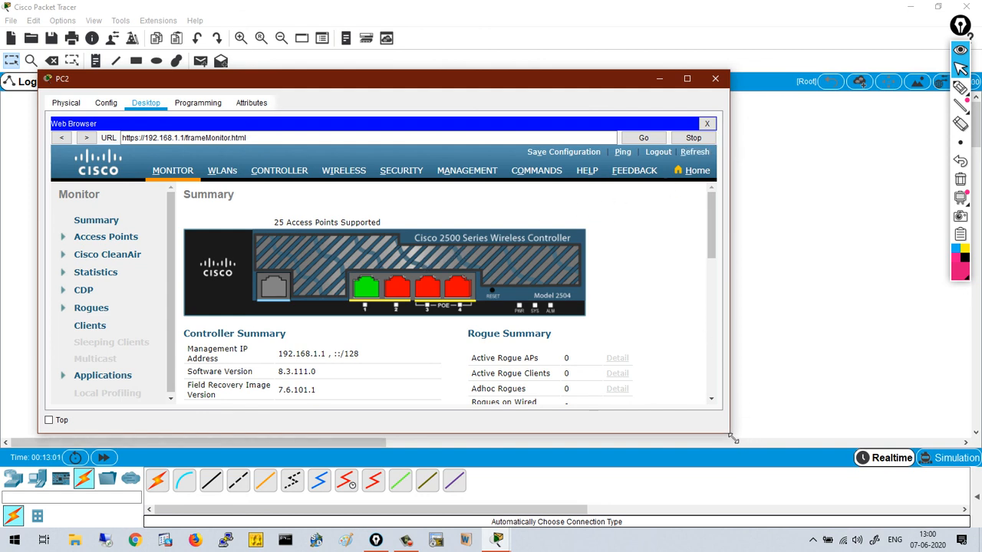
drag(730, 435, 839, 491)
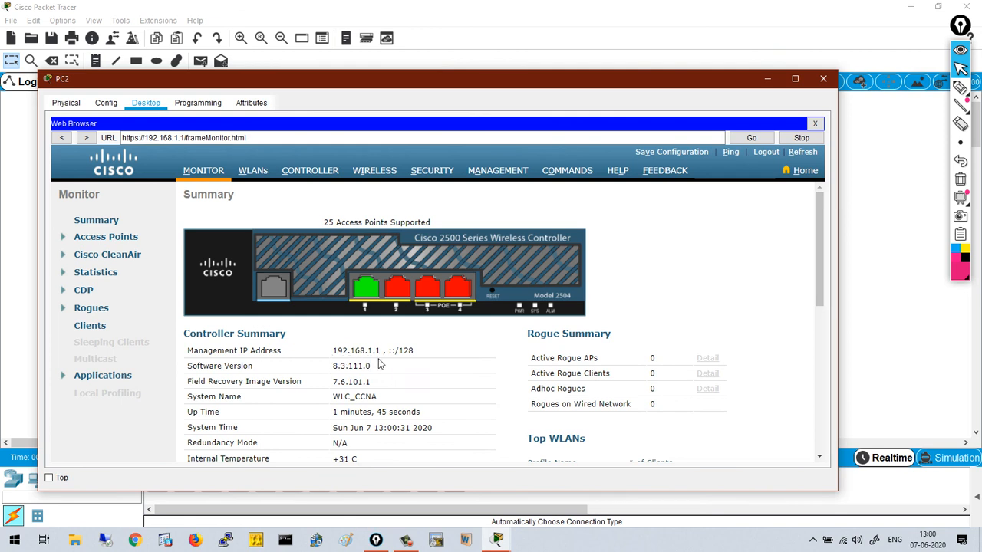
drag(333, 403, 377, 404)
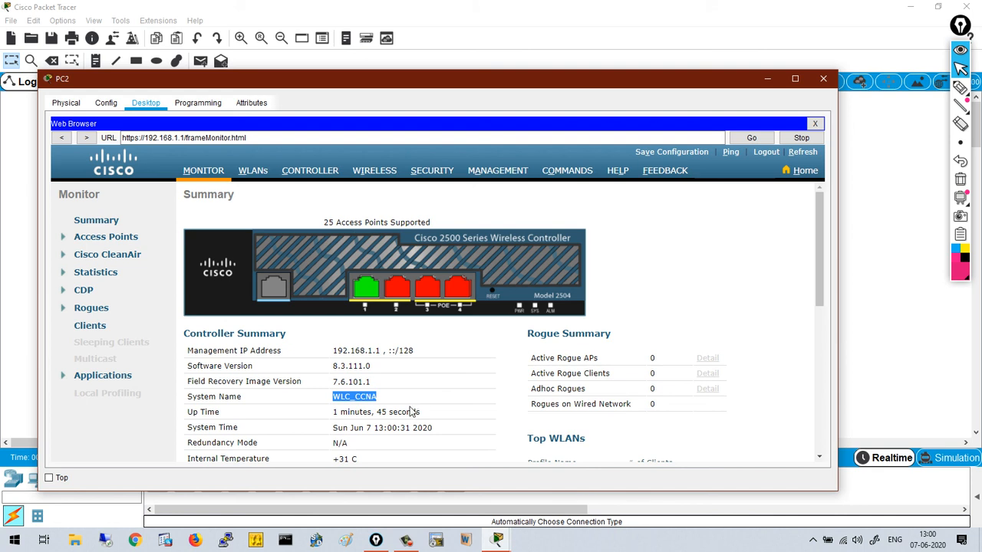
click(365, 175)
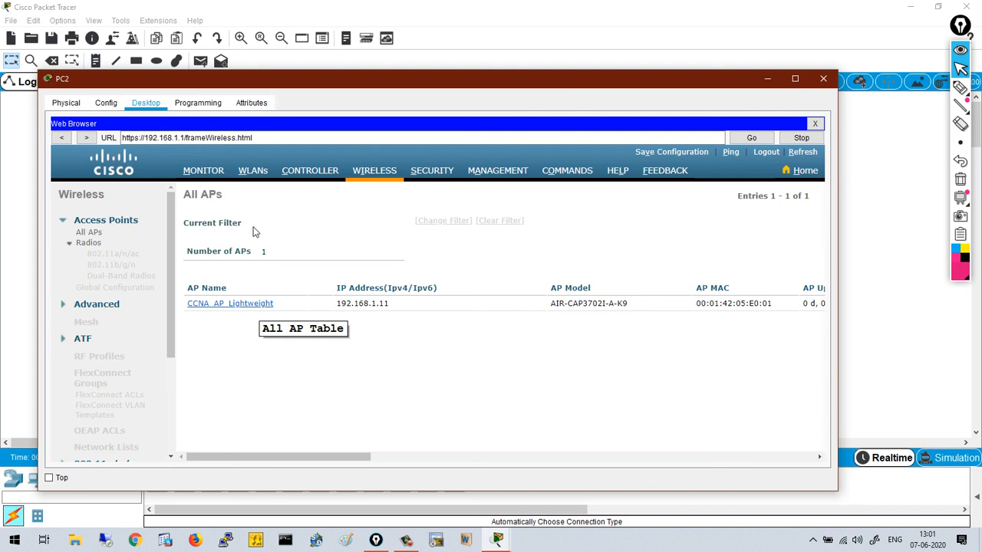
click(257, 177)
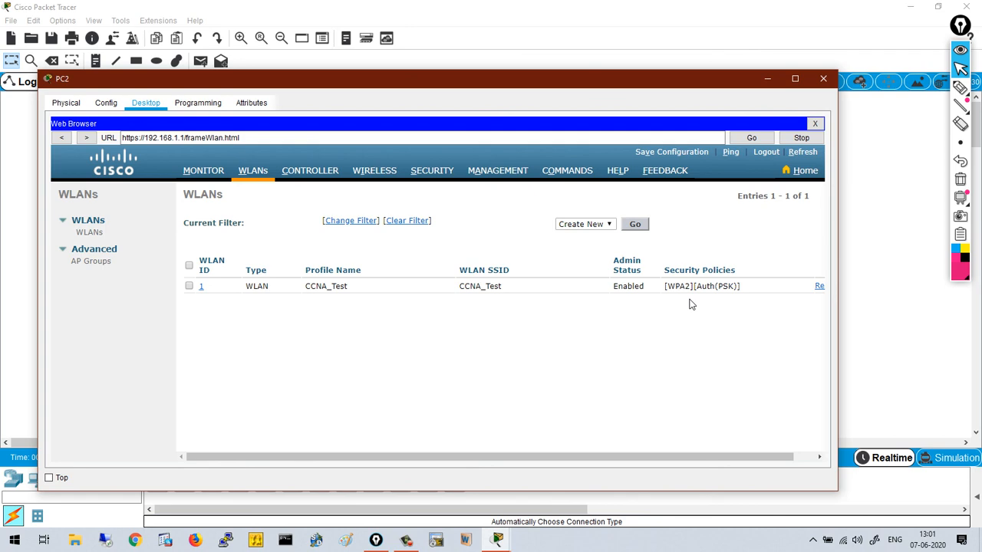
click(826, 83)
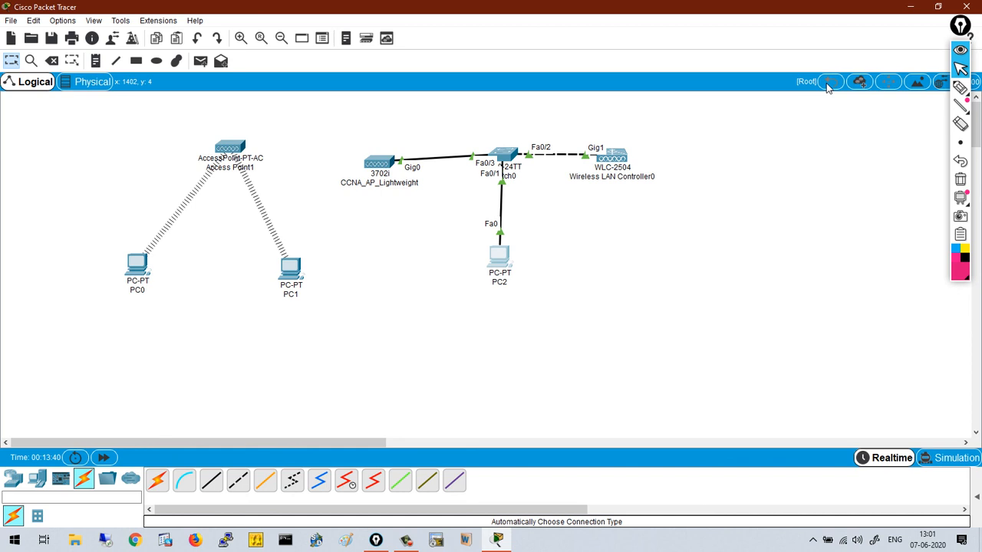
- Draw pink freehand marks around Access Point1, CCNA_AP_Lightweight and the WLC-2504, then return to selection
click(959, 90)
mouse_move(237, 133)
mouse_down()
mouse_move(192, 145)
mouse_move(234, 192)
mouse_move(261, 141)
mouse_up()
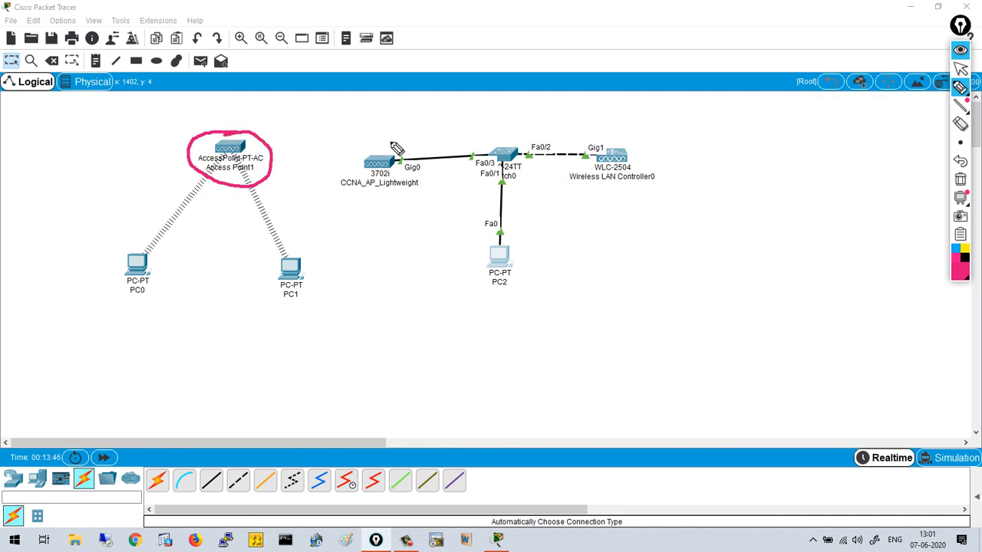
mouse_move(384, 137)
mouse_down()
mouse_move(332, 181)
mouse_move(400, 206)
mouse_move(433, 161)
mouse_move(376, 136)
mouse_up()
mouse_move(601, 106)
mouse_down()
mouse_move(581, 122)
mouse_move(566, 200)
mouse_move(606, 203)
mouse_up()
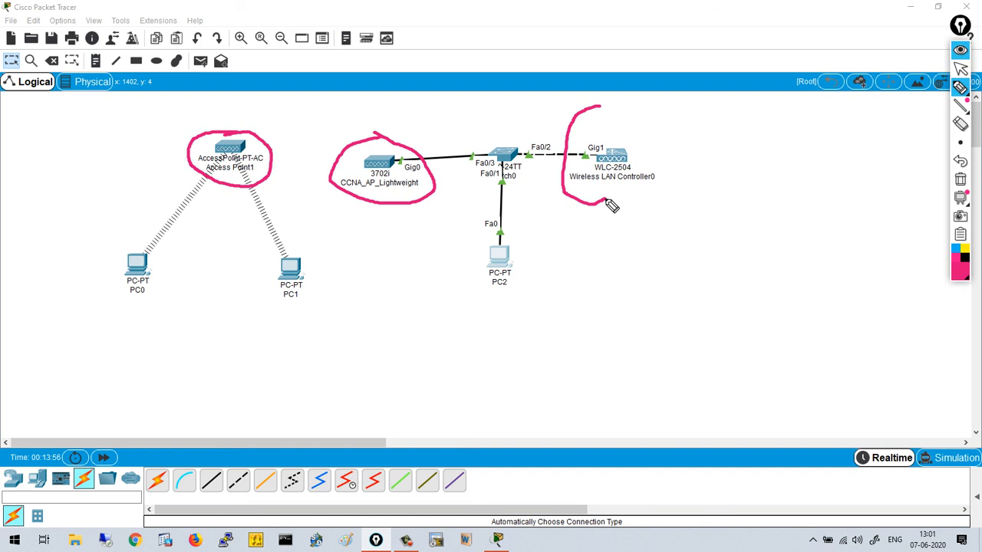
click(960, 68)
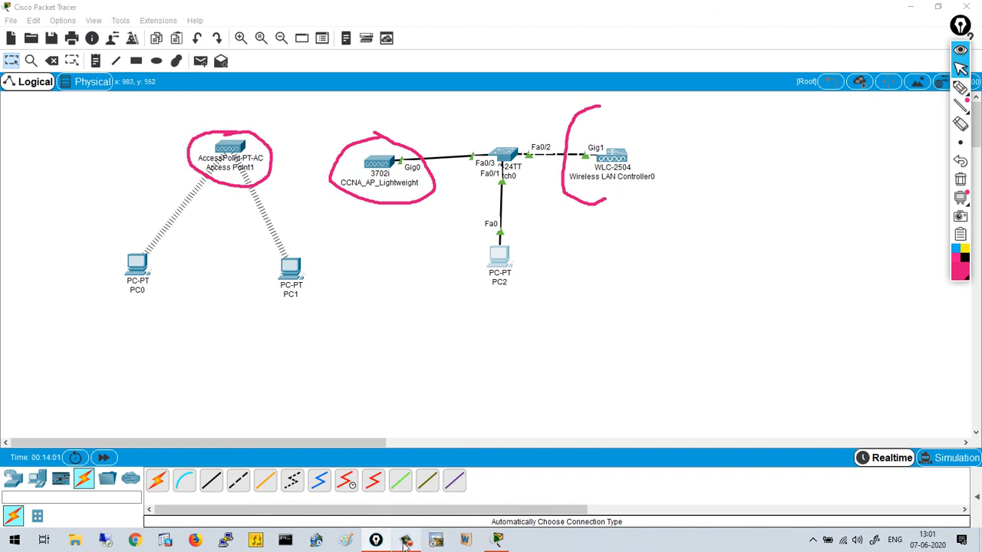